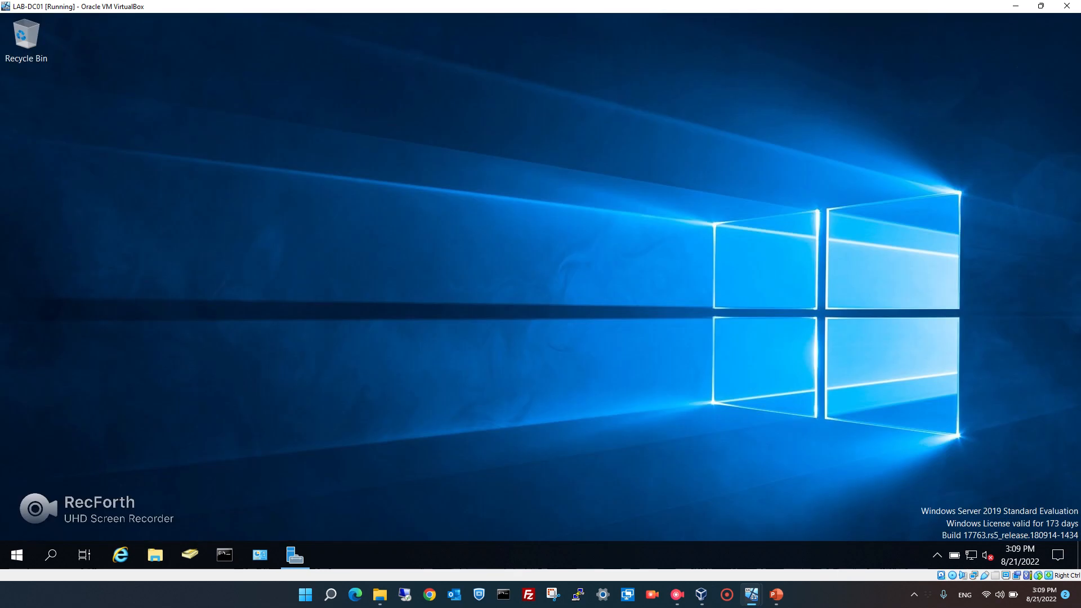
# Step: Launch Active Directory Users and Computers from Server Manager's Tools menu
pyautogui.click(295, 554)
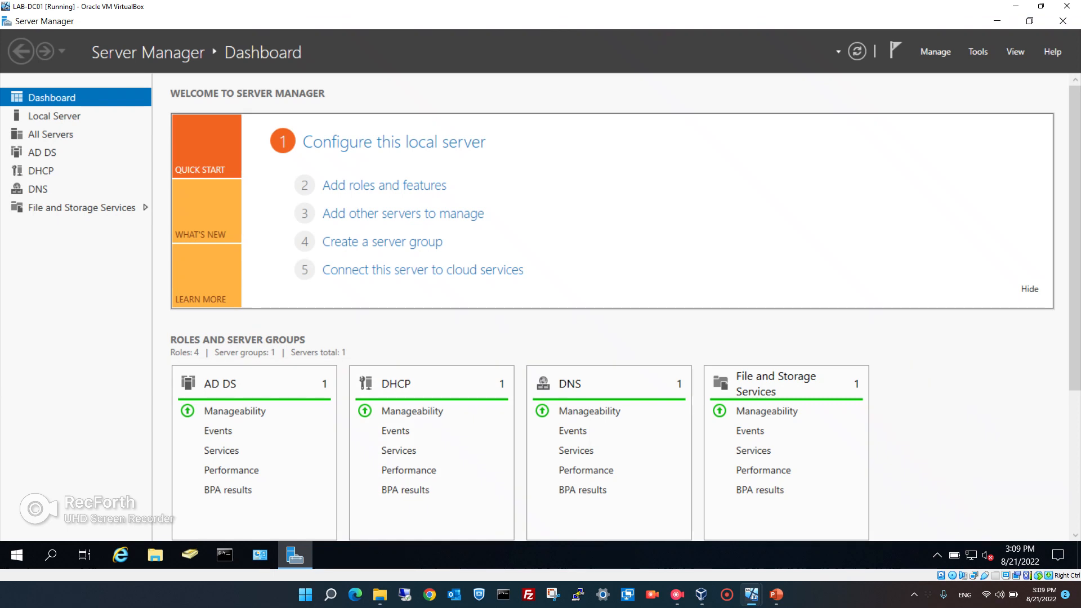
pyautogui.click(978, 52)
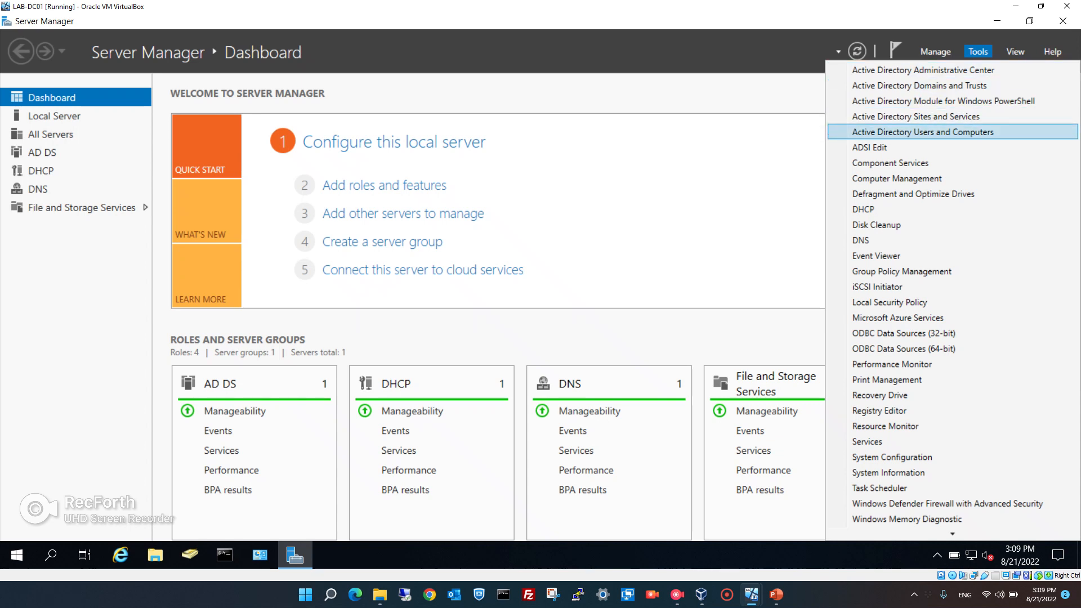
pyautogui.click(923, 132)
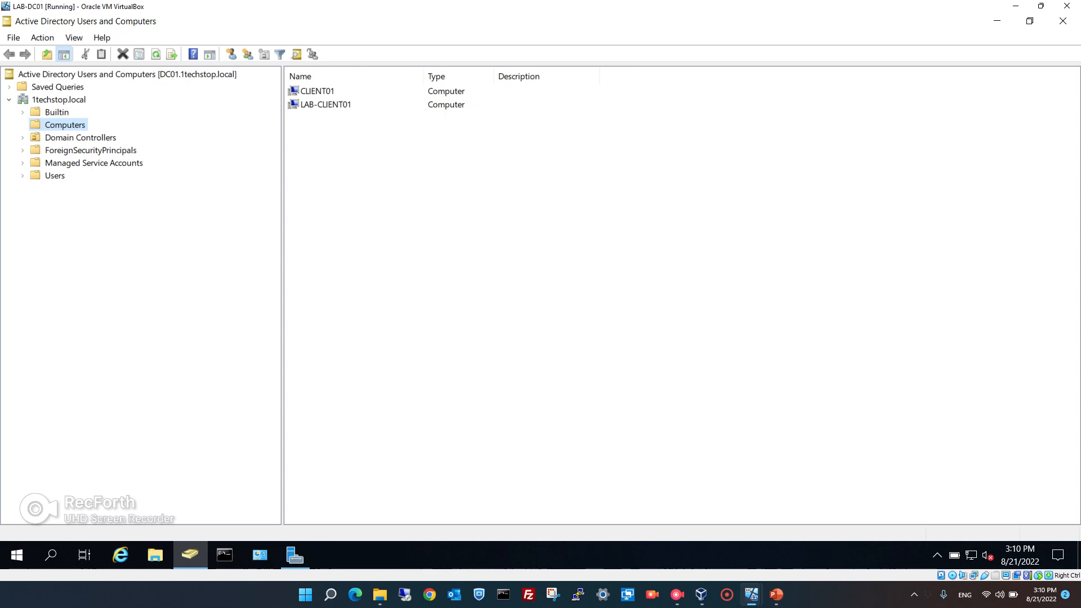
# Step: Check the Managed Service Accounts properties, then show the Users container contents
pyautogui.click(70, 162)
pyautogui.rightClick(70, 160)
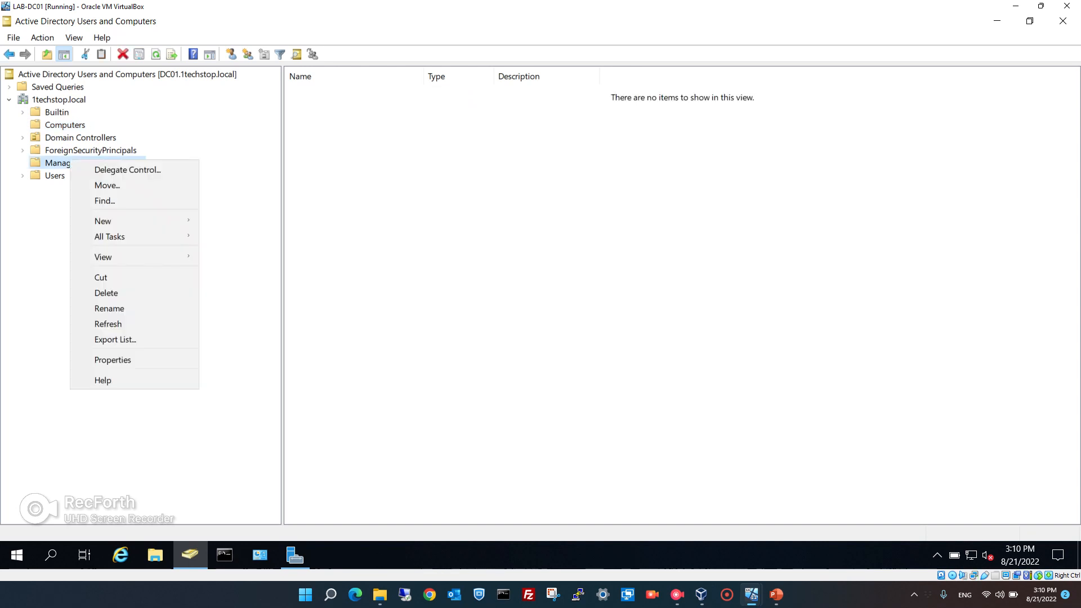
pyautogui.press('Return')
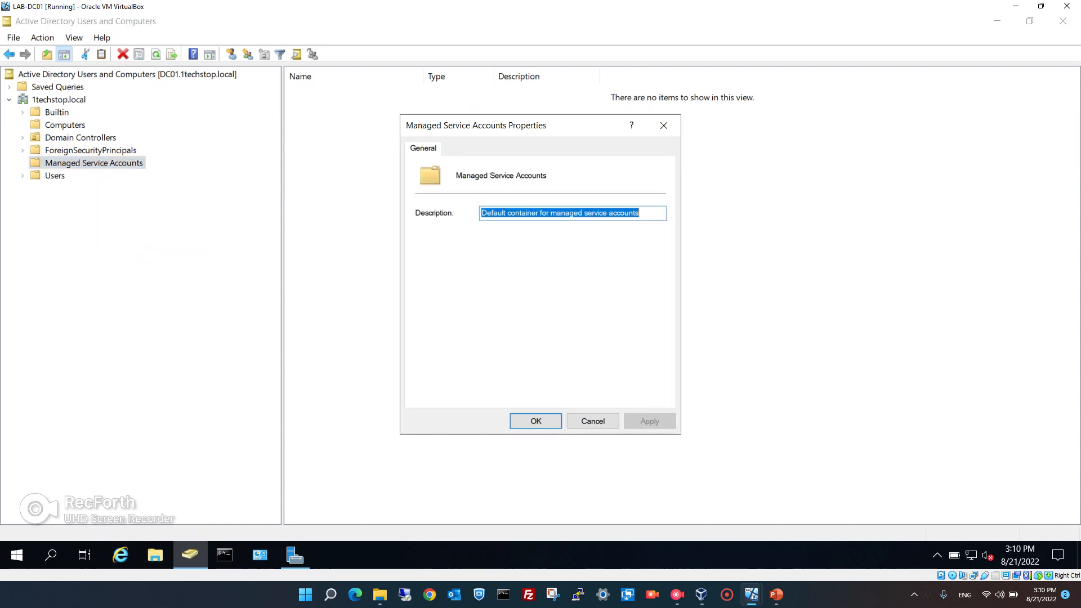
pyautogui.click(664, 125)
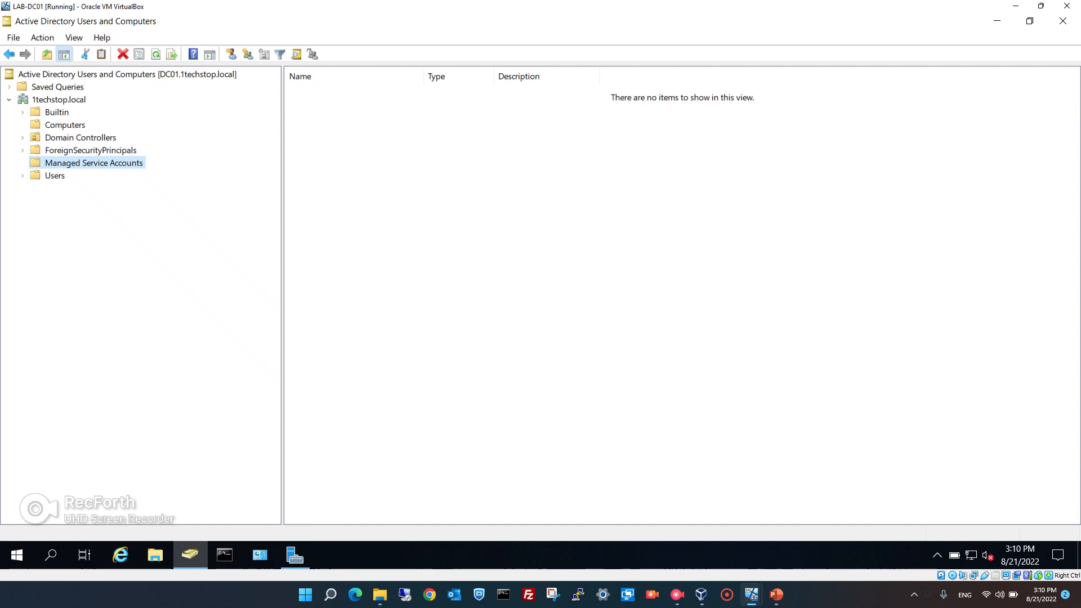
pyautogui.click(55, 175)
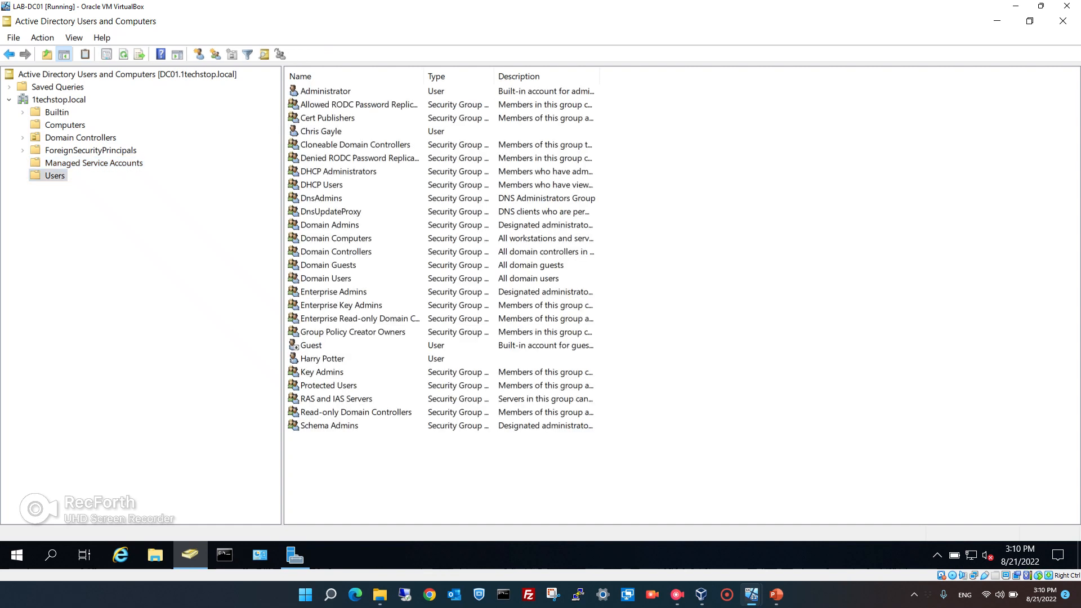
# Step: Start a new user account in the Users container with New > User
pyautogui.rightClick(742, 288)
pyautogui.moveTo(788, 334)
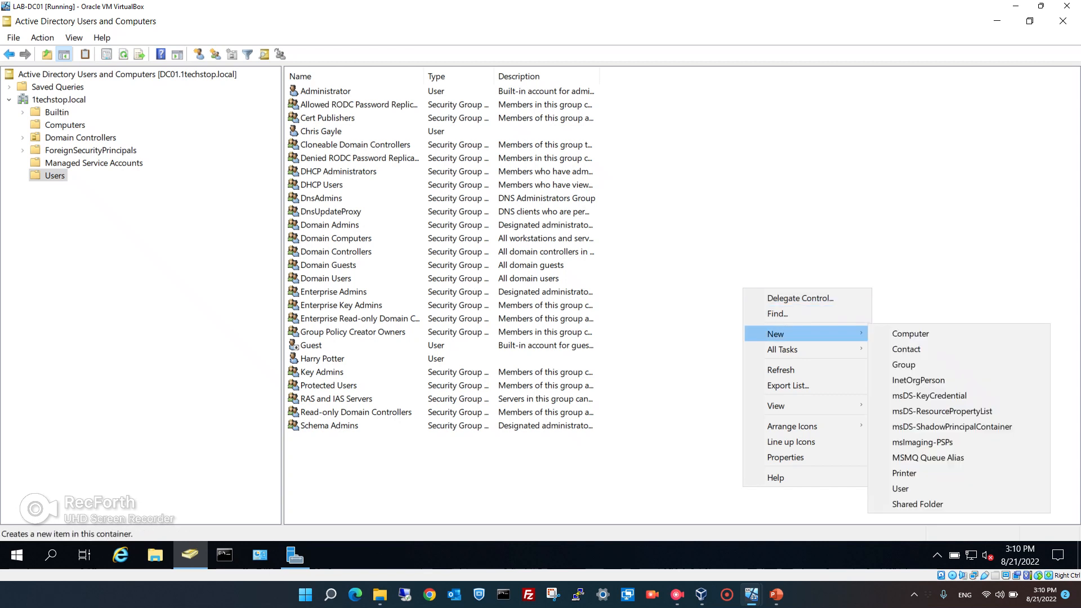
pyautogui.click(772, 247)
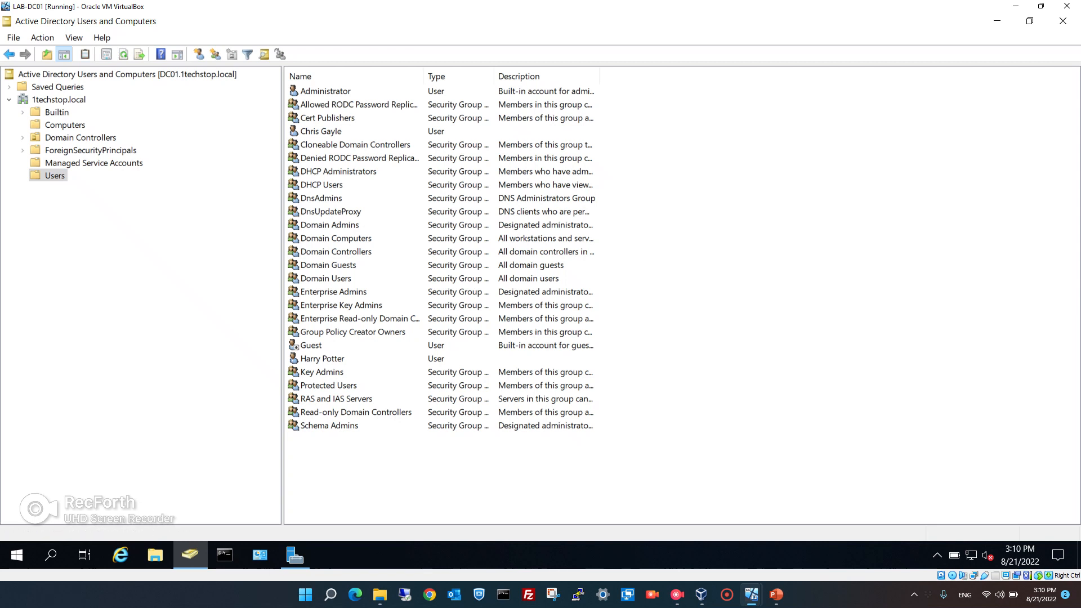
pyautogui.click(55, 175)
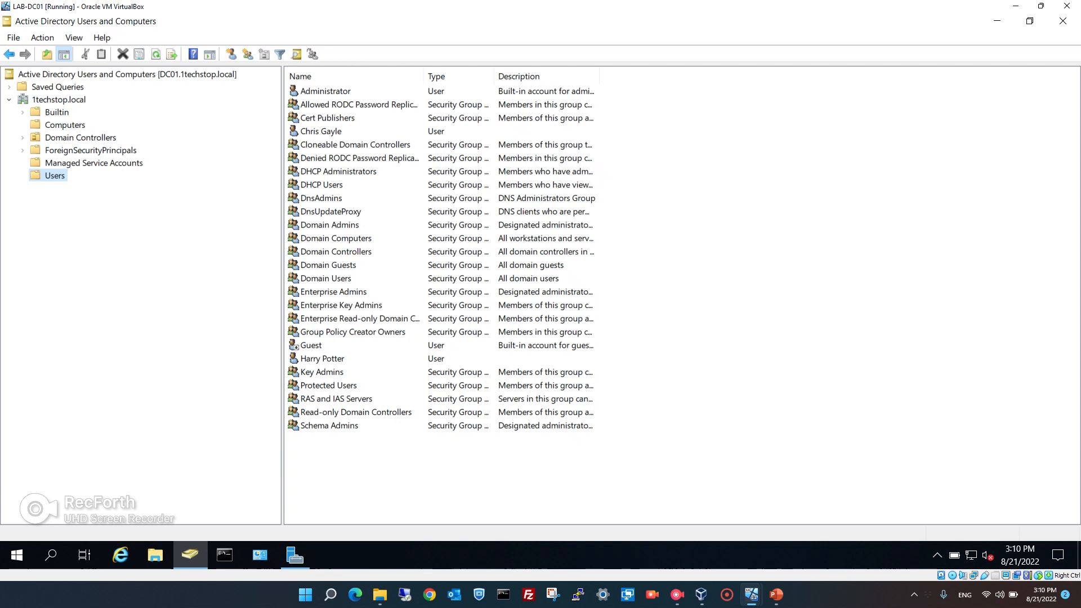
pyautogui.rightClick(765, 288)
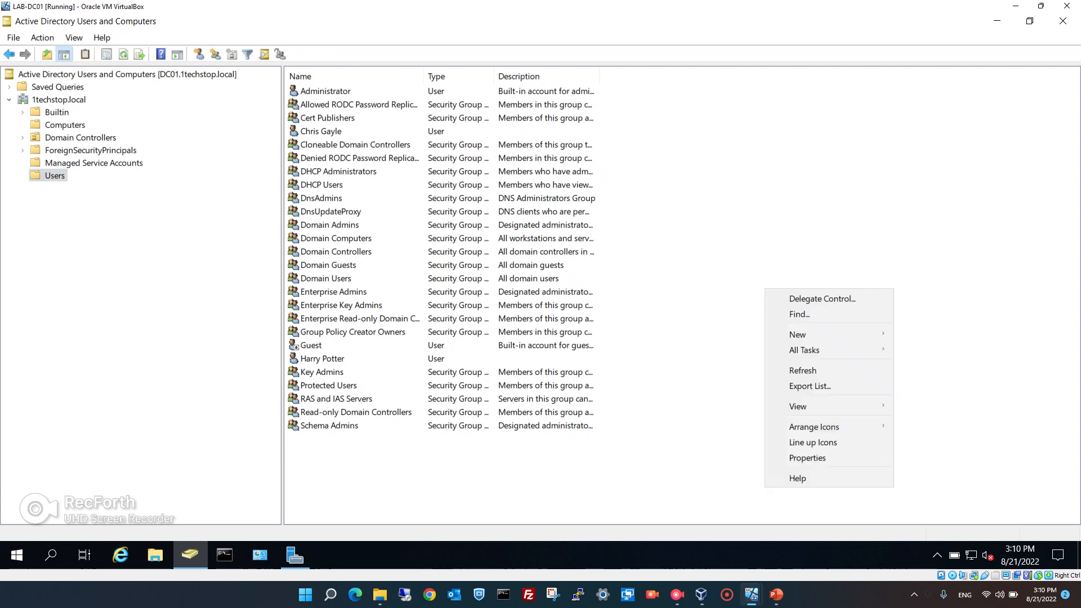
pyautogui.moveTo(798, 334)
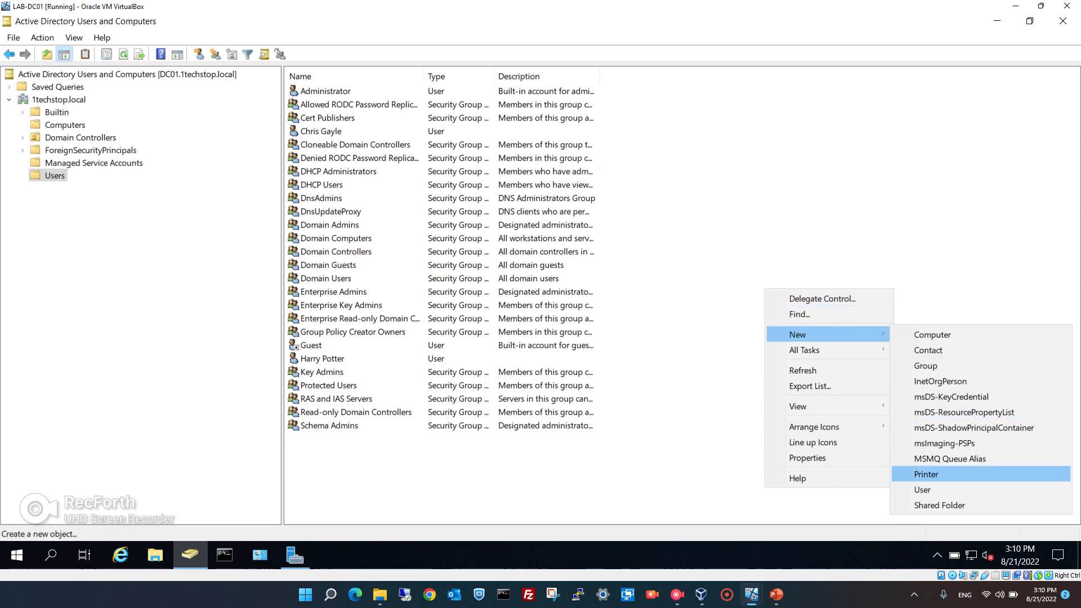
pyautogui.click(938, 490)
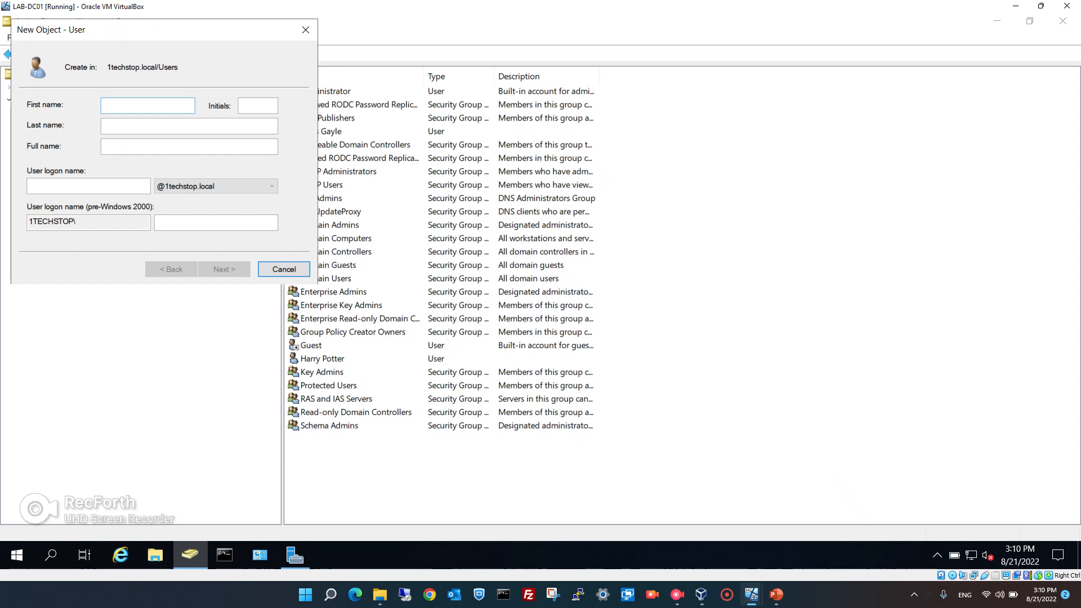
pyautogui.moveTo(169, 29); pyautogui.dragTo(484, 121)
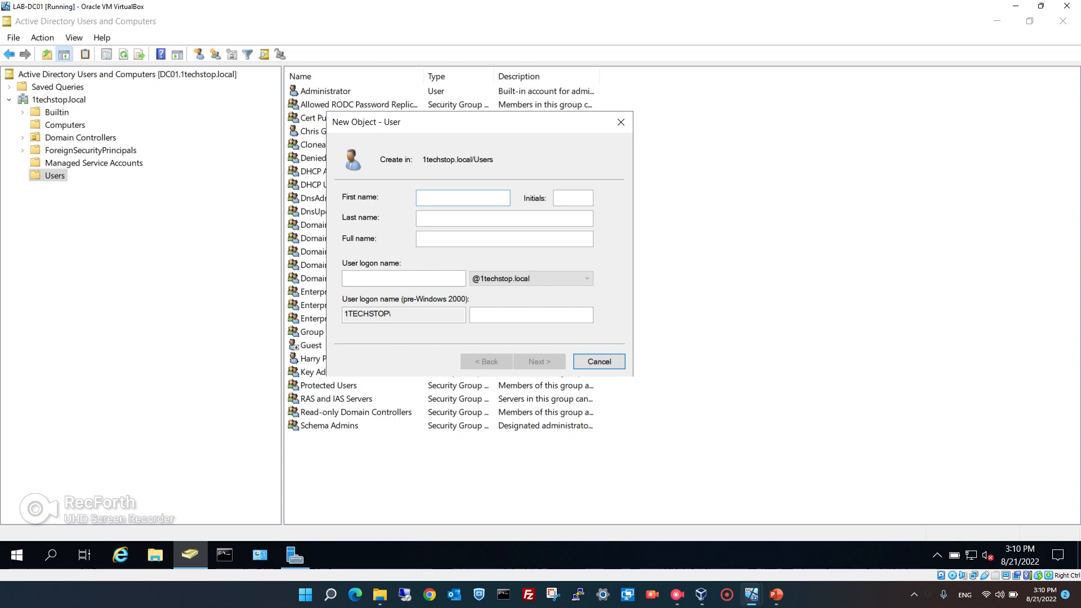
# Step: Enter the user's first name, last name and logon name, then continue to the password page
pyautogui.press('Tab')
pyautogui.press('Tab')
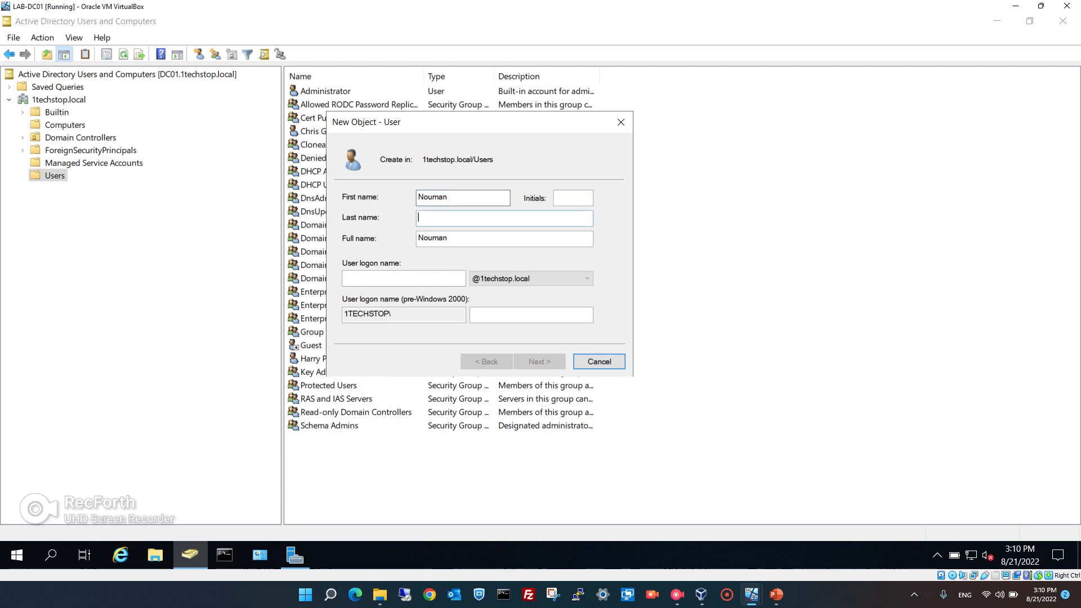
pyautogui.press('Tab')
pyautogui.press('Tab')
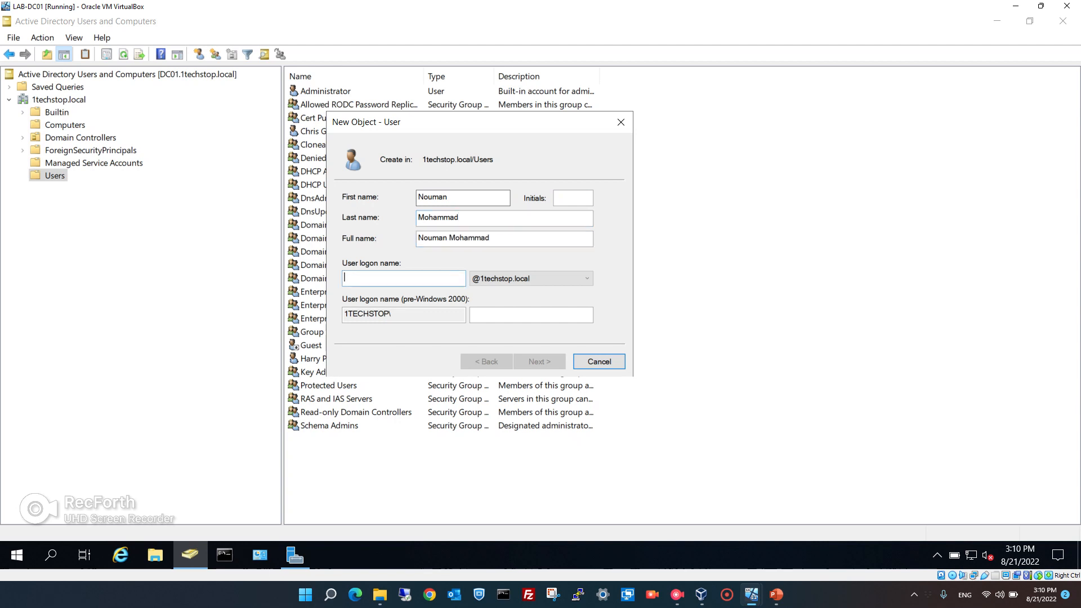
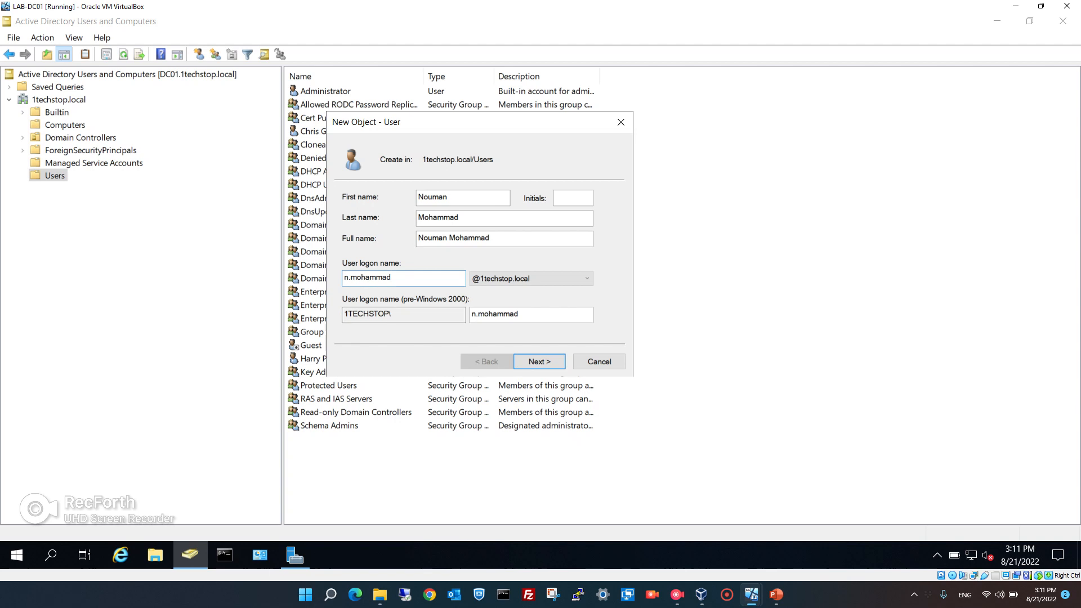
pyautogui.click(539, 362)
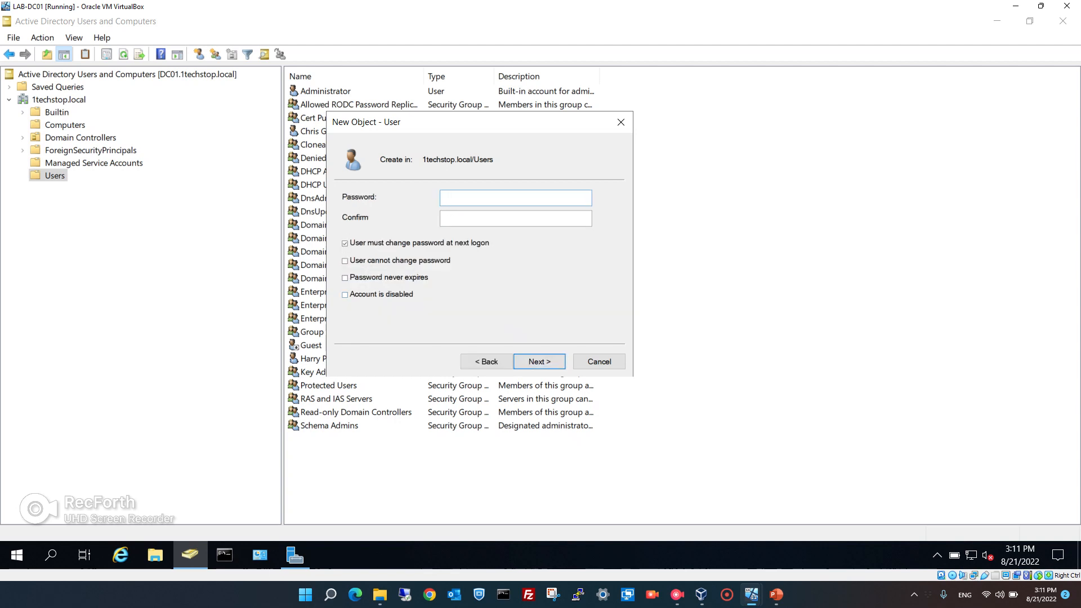
# Step: Enter the new user's password and confirm it
pyautogui.write('•••••••••')
pyautogui.press('Tab')
pyautogui.write('•••••••••')
# Step: Try the account options, ending with 'User must change password at next logon' checked
pyautogui.press('Tab')
pyautogui.press('space')
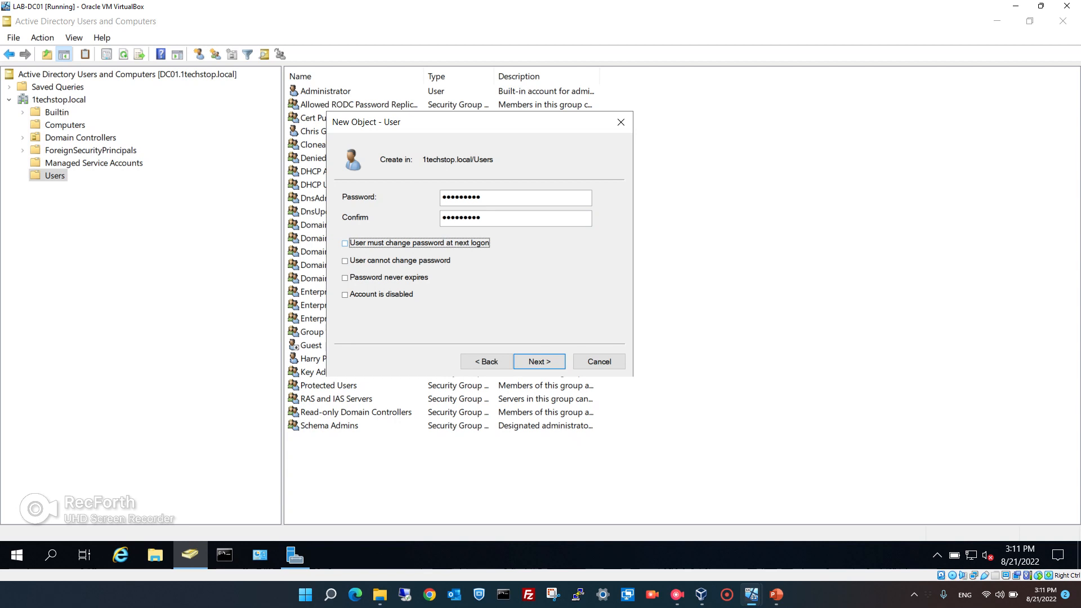
pyautogui.click(345, 295)
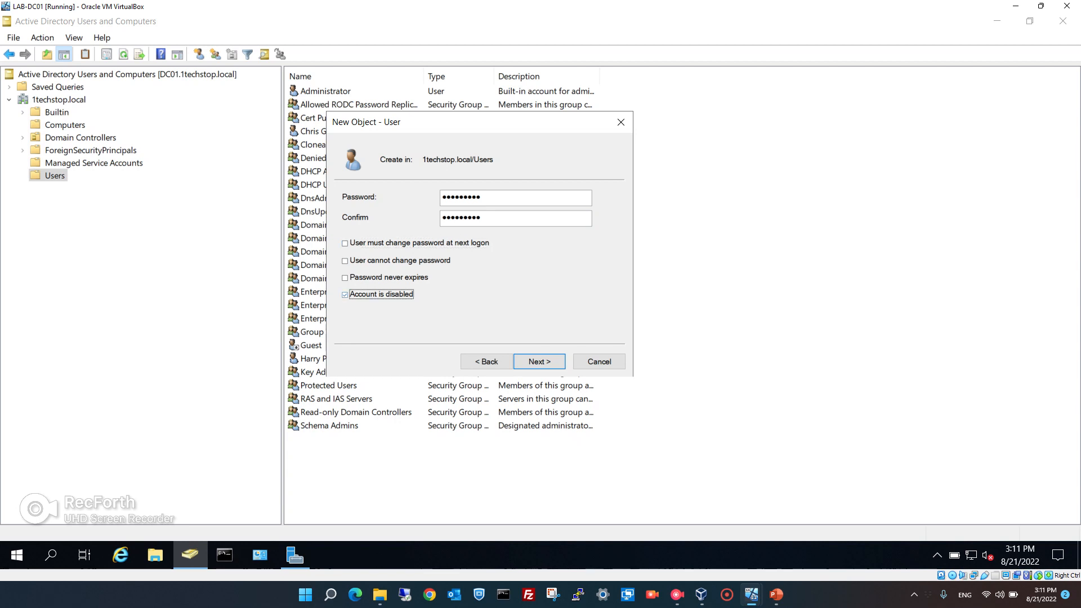
pyautogui.press('space')
pyautogui.click(345, 243)
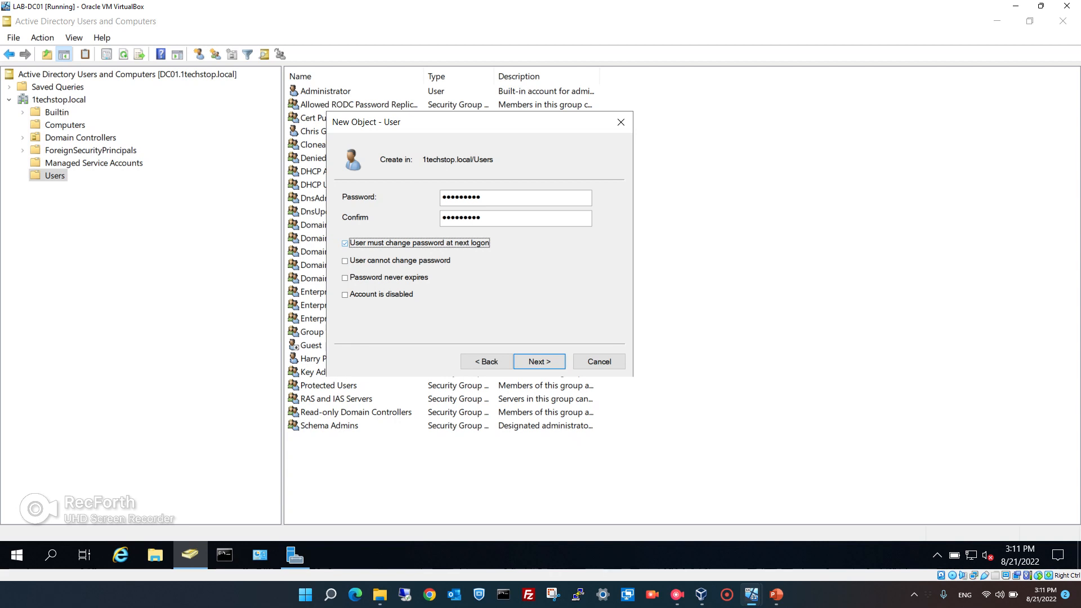
# Step: Switch to 'User cannot change password', clearing the conflicting-options error first
pyautogui.click(345, 261)
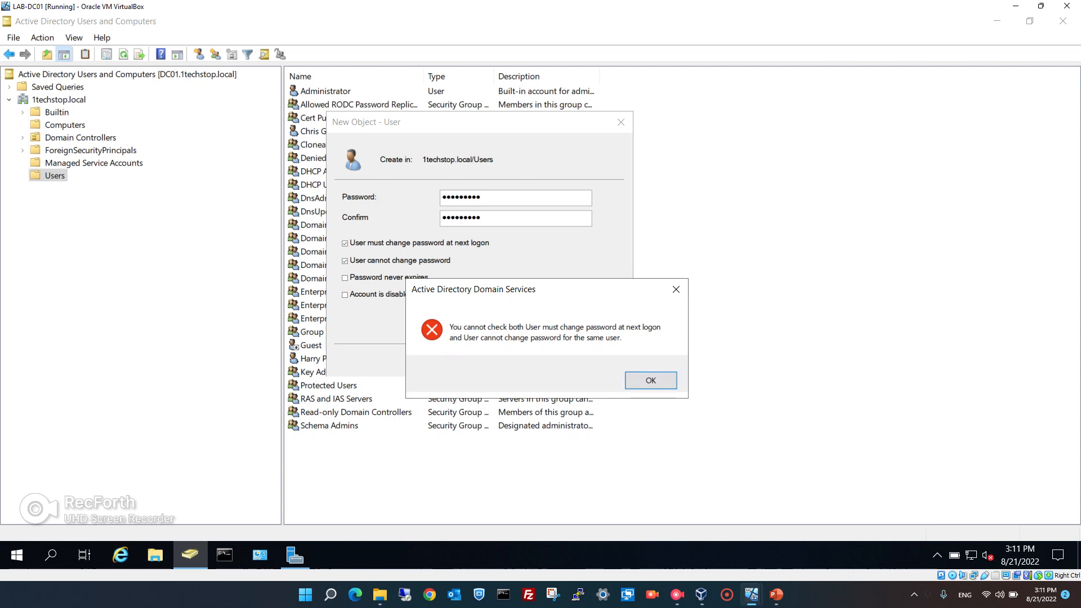
pyautogui.click(651, 381)
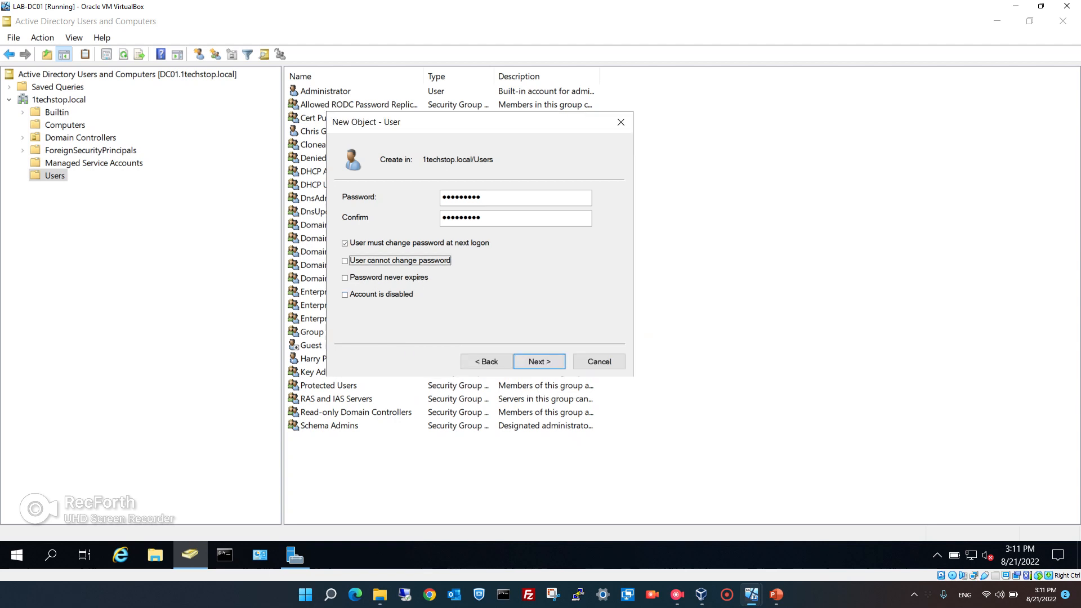
pyautogui.click(345, 243)
pyautogui.click(345, 261)
# Step: Finalize the disabled and password-change options, then create the user account
pyautogui.click(345, 295)
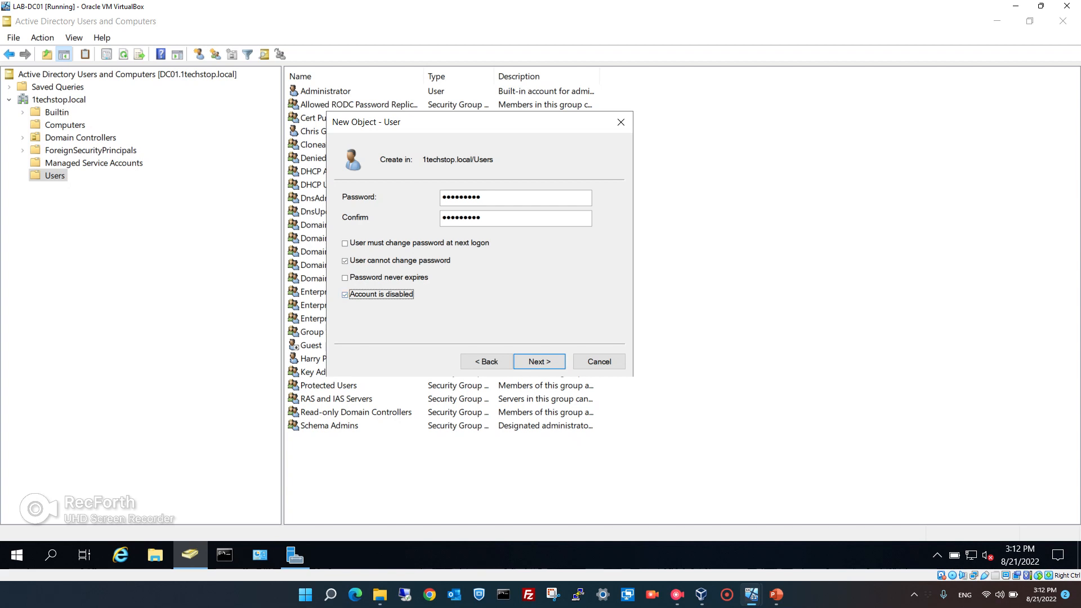
pyautogui.click(345, 261)
pyautogui.click(345, 295)
pyautogui.click(540, 362)
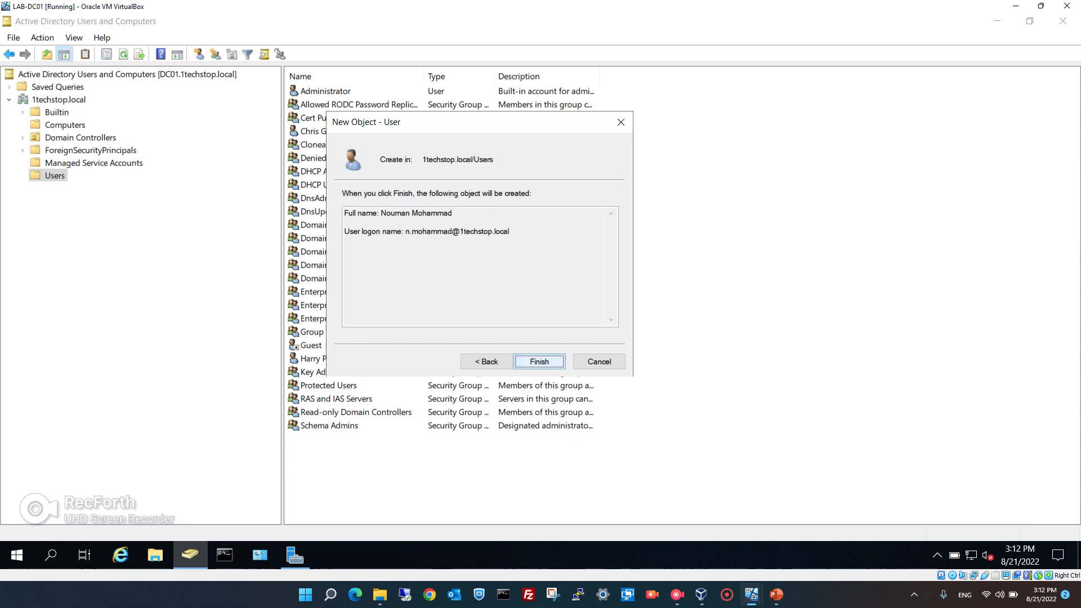
pyautogui.click(539, 361)
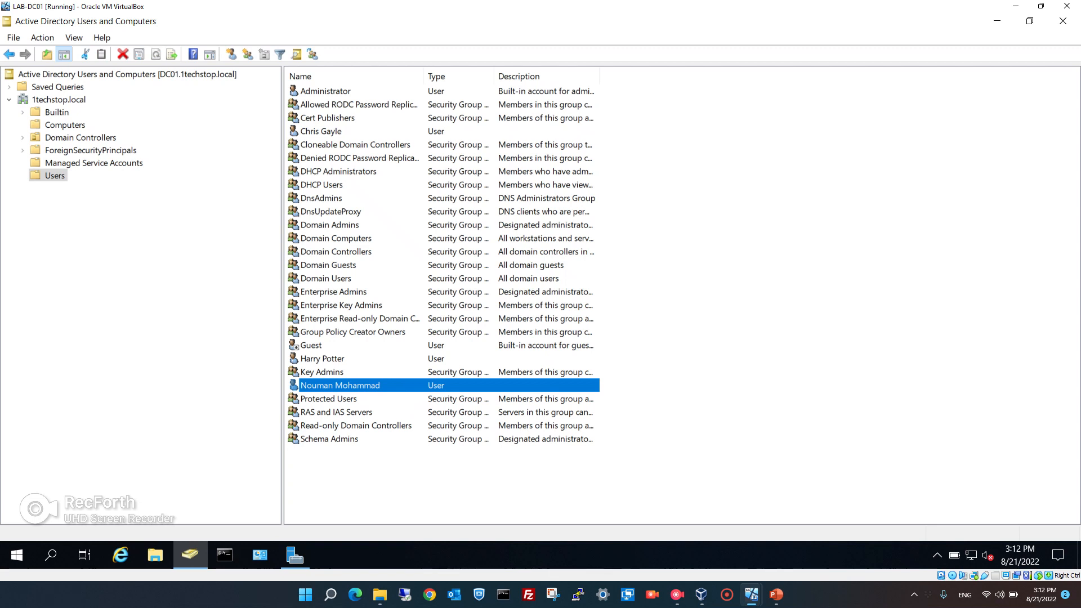
# Step: Open the new user's Properties, look over the General and Address details, and reach the Account settings
pyautogui.rightClick(361, 383)
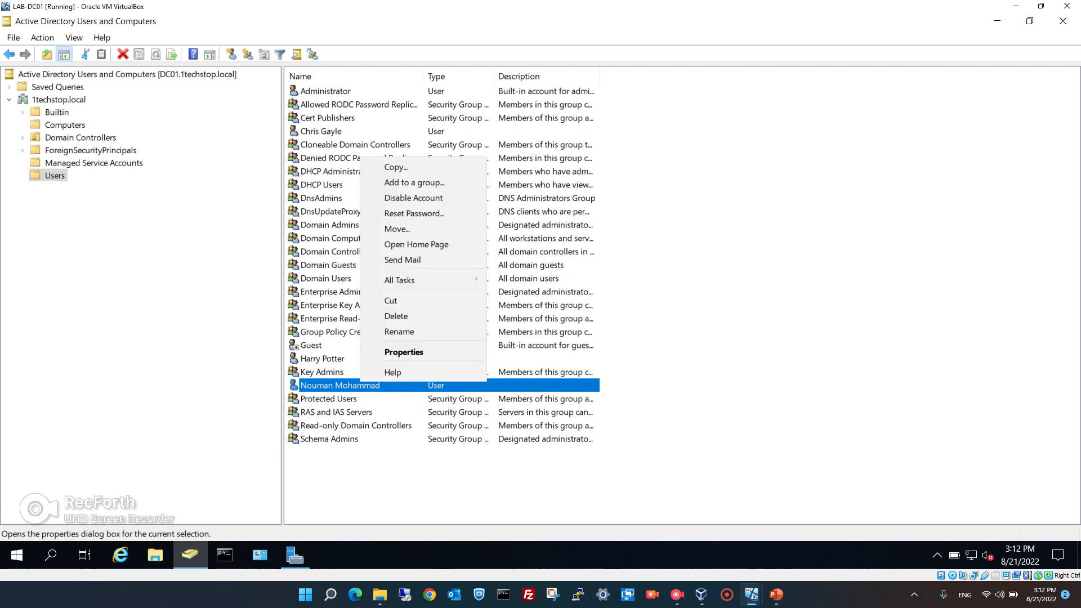
pyautogui.click(403, 352)
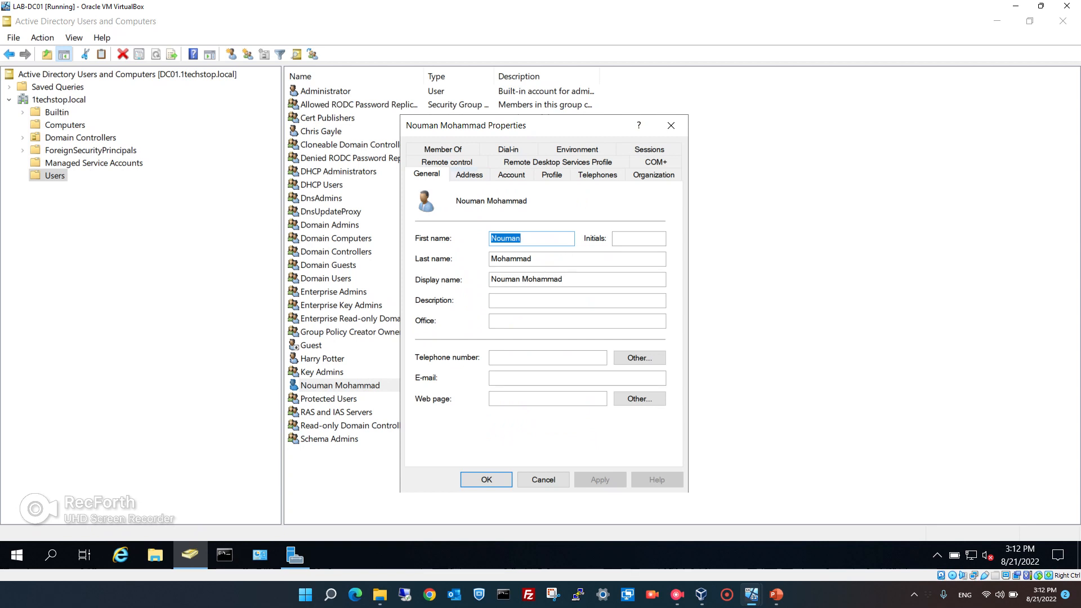
pyautogui.click(549, 378)
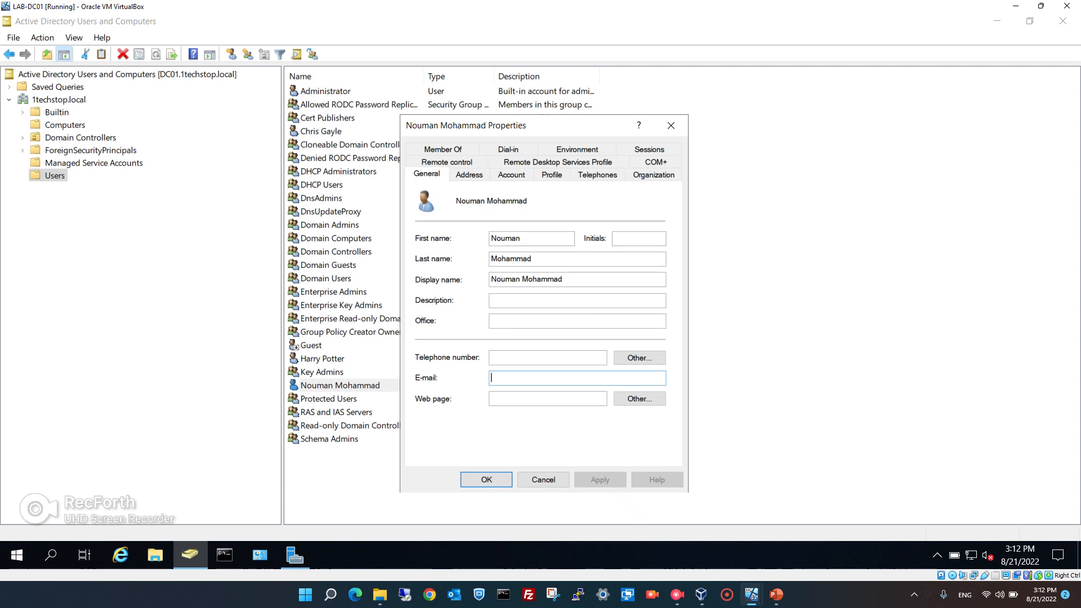
pyautogui.click(547, 358)
pyautogui.click(469, 174)
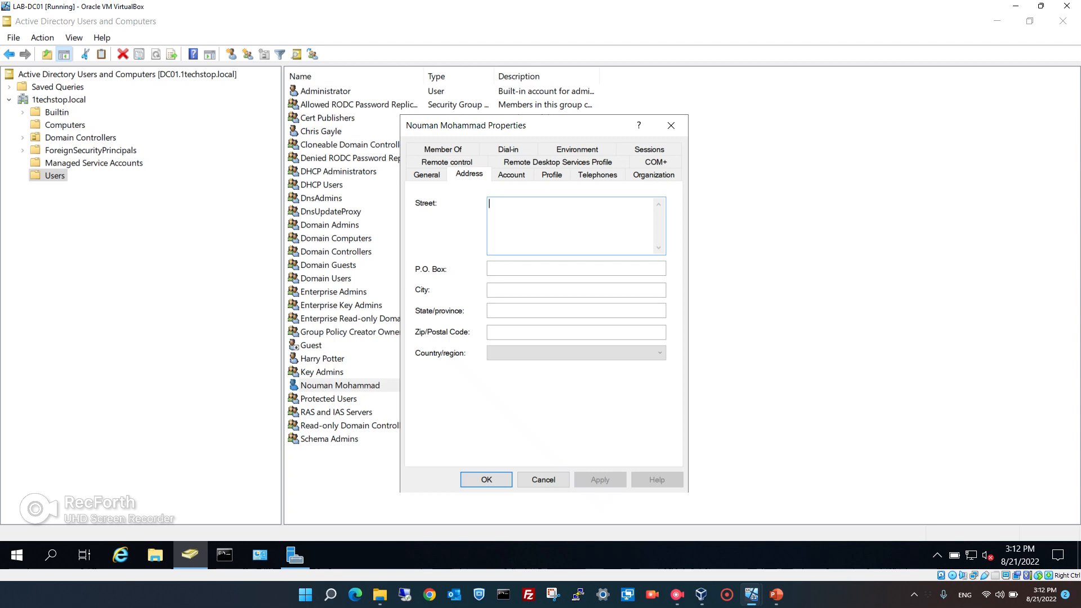
pyautogui.click(511, 174)
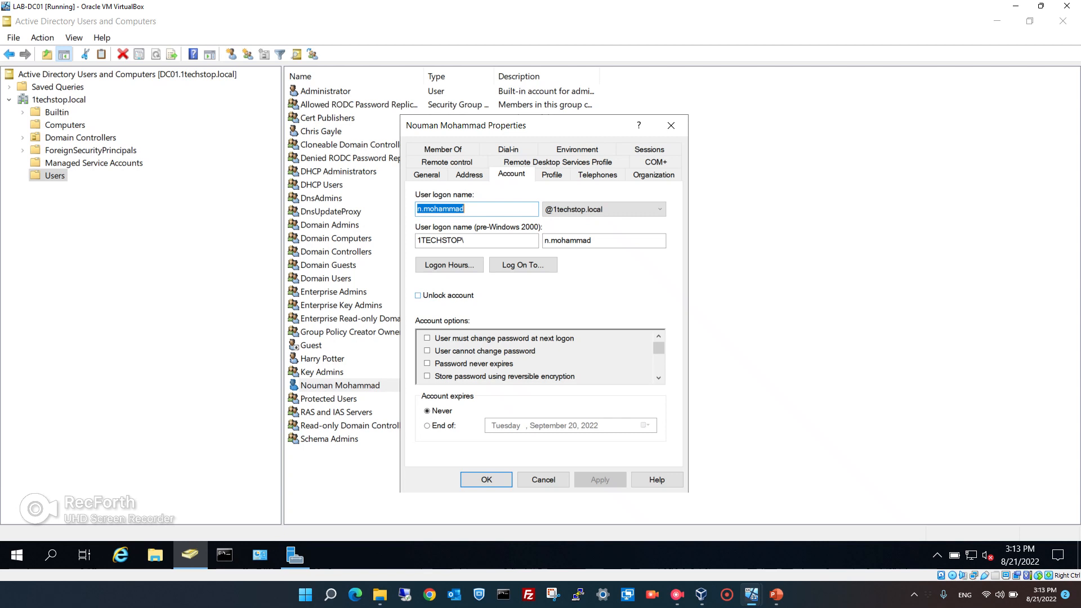
# Step: Toggle Unlock account on and off and scroll through the Account options list
pyautogui.click(417, 296)
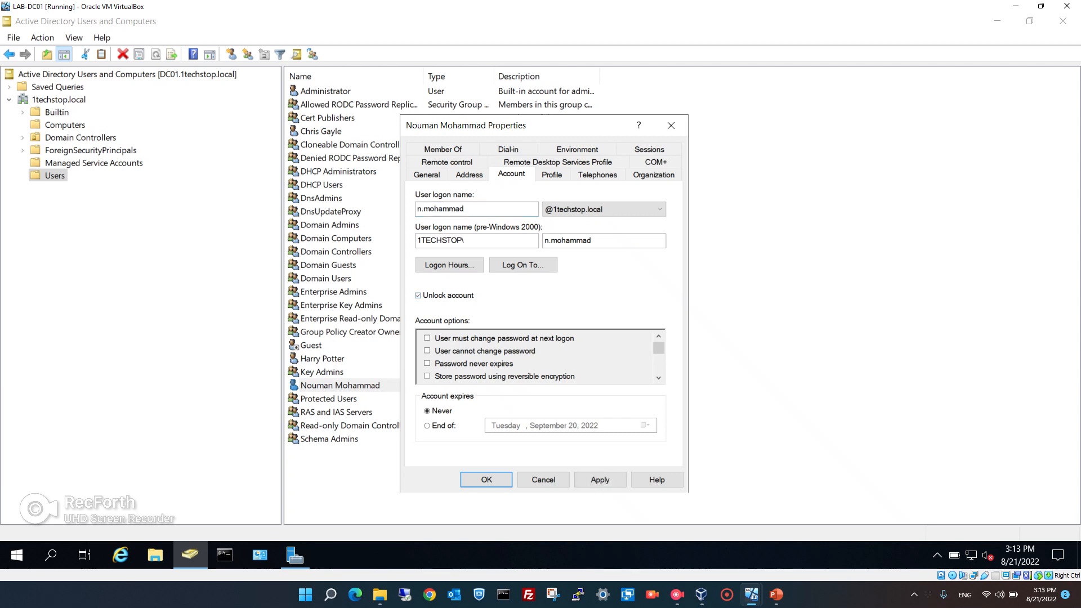
pyautogui.click(418, 295)
pyautogui.click(658, 378)
pyautogui.click(658, 378)
pyautogui.click(658, 378)
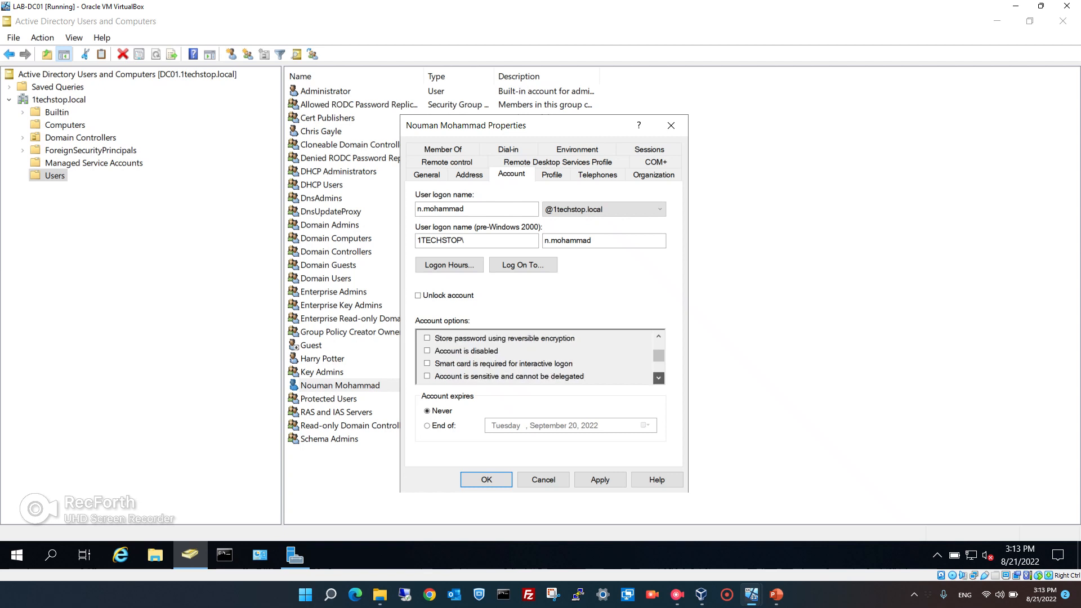
pyautogui.click(658, 378)
pyautogui.click(658, 377)
pyautogui.click(659, 378)
pyautogui.click(658, 378)
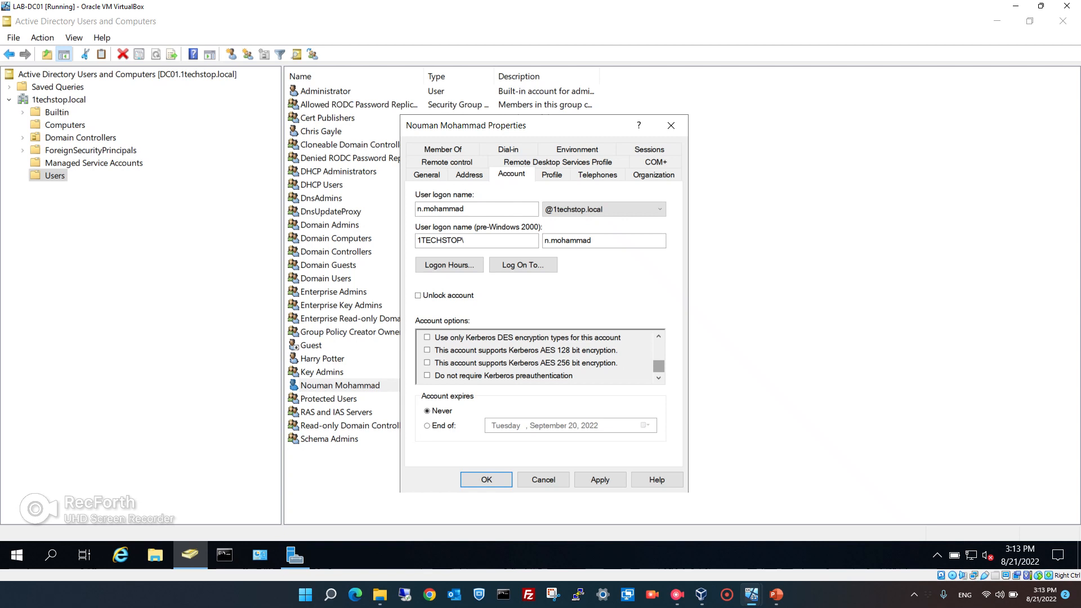
pyautogui.scroll(3, 538, 357)
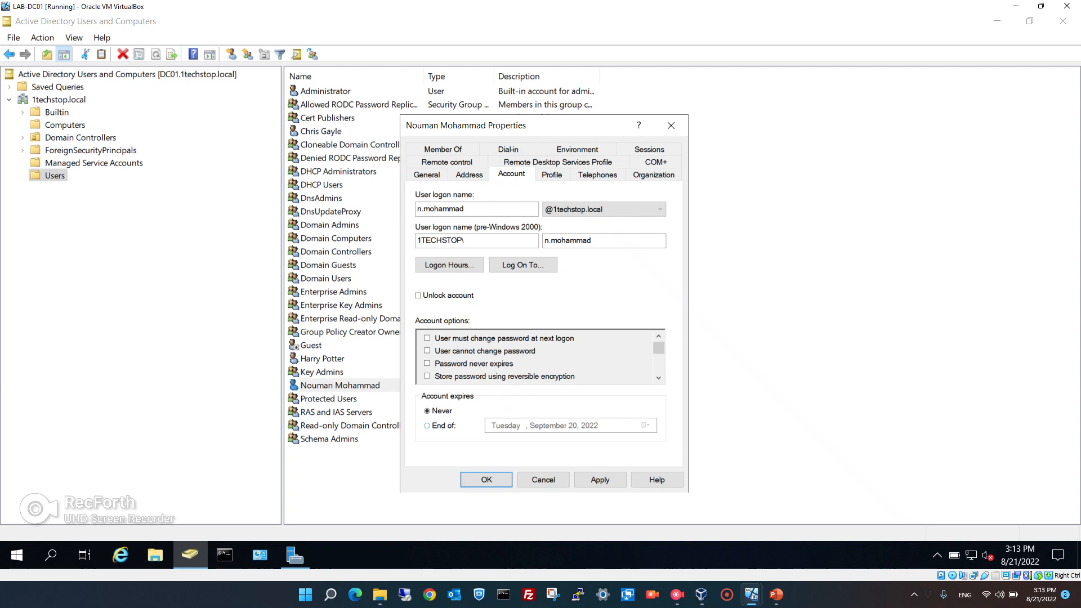
# Step: Switch account expiry to End of and back to Never, then view the Profile settings
pyautogui.click(427, 425)
pyautogui.click(428, 411)
pyautogui.click(552, 175)
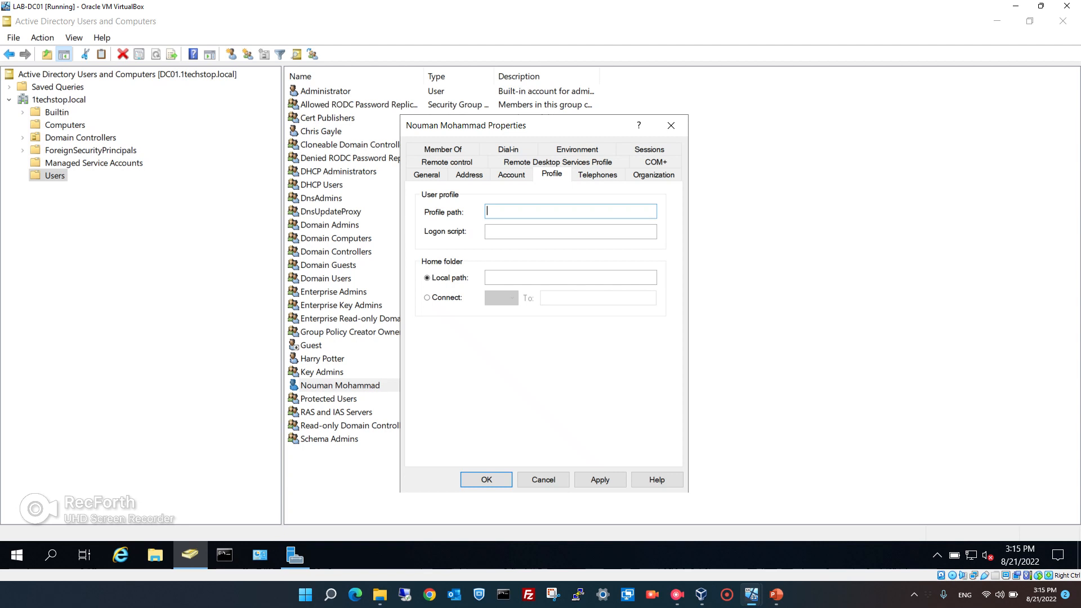
# Step: Review the user's Telephones and Organization details, then close the Properties dialog
pyautogui.click(597, 175)
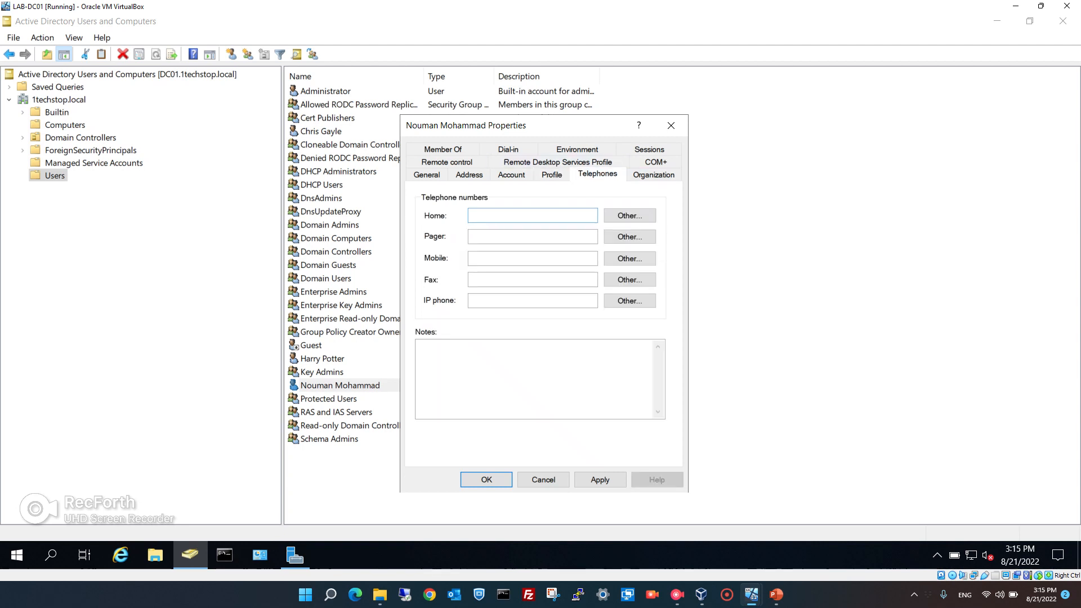
pyautogui.click(654, 175)
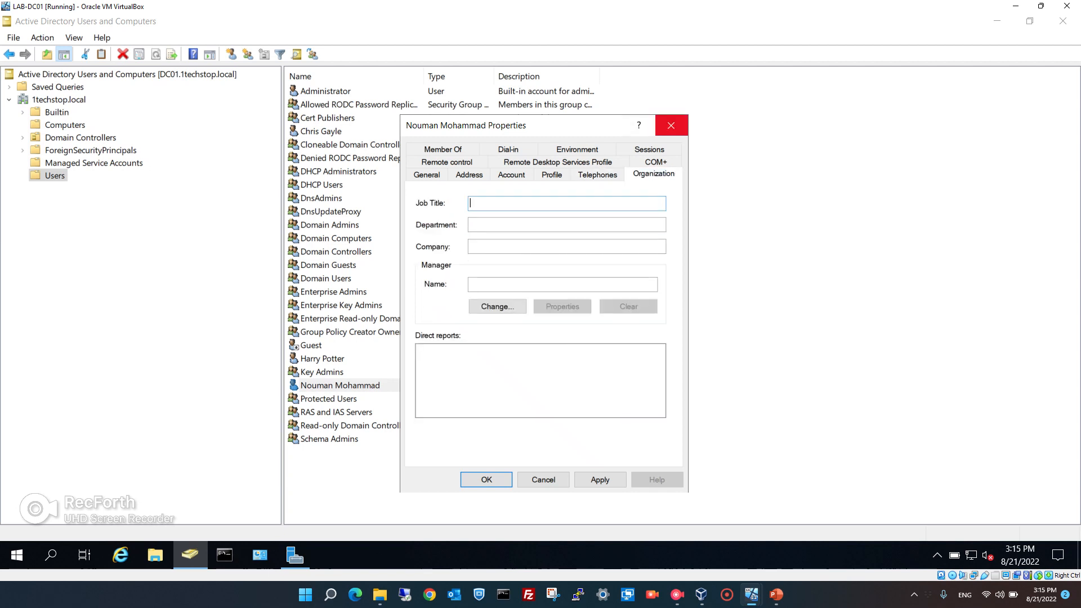
pyautogui.click(670, 125)
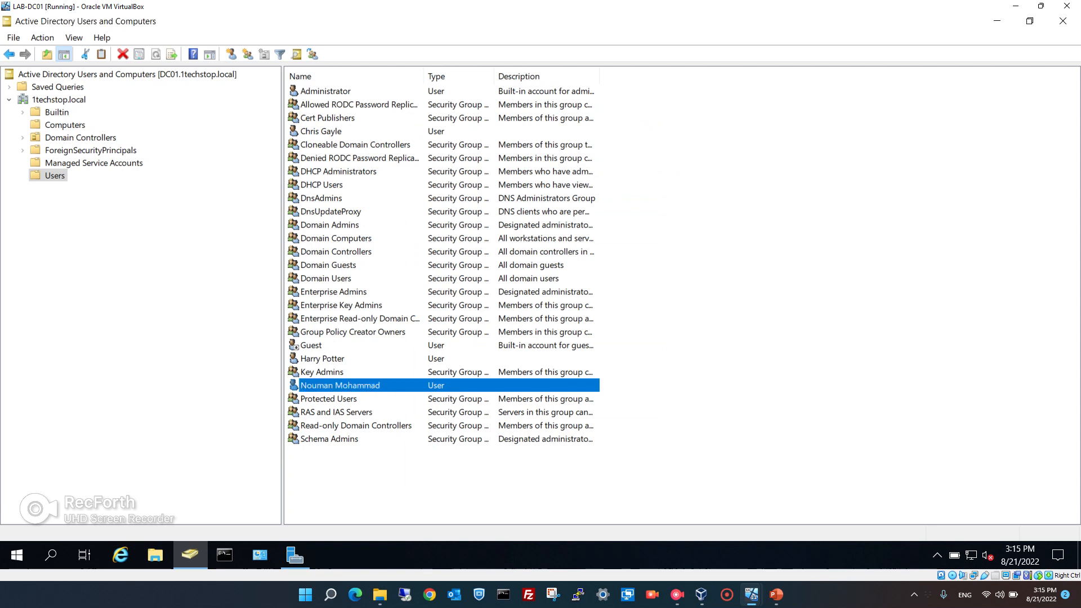
# Step: Start renaming the user account, then cancel to keep its original name
pyautogui.rightClick(346, 383)
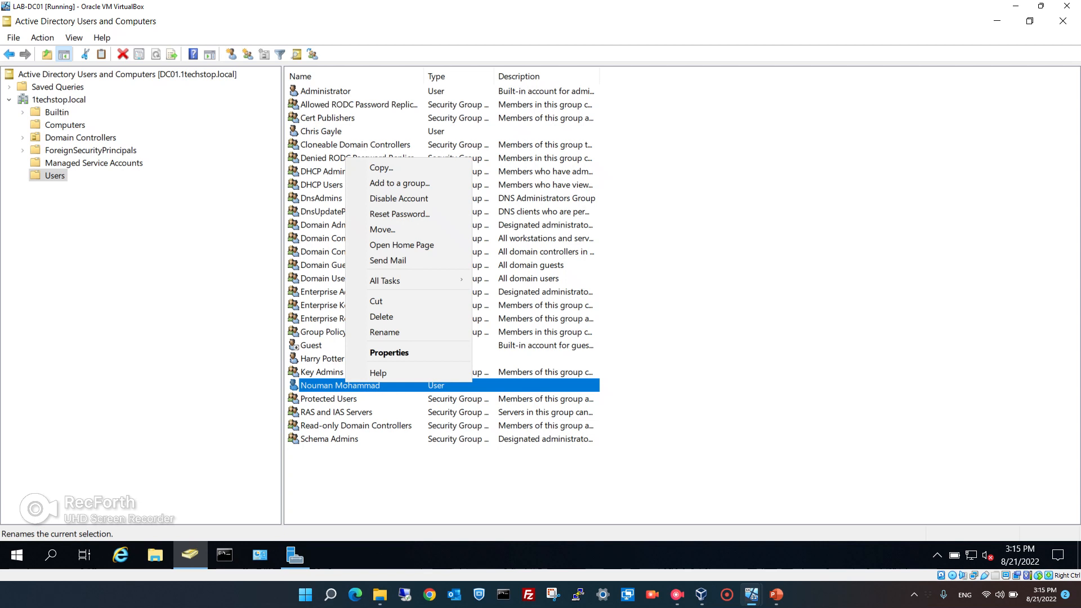
pyautogui.click(385, 333)
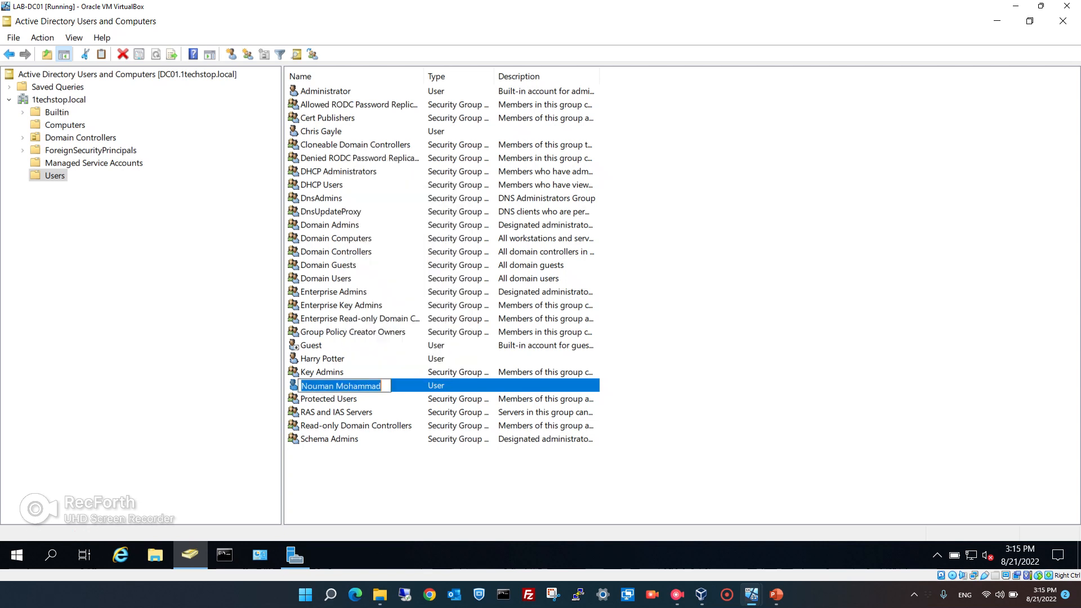
pyautogui.press('Escape')
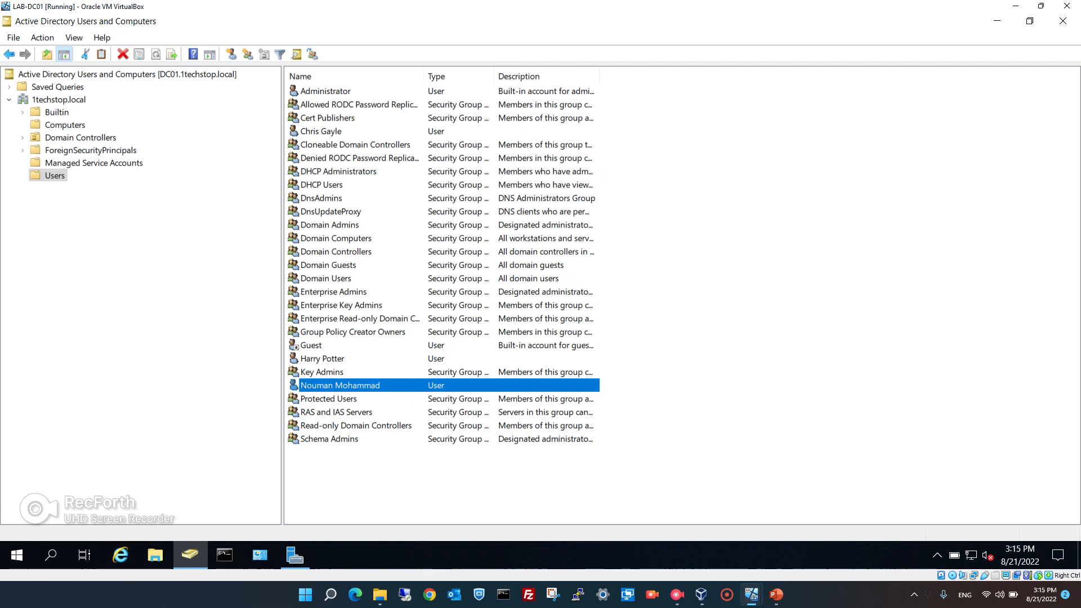
# Step: Reset the user's password, confirm it, and drop the forced change at next logon
pyautogui.rightClick(361, 385)
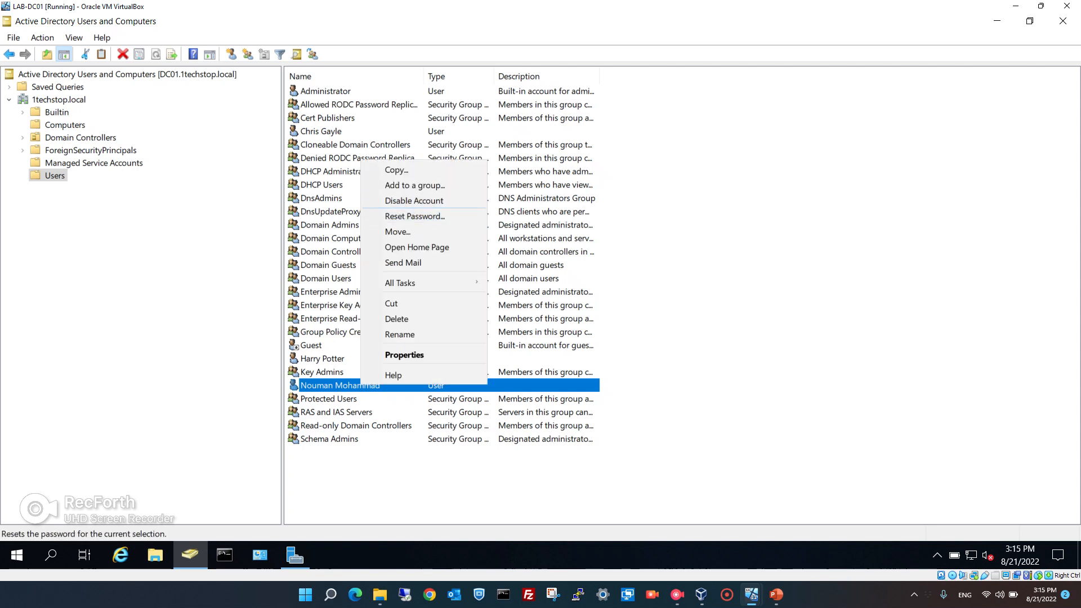
pyautogui.click(415, 216)
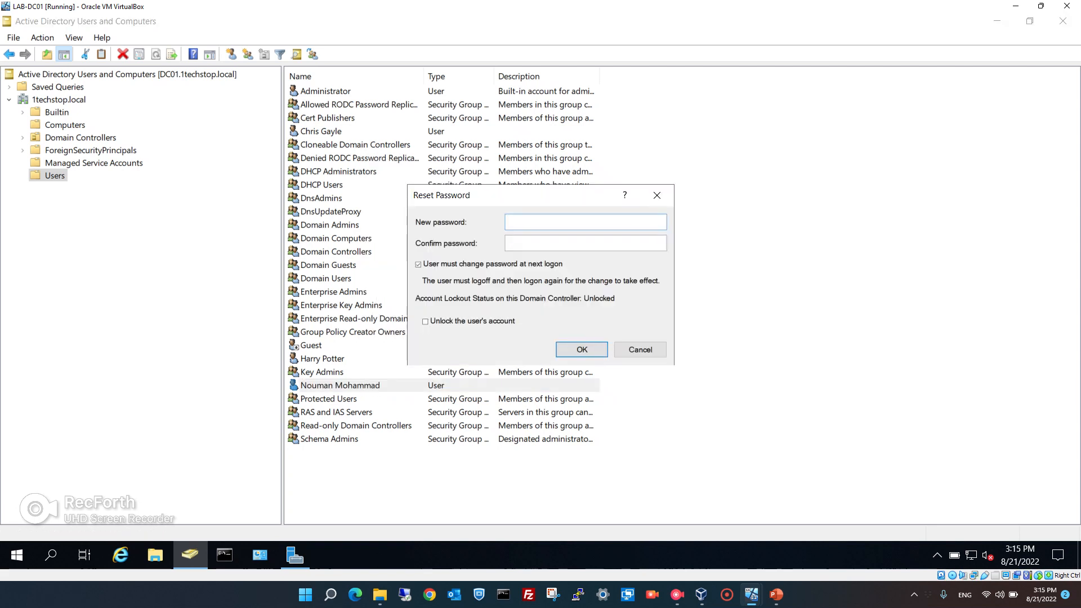
pyautogui.write('•••••••••')
pyautogui.press('Tab')
pyautogui.write('•••••••••')
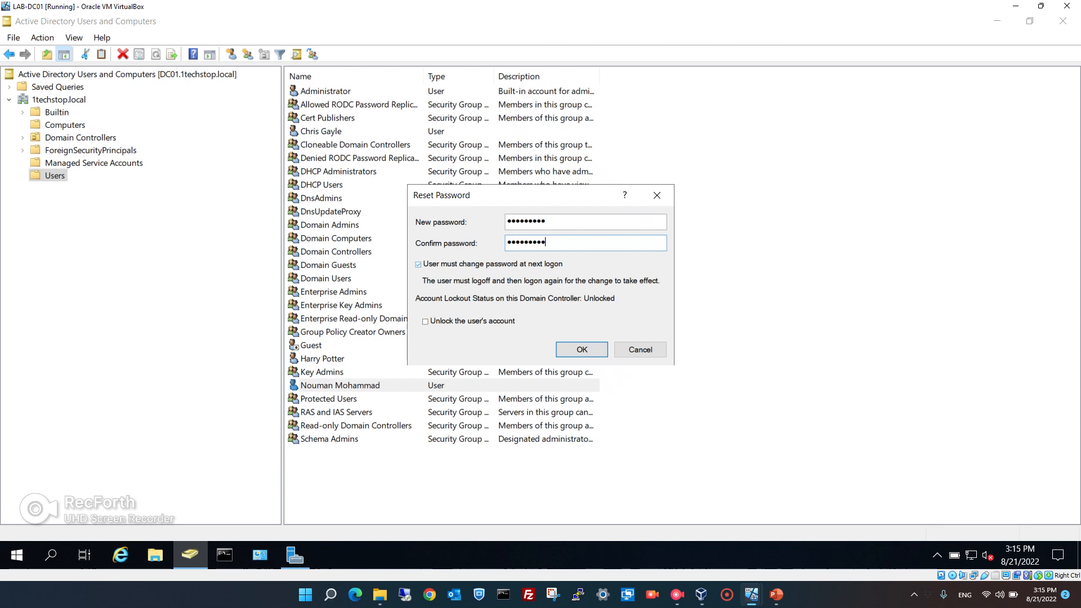
pyautogui.click(418, 265)
pyautogui.click(582, 349)
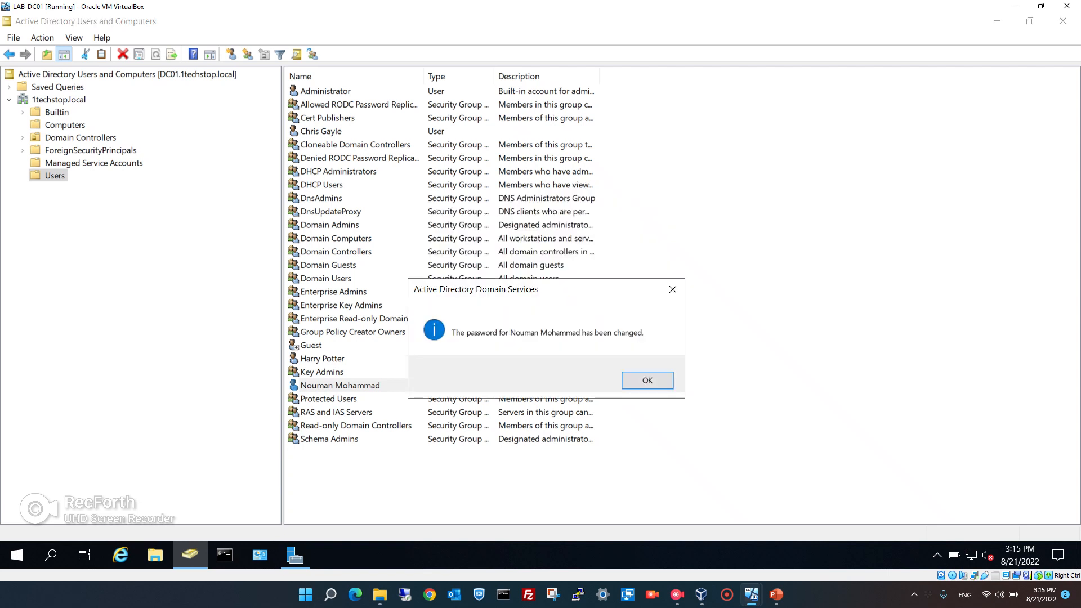
pyautogui.press('Return')
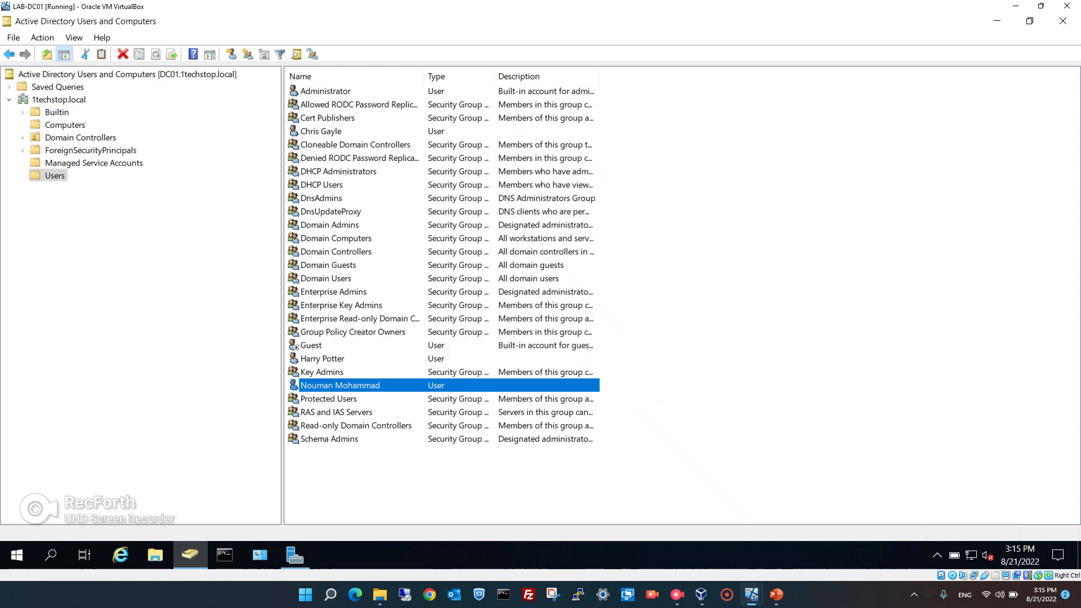
pyautogui.rightClick(352, 383)
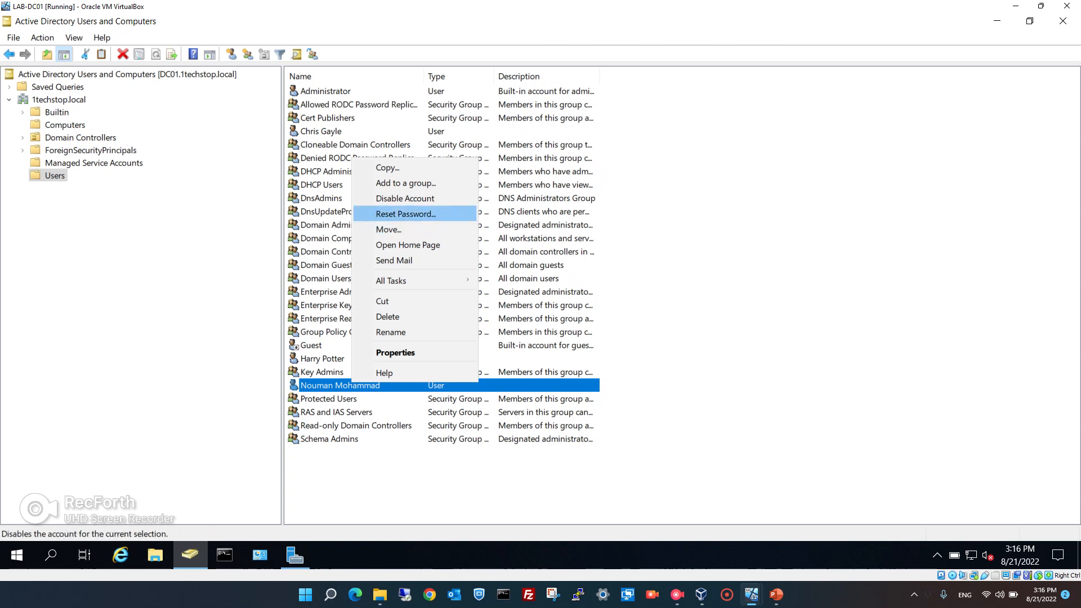
pyautogui.click(405, 198)
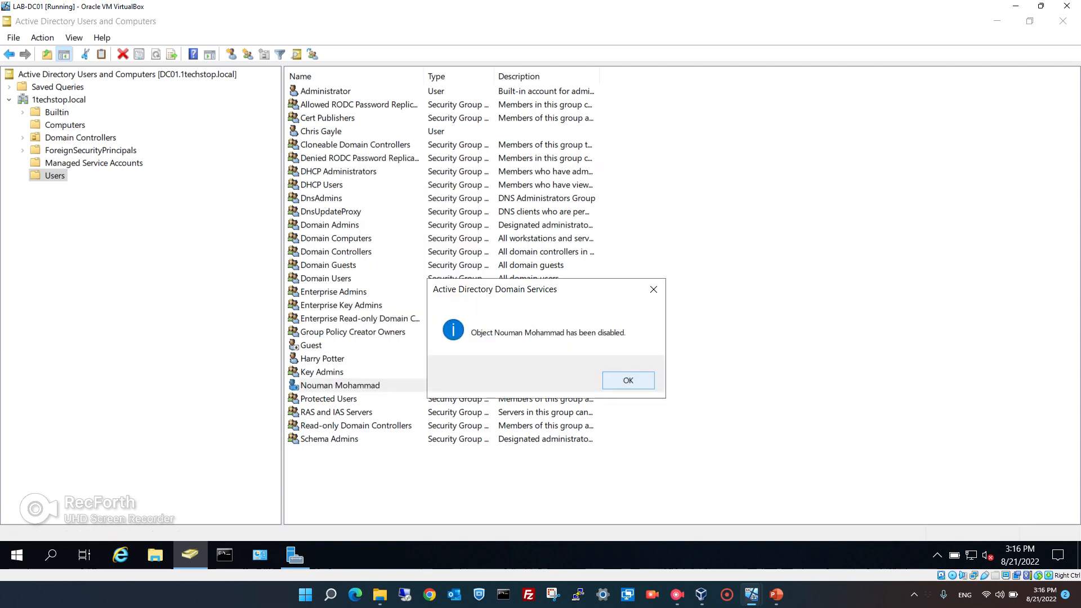
pyautogui.click(628, 380)
pyautogui.click(329, 398)
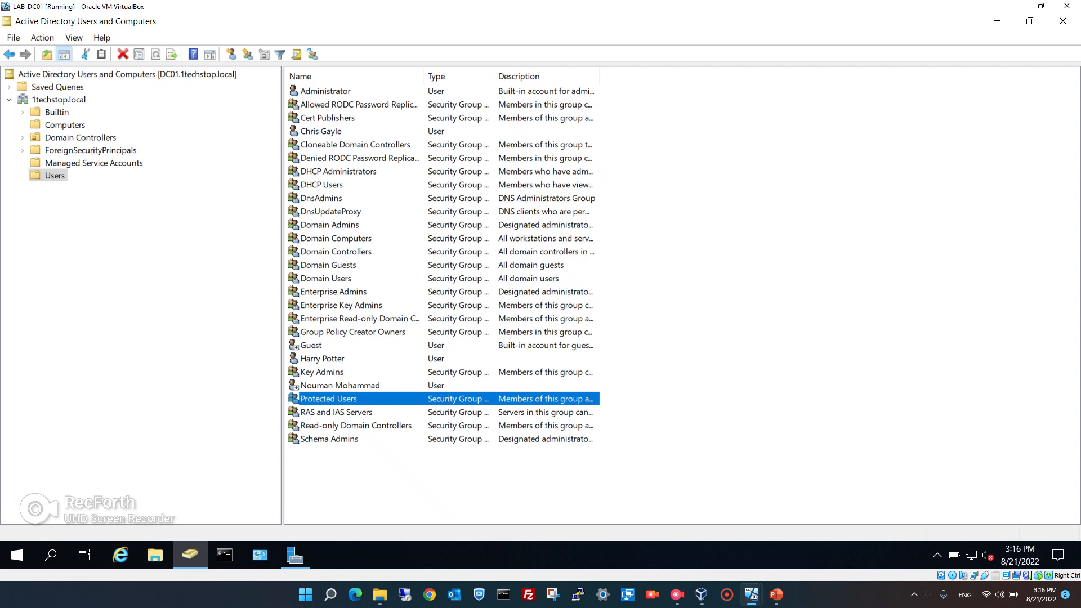
pyautogui.click(340, 386)
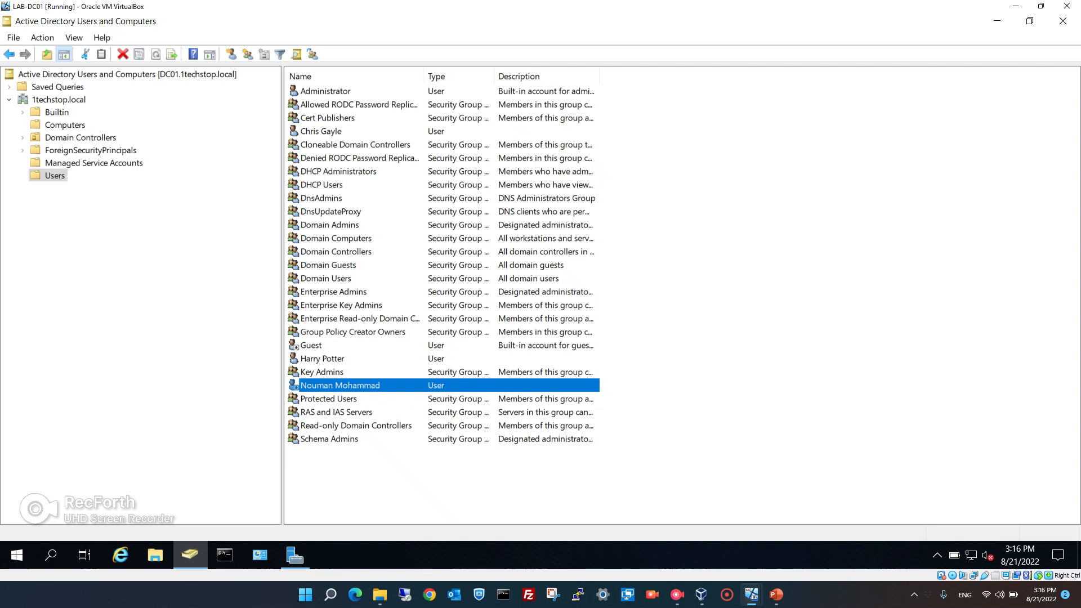
pyautogui.rightClick(308, 384)
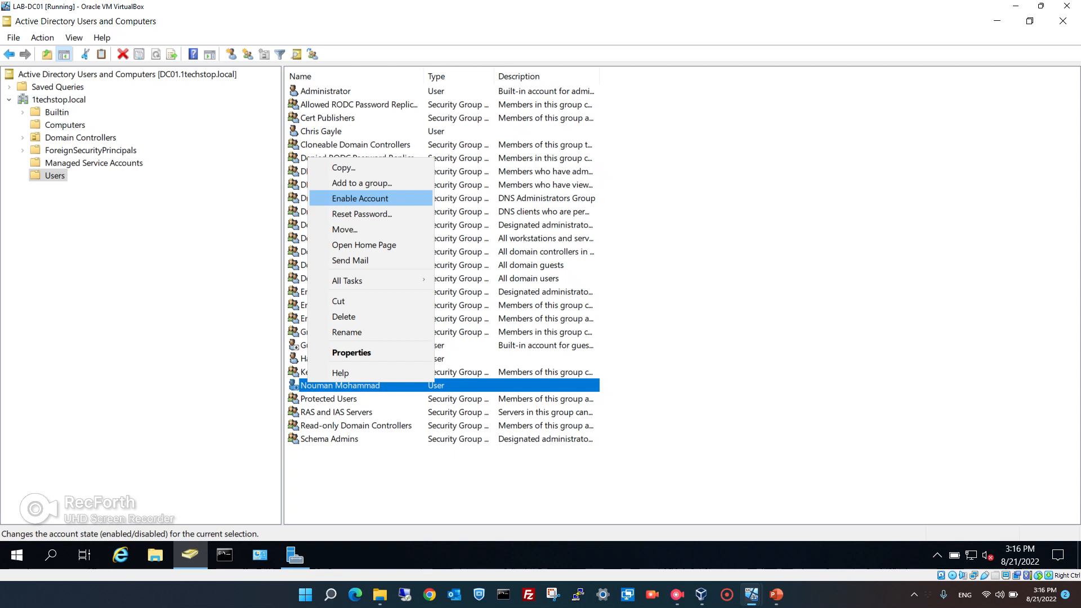
pyautogui.press('Return')
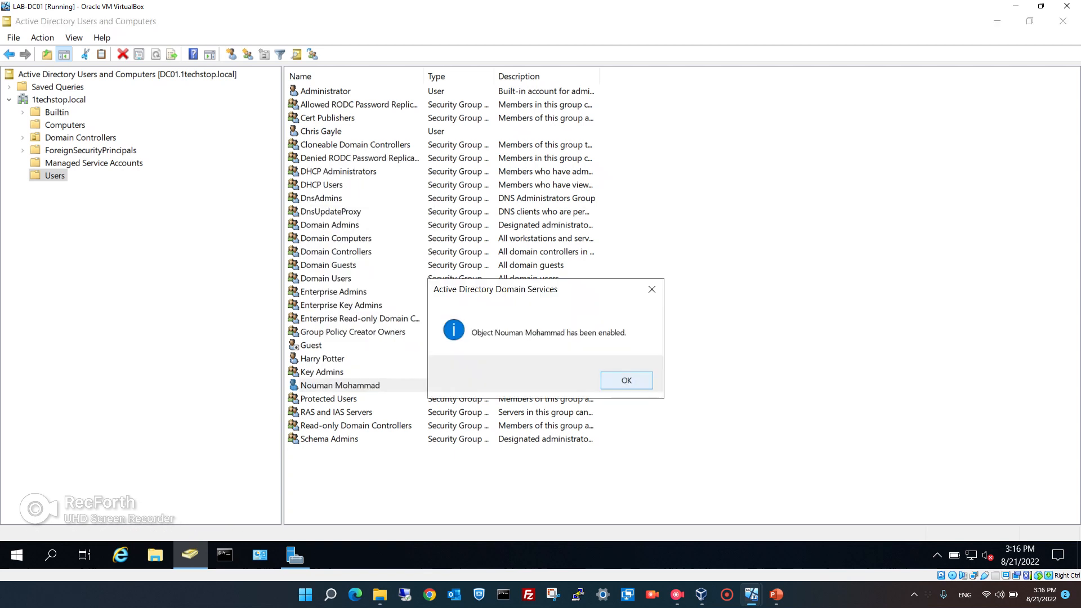
pyautogui.press('Return')
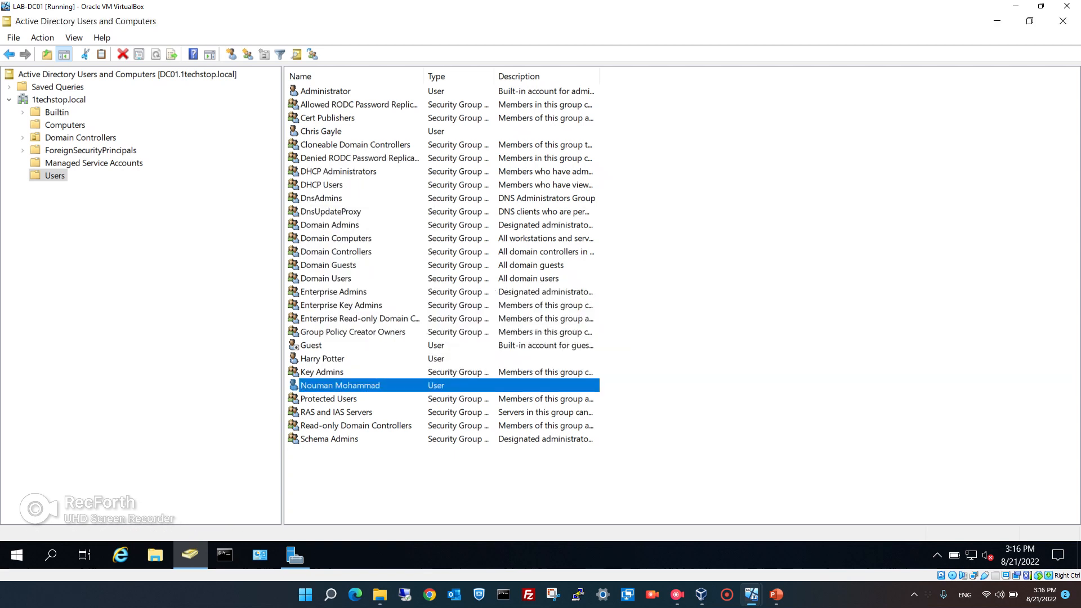
pyautogui.rightClick(391, 387)
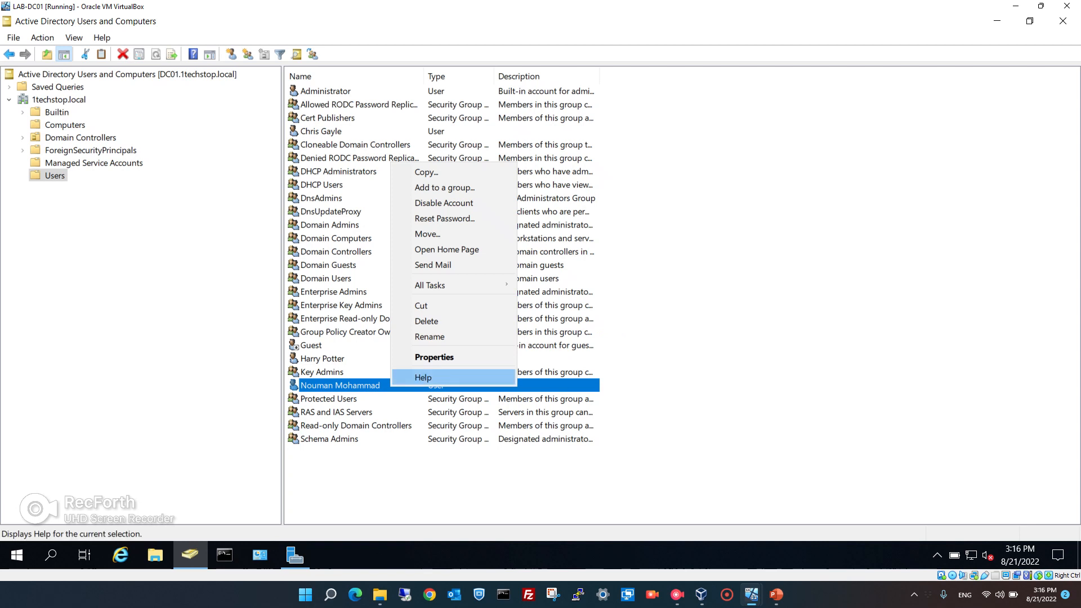
pyautogui.press('Return')
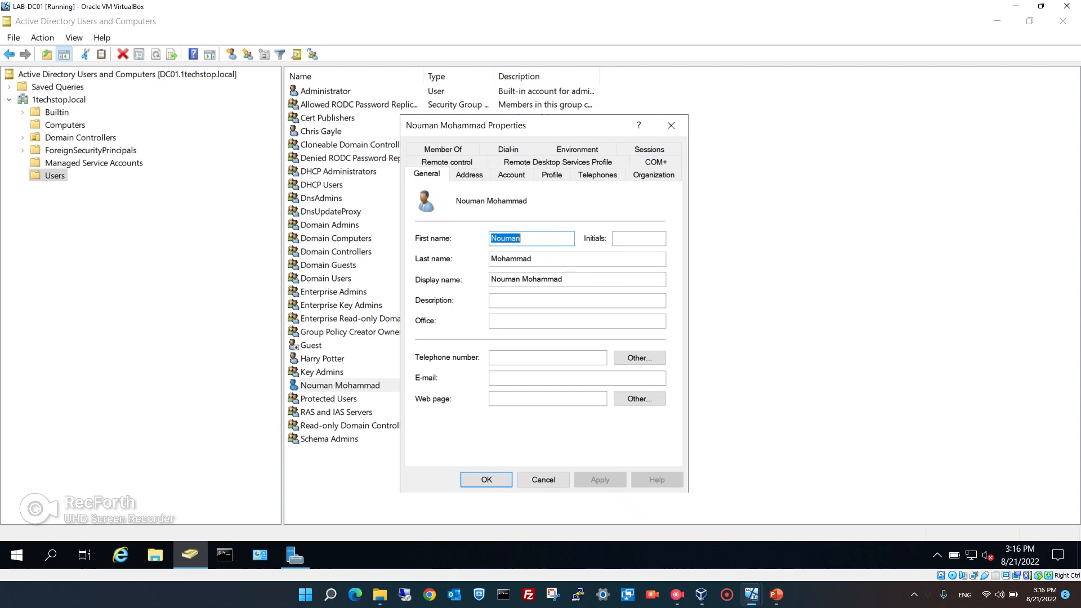
pyautogui.click(671, 126)
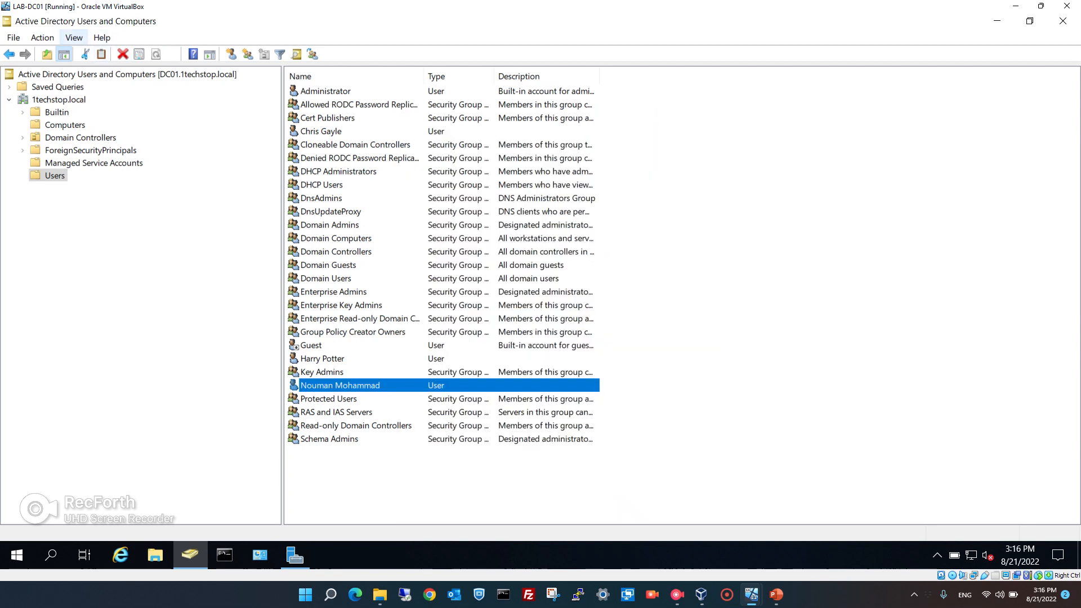
# Step: Turn on Advanced Features in the View menu and open the domain's Users container
pyautogui.click(74, 37)
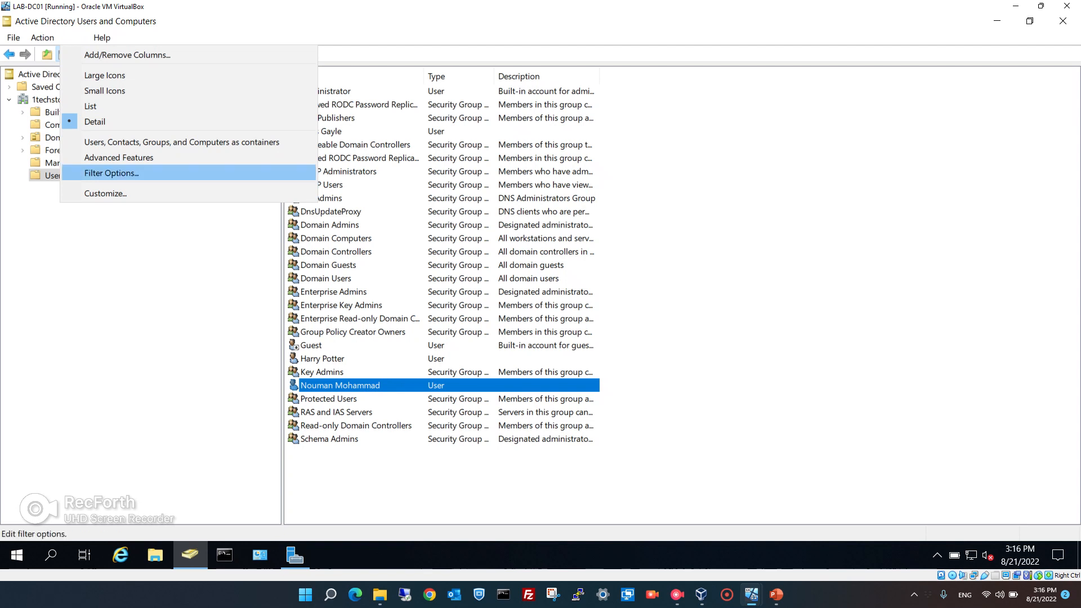
pyautogui.click(119, 157)
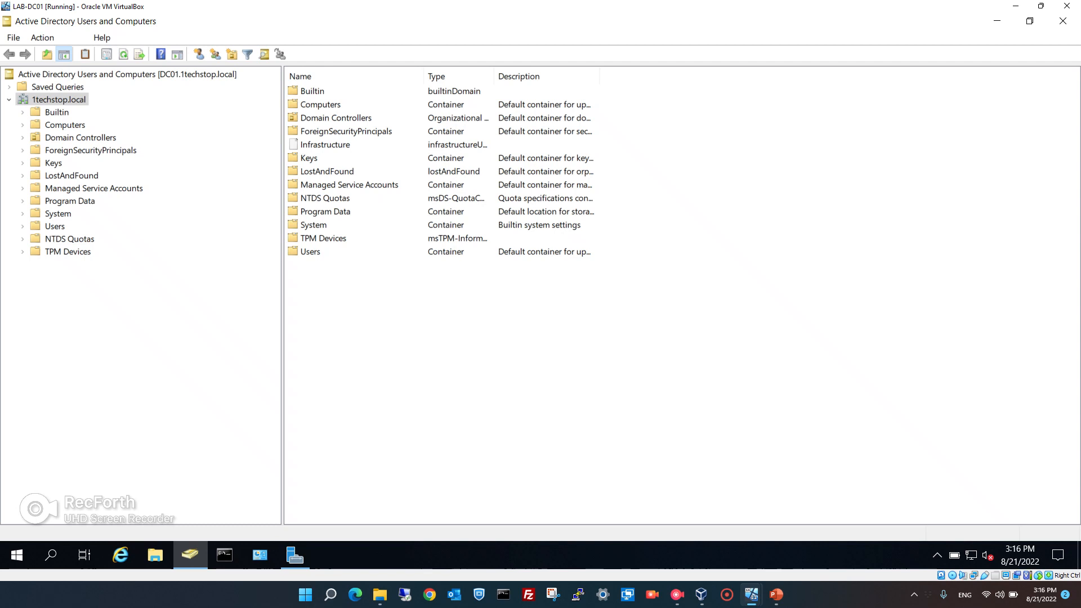
pyautogui.click(55, 226)
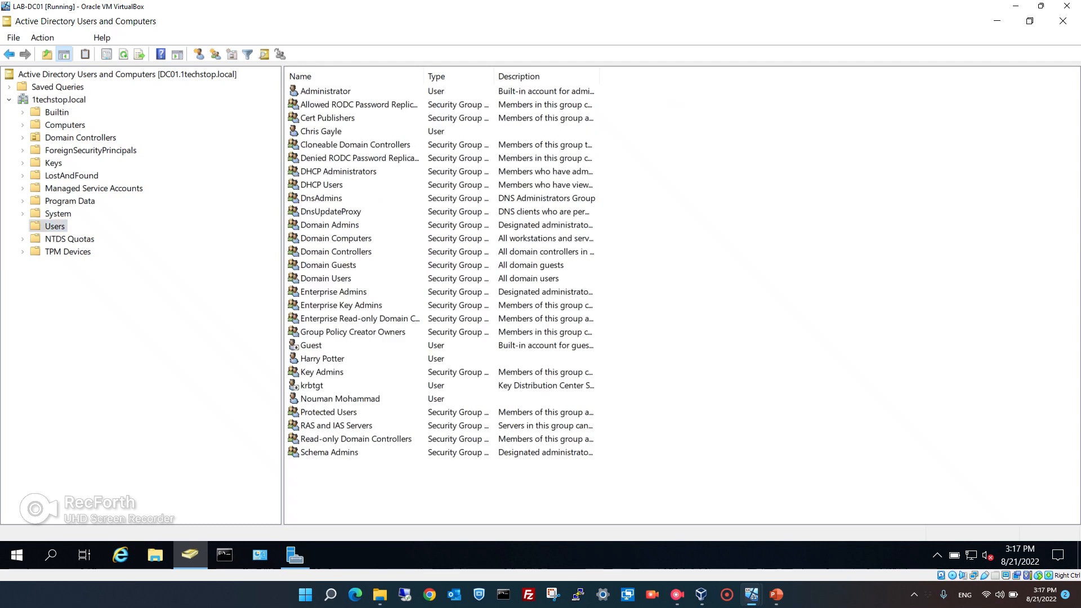
# Step: Browse a user account's Attribute Editor values, then cancel out of its Properties
pyautogui.click(341, 399)
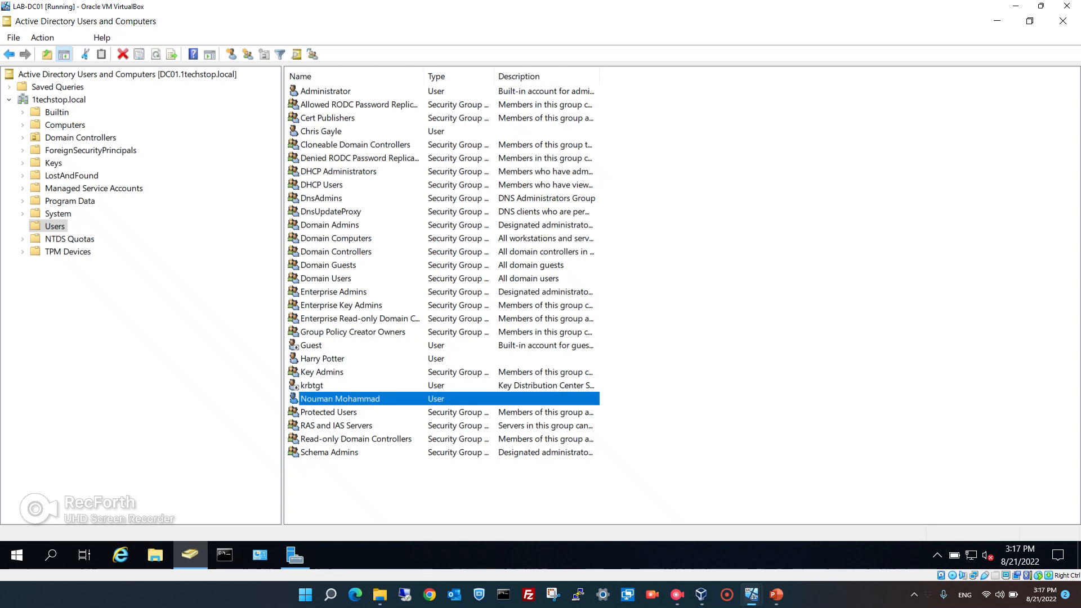
pyautogui.rightClick(328, 398)
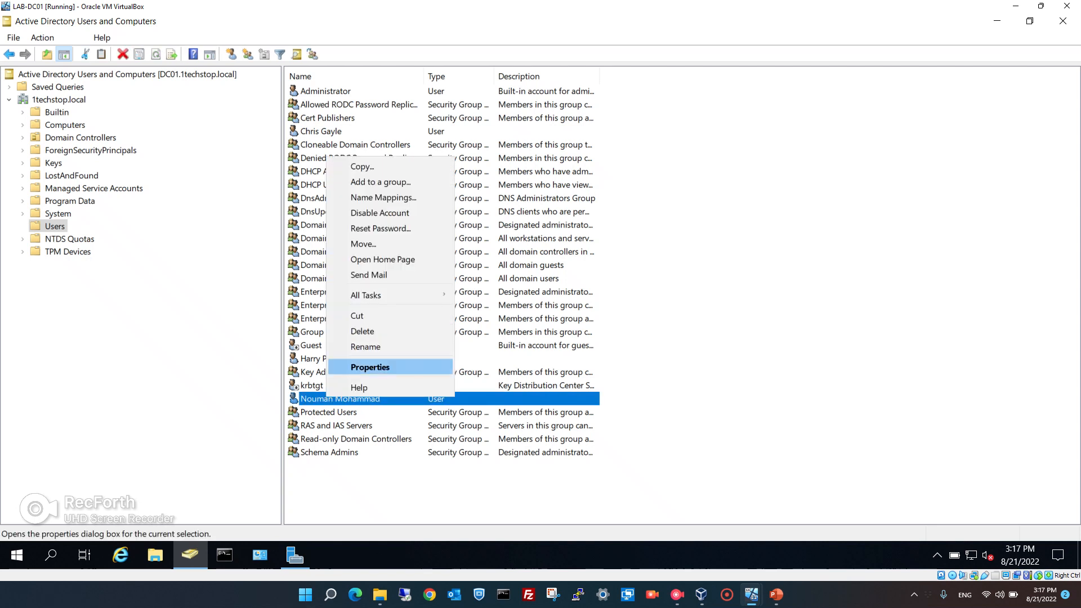
pyautogui.click(370, 367)
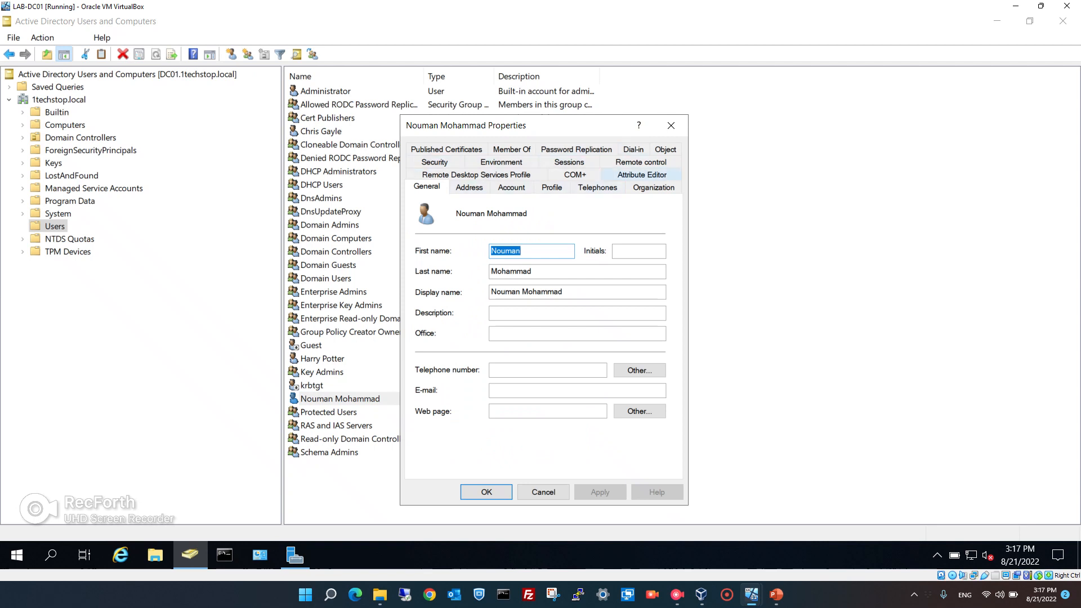
pyautogui.click(642, 175)
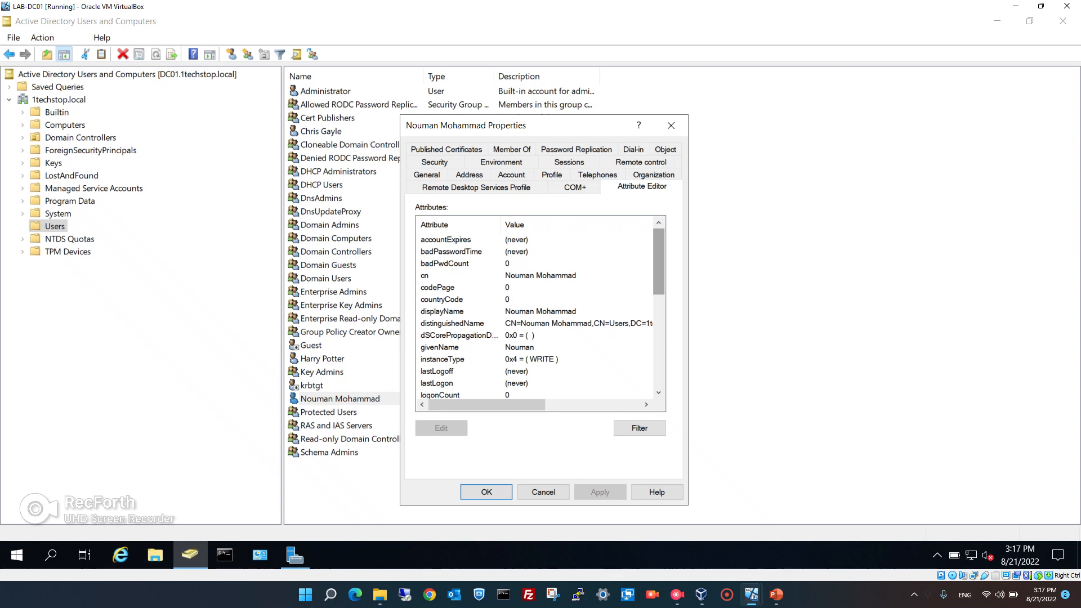
pyautogui.scroll(-2, 659, 262)
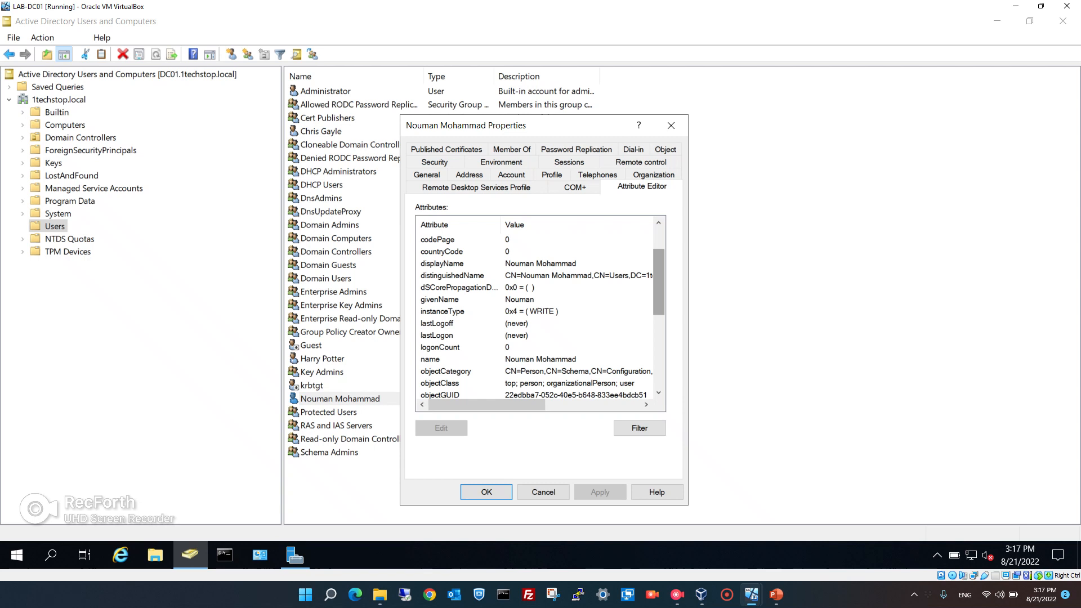
pyautogui.scroll(-2, 659, 282)
pyautogui.scroll(-2, 541, 315)
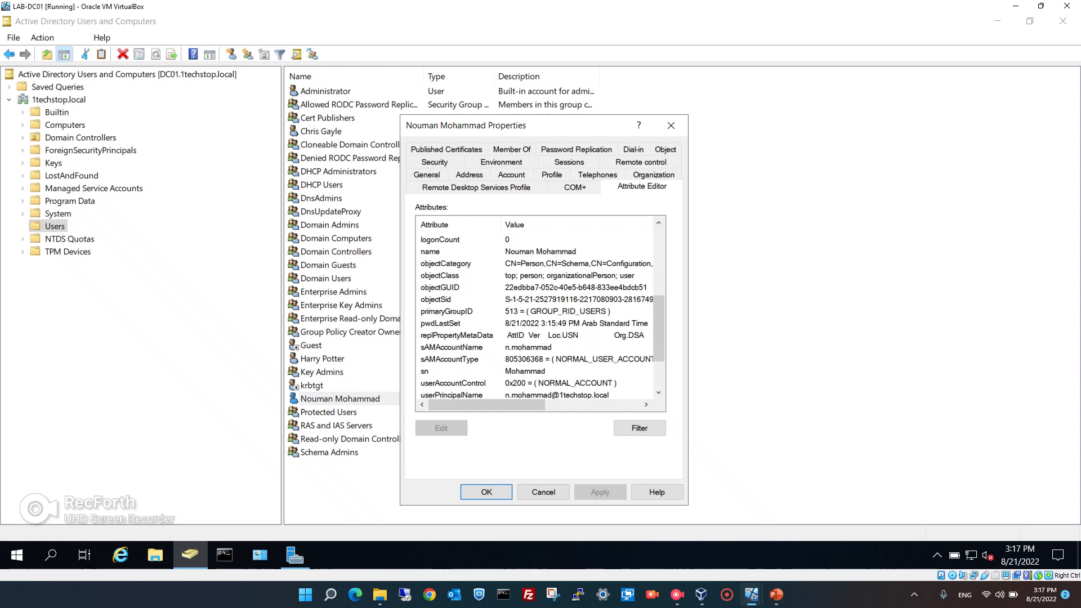
pyautogui.scroll(-2, 538, 315)
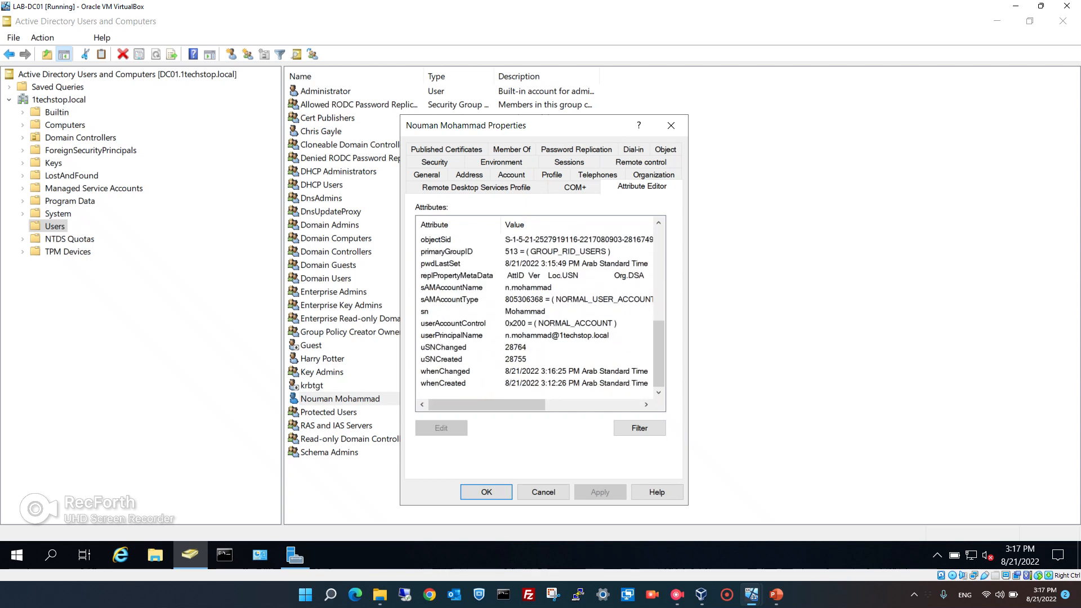
pyautogui.click(543, 492)
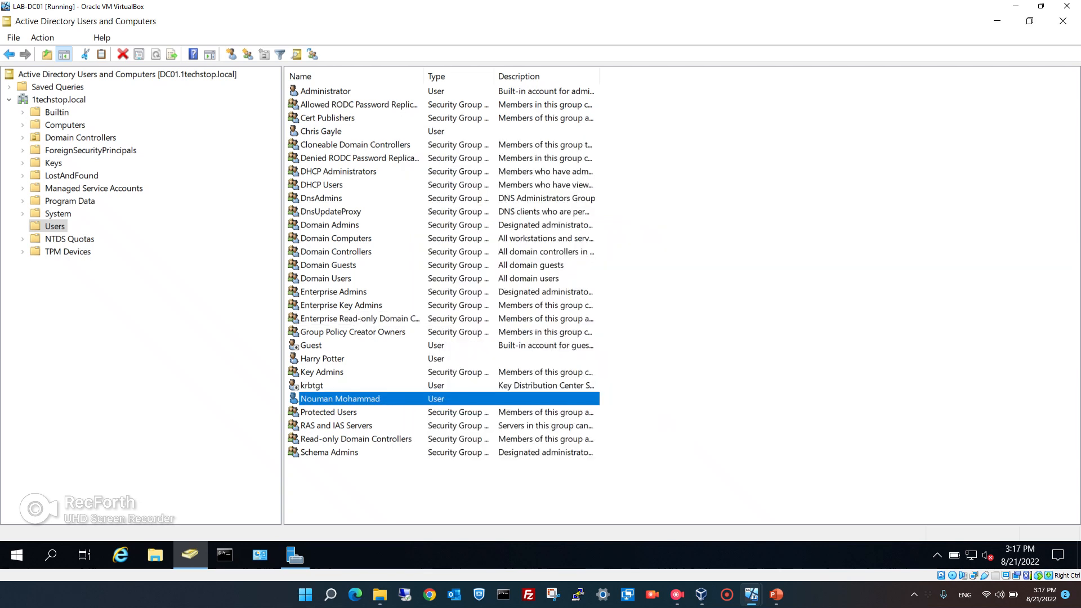
pyautogui.click(320, 131)
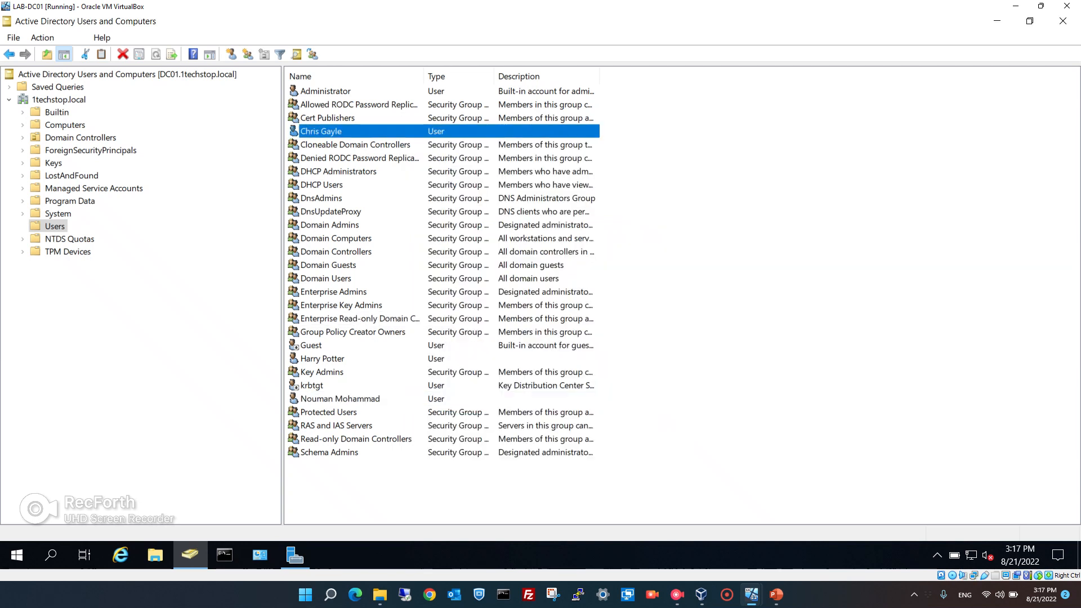
pyautogui.rightClick(320, 131)
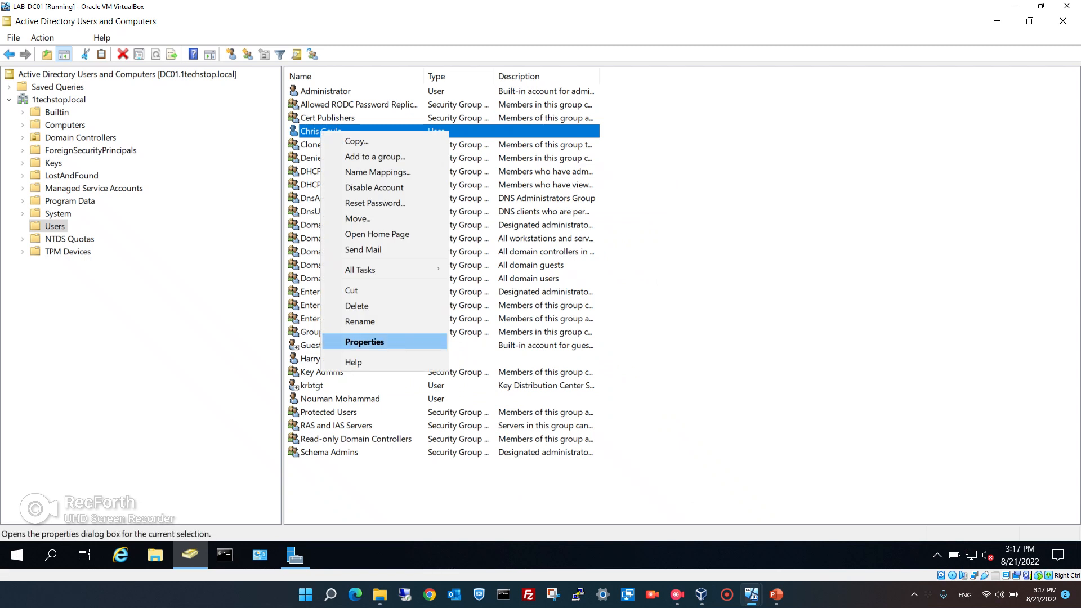
pyautogui.click(365, 342)
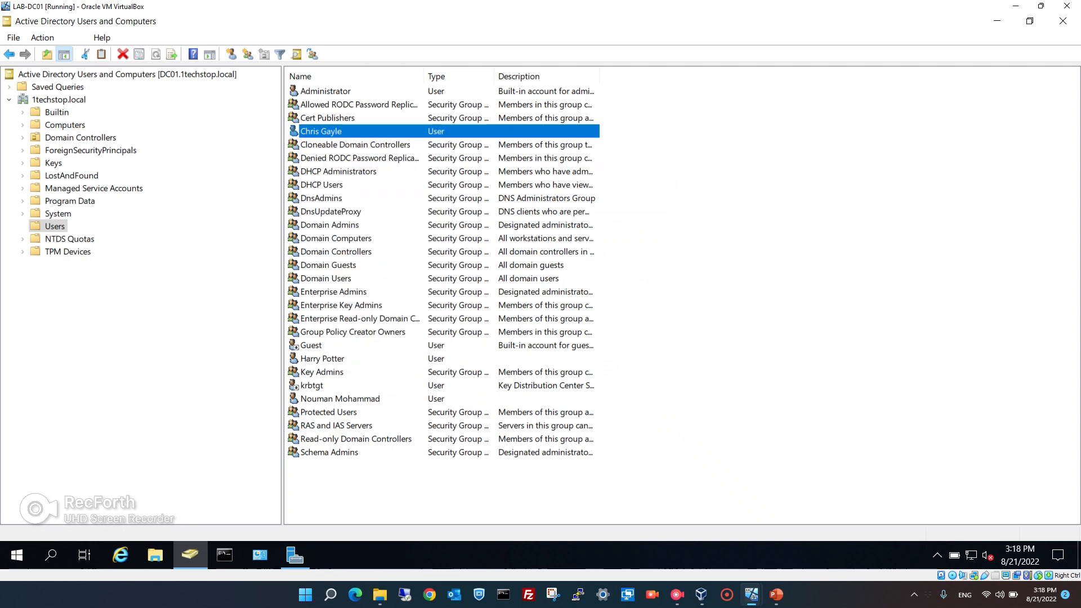
pyautogui.click(642, 175)
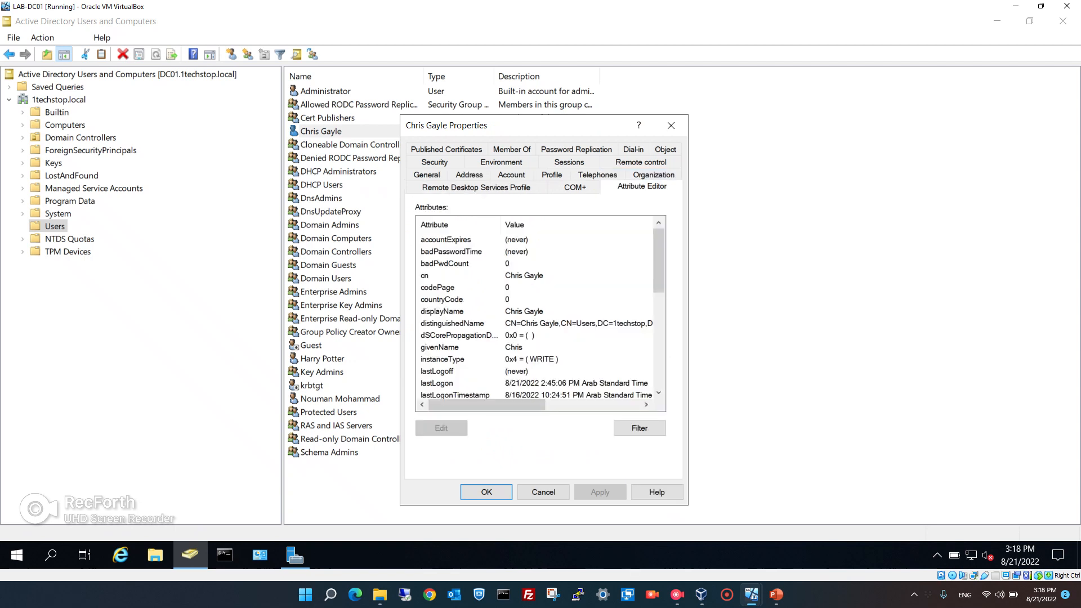
pyautogui.scroll(-2, 541, 315)
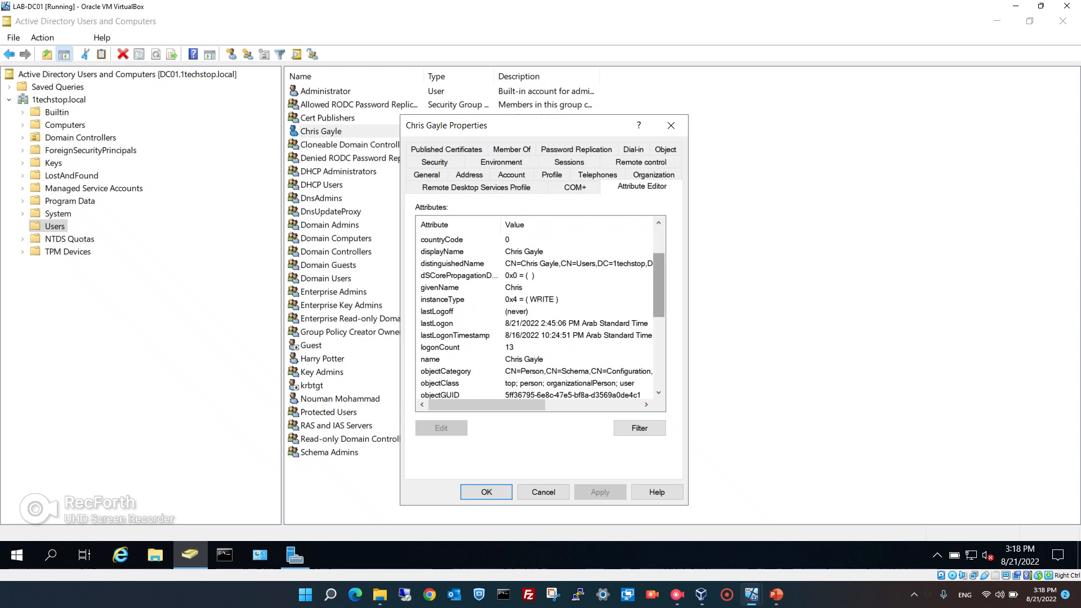
pyautogui.scroll(-5, 541, 315)
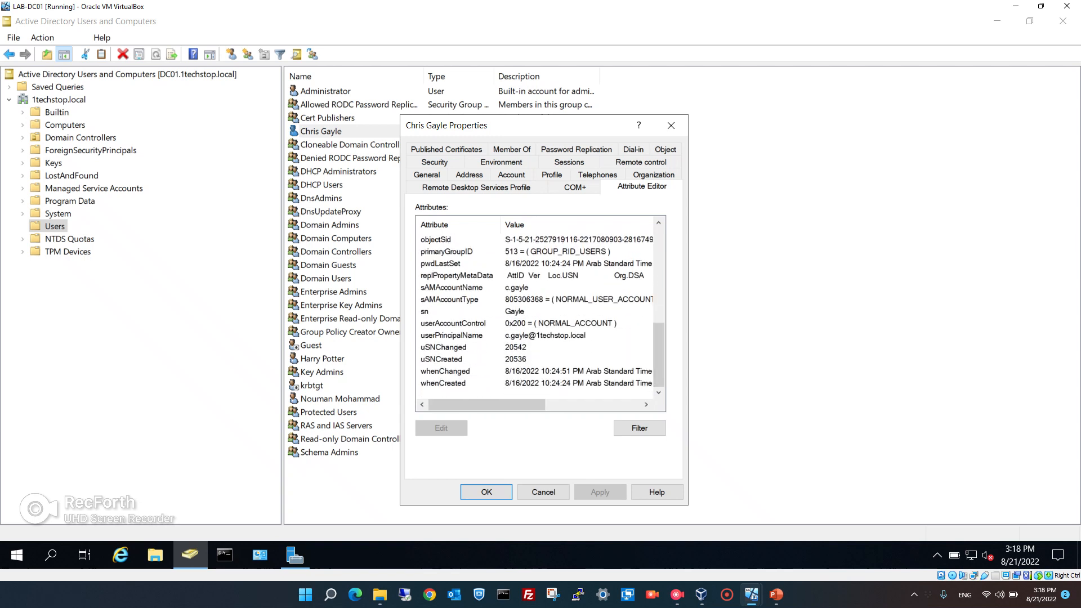
pyautogui.click(441, 264)
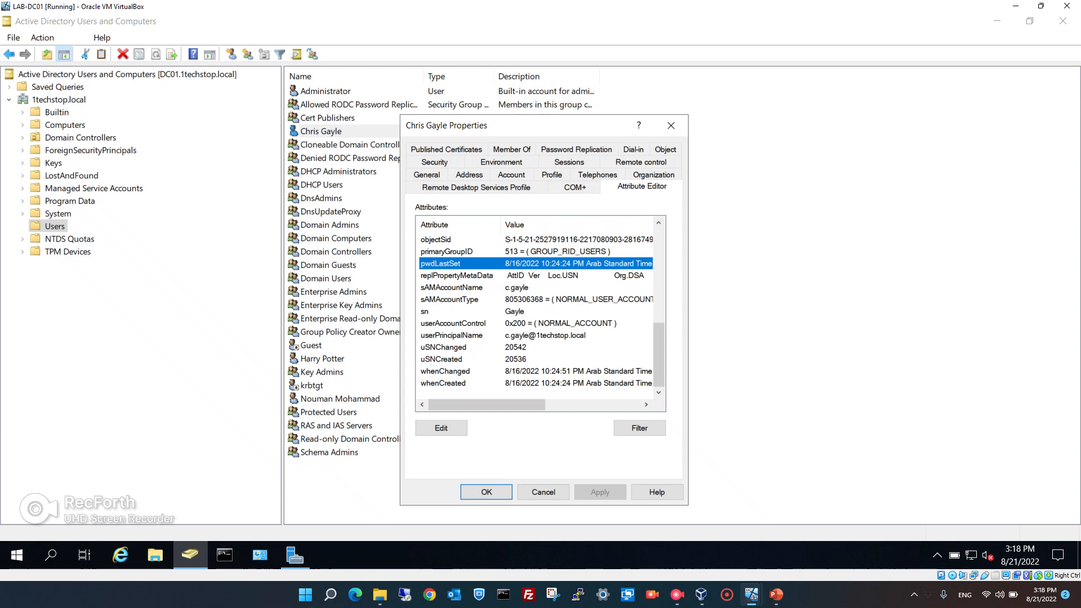
pyautogui.scroll(2, 658, 355)
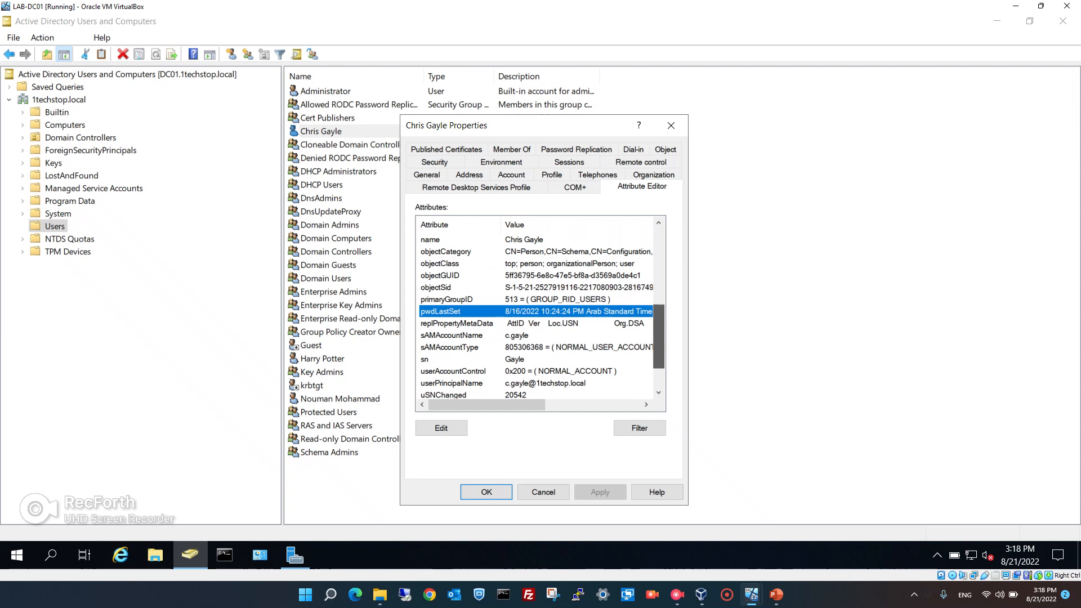
pyautogui.scroll(6, 658, 338)
pyautogui.click(670, 125)
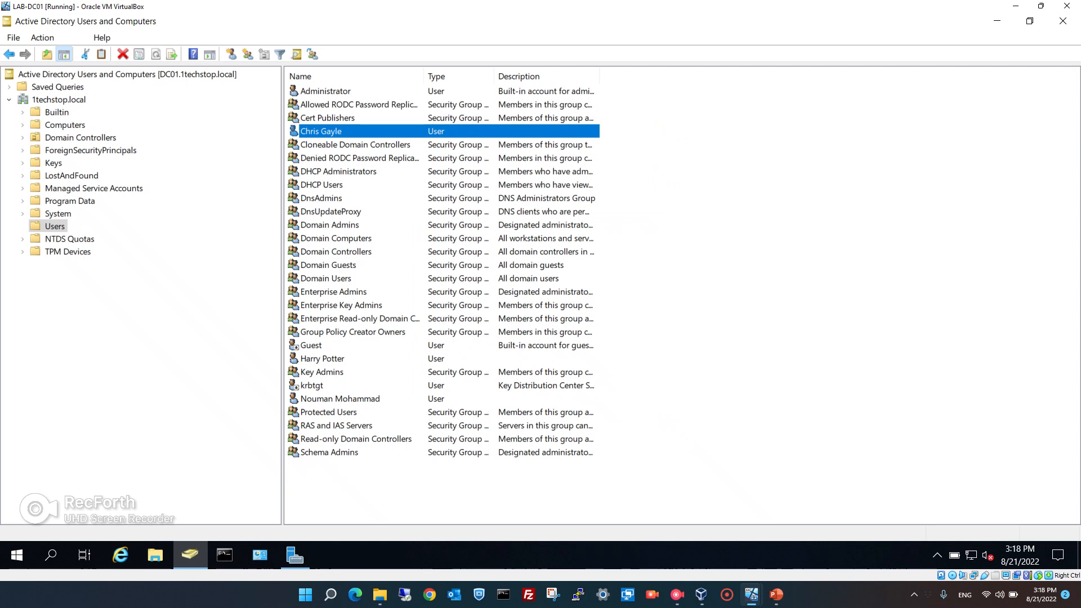
# Step: Select LAB-CLIENT01 in the Computers container and run its Manage action
pyautogui.click(65, 125)
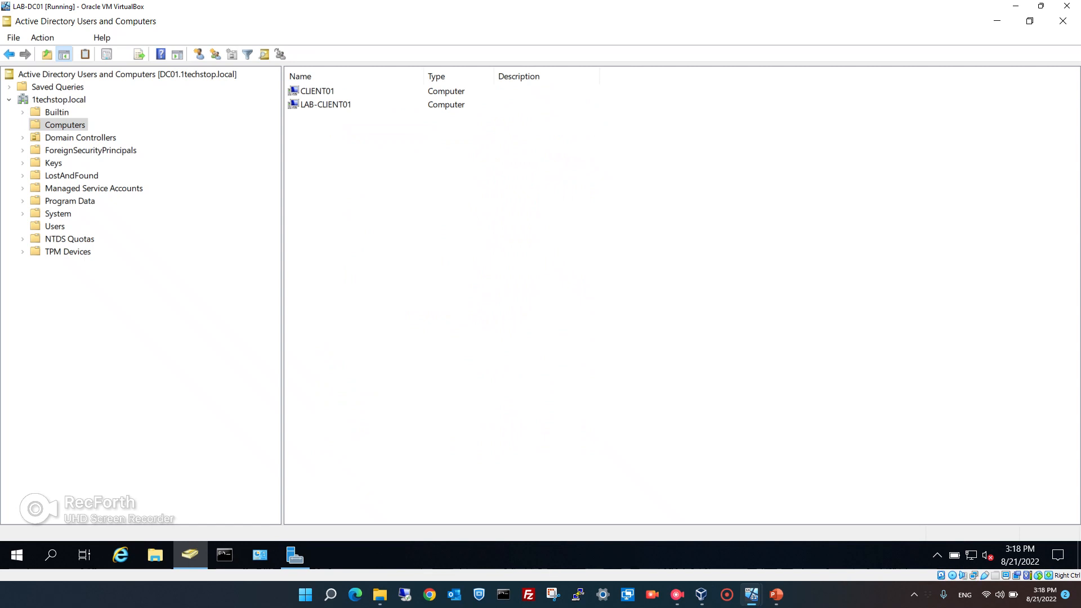
pyautogui.click(65, 125)
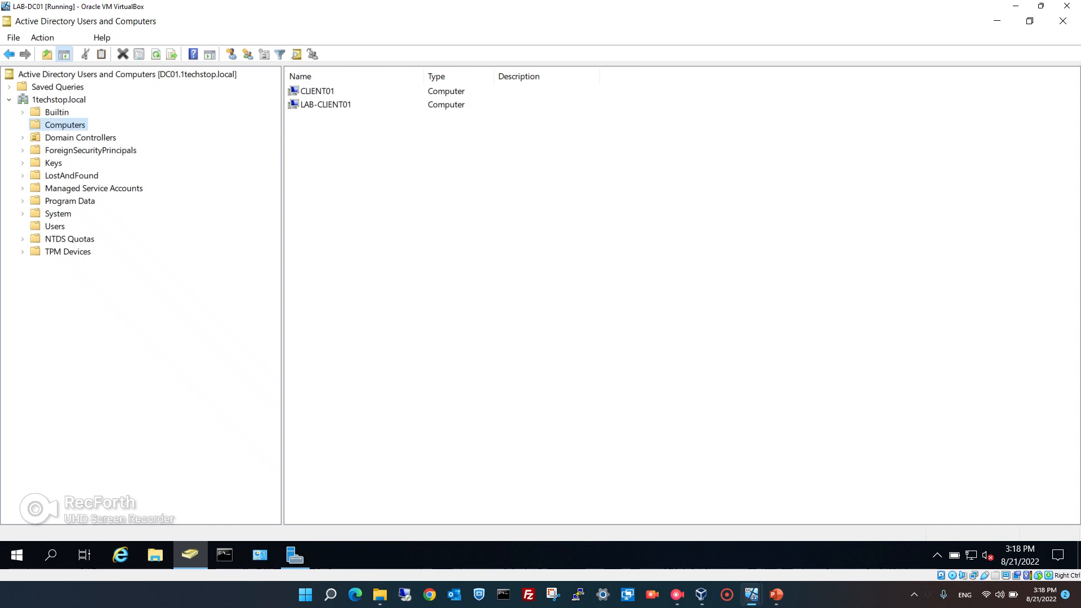
pyautogui.click(326, 104)
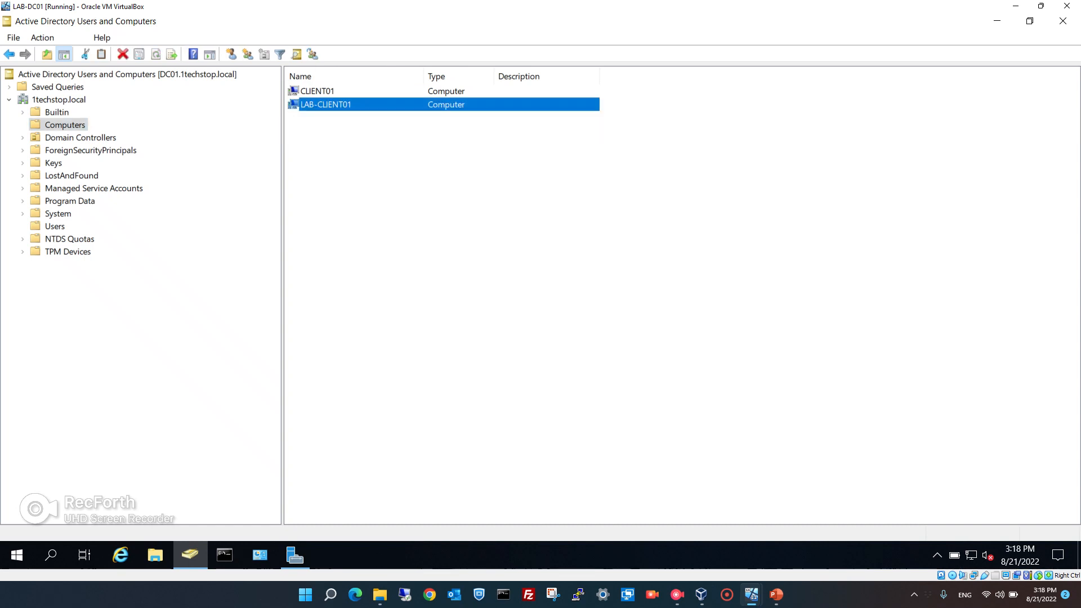
pyautogui.rightClick(325, 107)
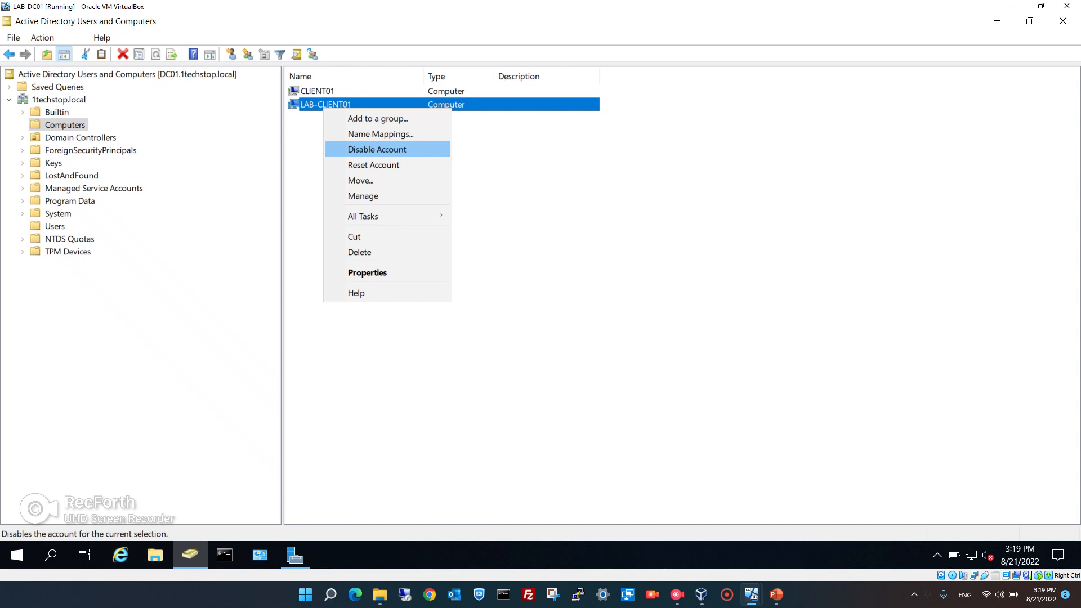
pyautogui.press('Down')
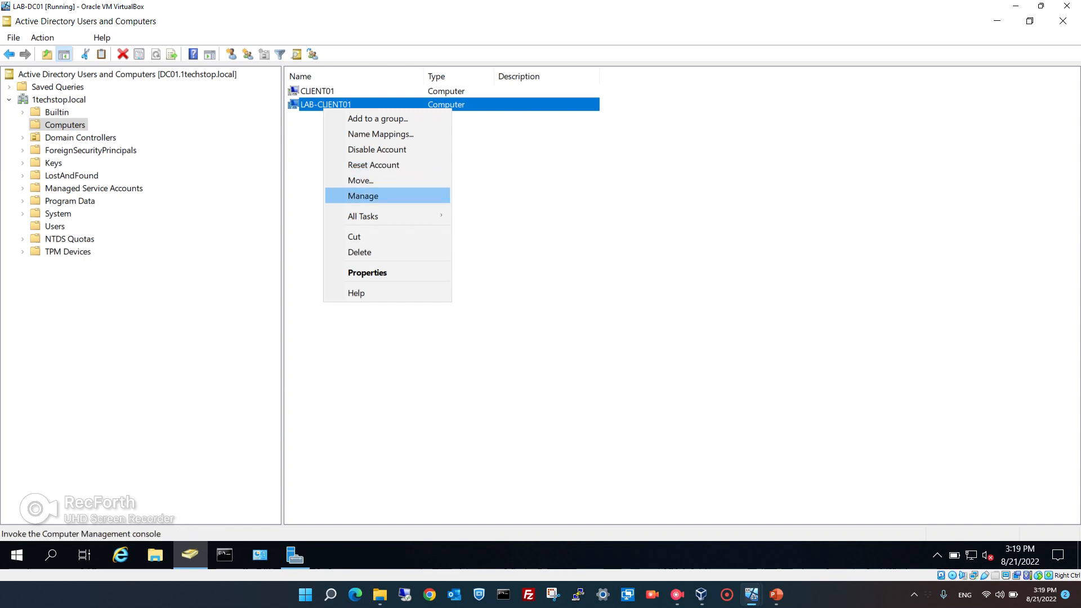
pyautogui.press('Return')
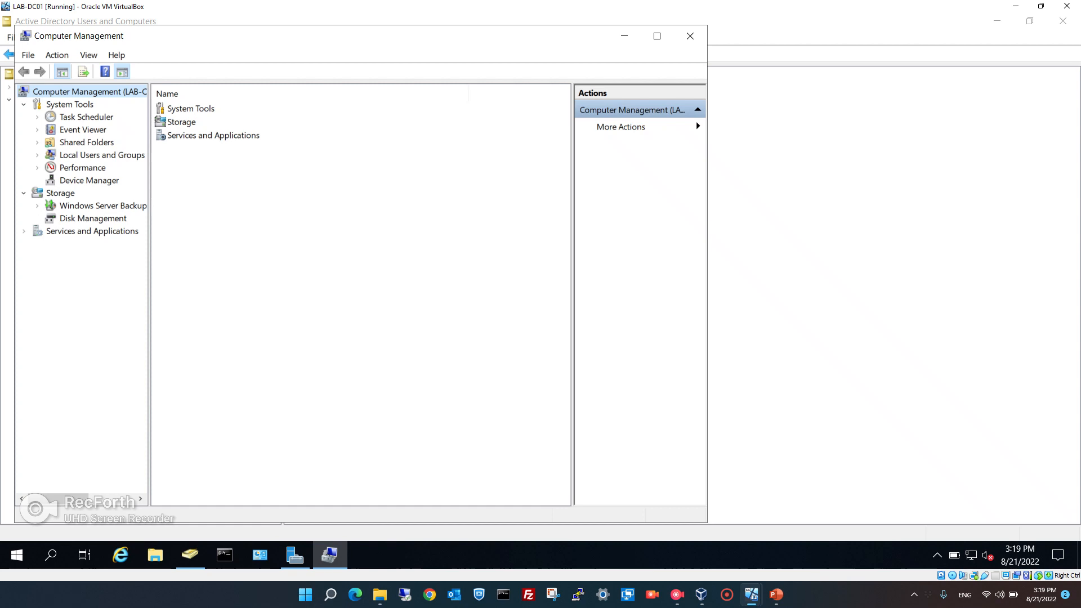
# Step: Show the local Users list under Local Users and Groups and start a new local user
pyautogui.click(102, 155)
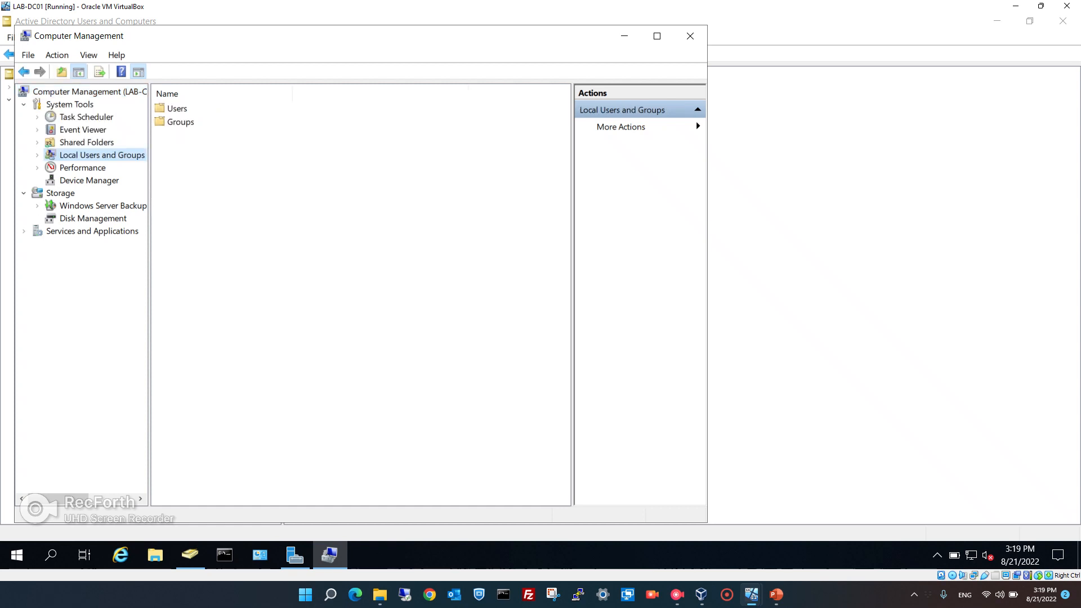
pyautogui.click(37, 156)
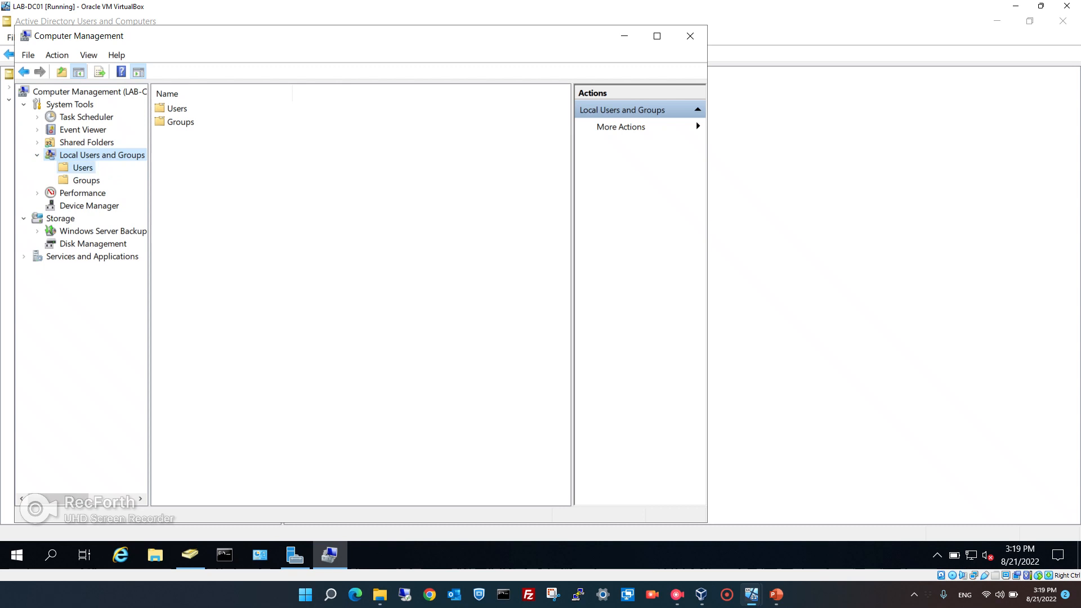
pyautogui.click(83, 168)
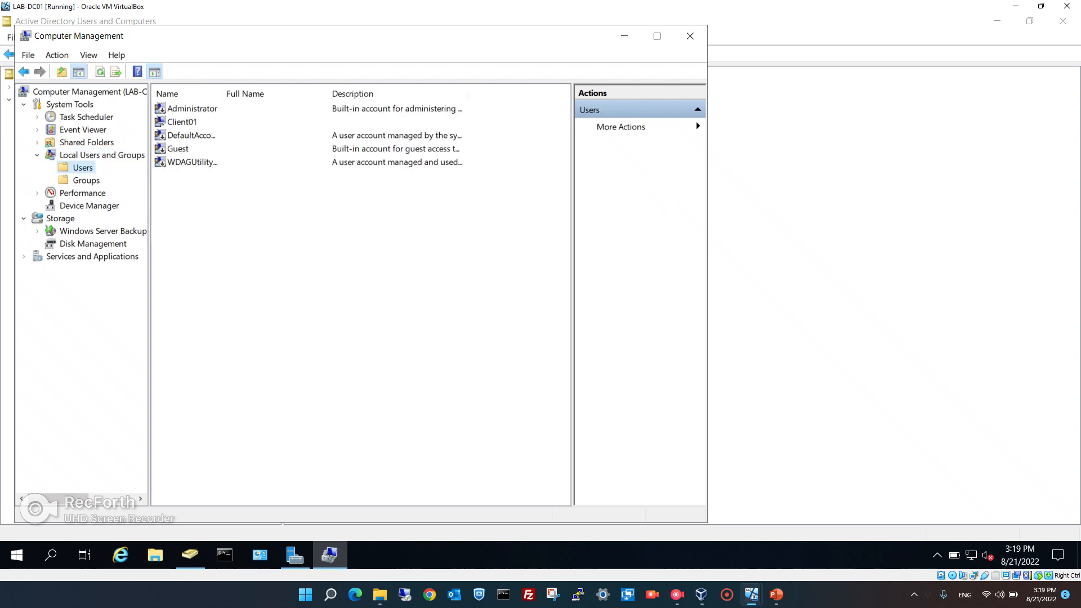
pyautogui.rightClick(227, 202)
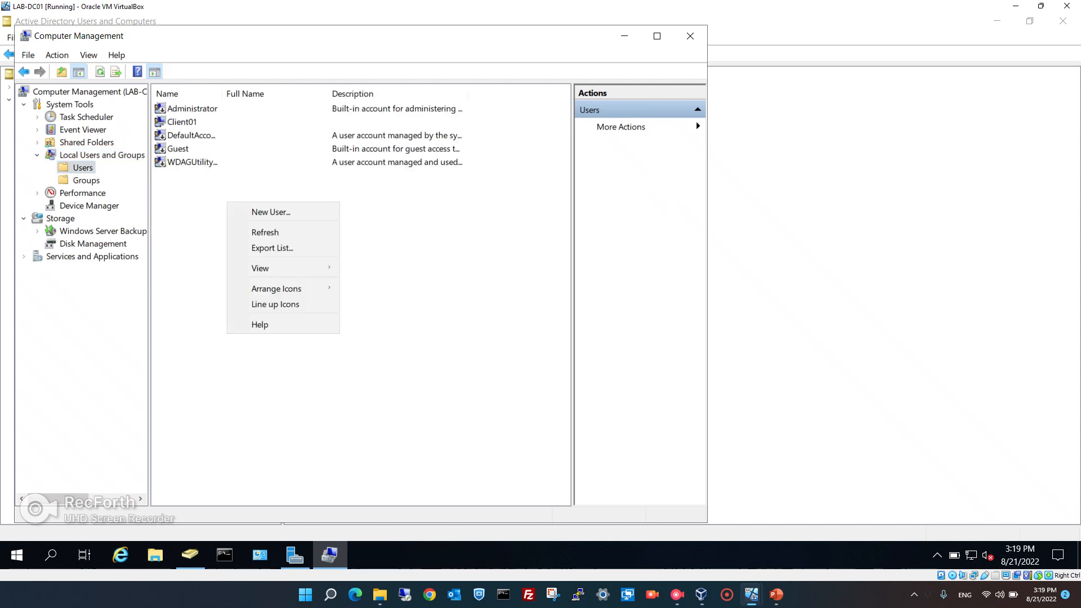
pyautogui.click(271, 212)
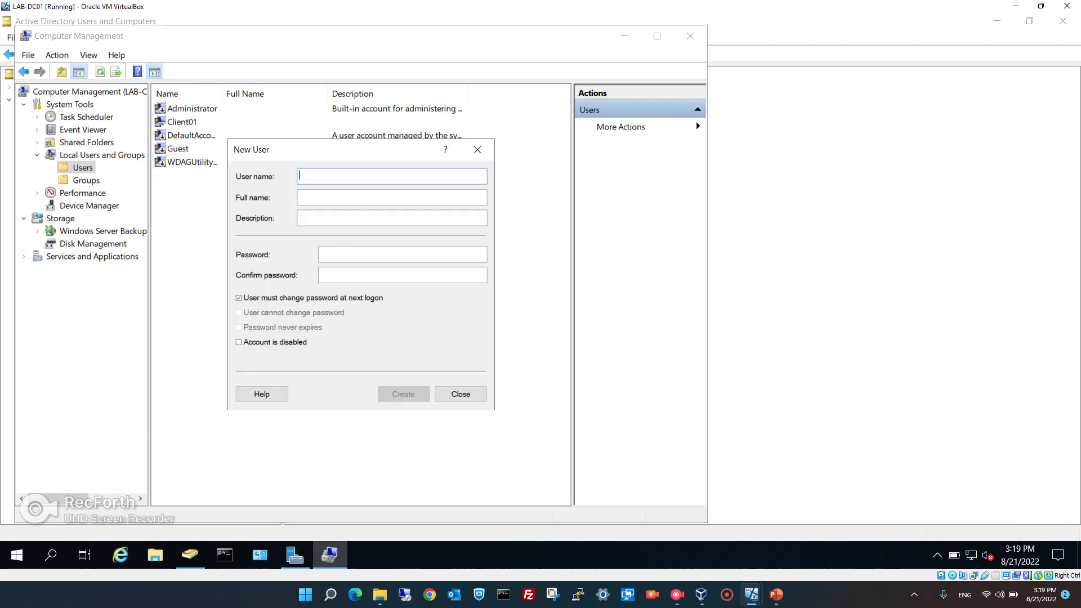
# Step: Enter user name 1techstopadmin and full name 1techstop Admin, and clear 'User must change password at next logon'
pyautogui.write('1tec')
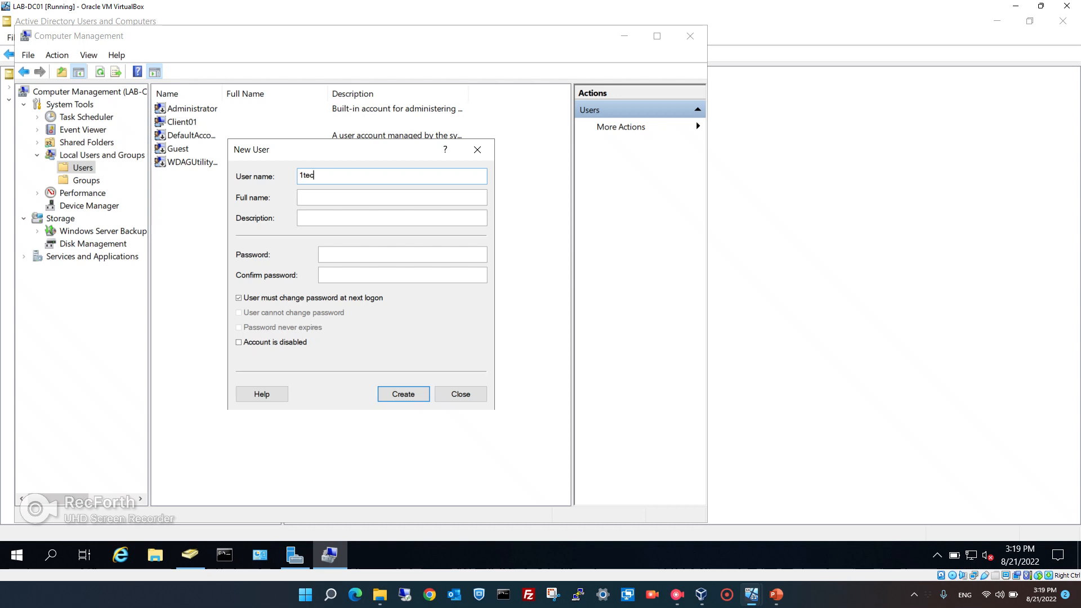
pyautogui.write('hstop')
pyautogui.write('1techs')
pyautogui.write('top Admin')
pyautogui.click(337, 175)
pyautogui.write('admin')
pyautogui.click(349, 255)
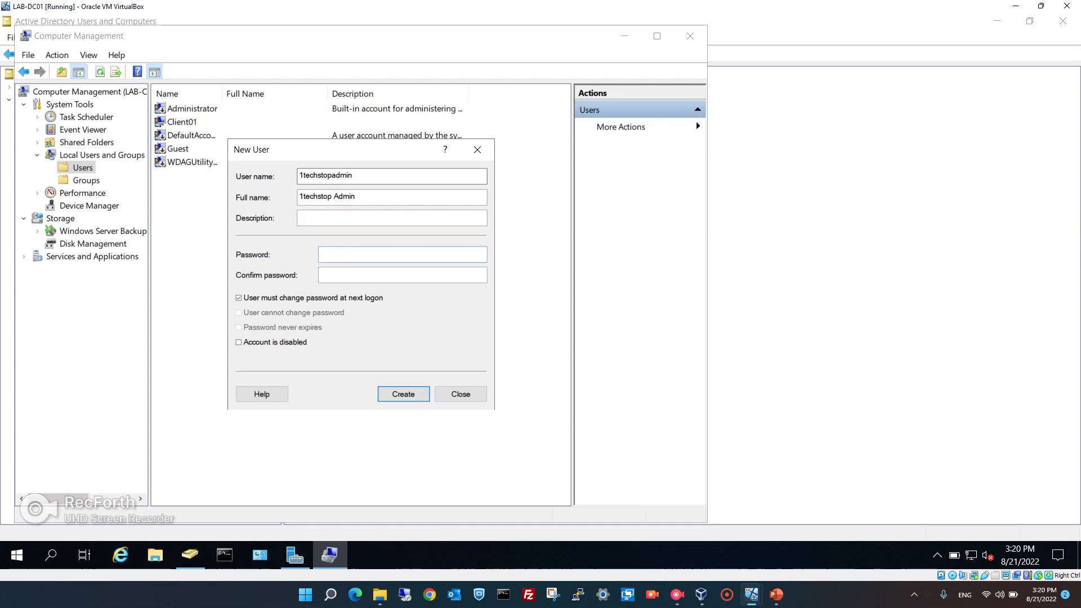
pyautogui.click(239, 298)
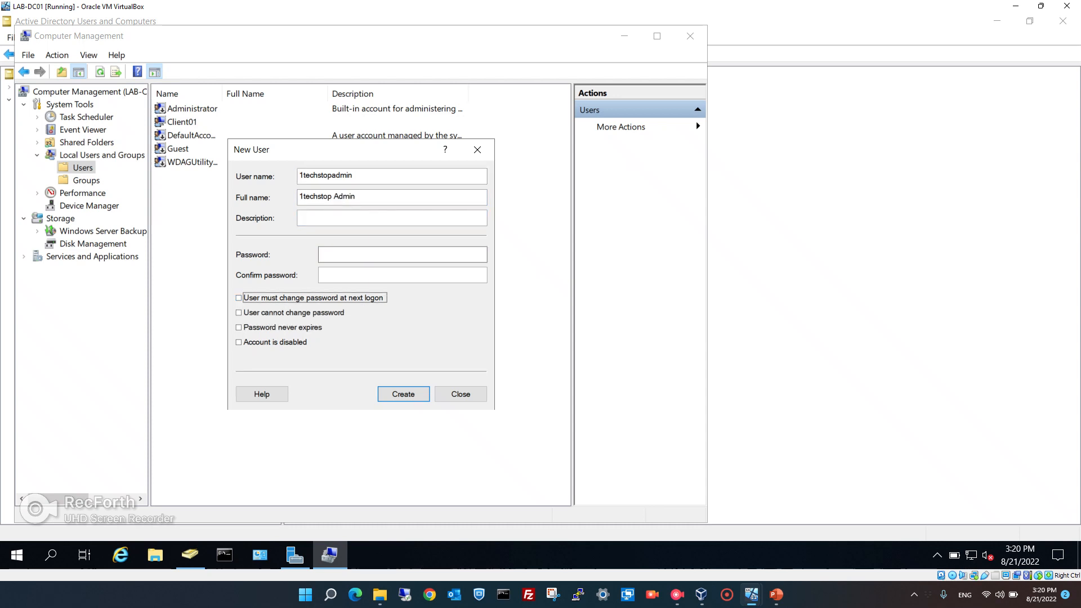
# Step: Enter and confirm the new account's password and submit the form
pyautogui.click(361, 255)
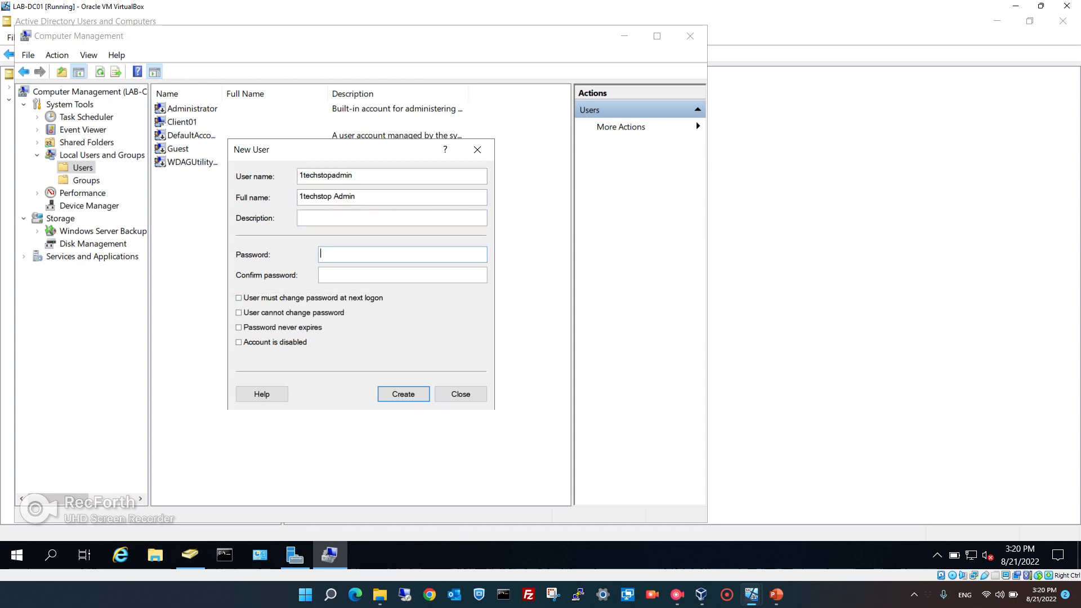
pyautogui.write('••')
pyautogui.press('BackSpace')
pyautogui.press('BackSpace')
pyautogui.write('•••••••••')
pyautogui.press('Tab')
pyautogui.write('•••••••••')
pyautogui.press('Return')
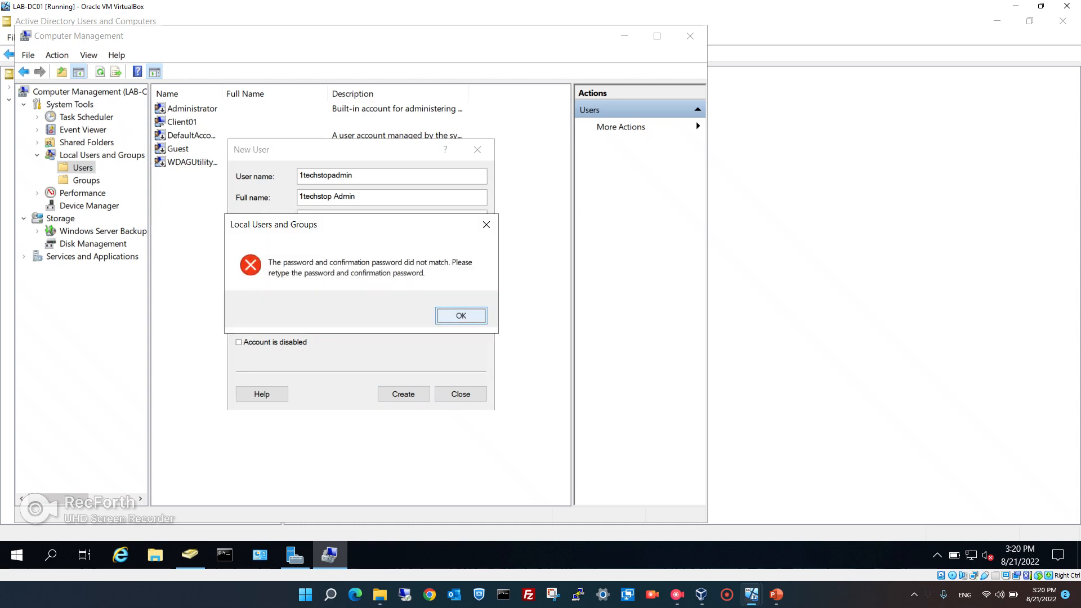
# Step: Dismiss the password mismatch error, re-enter a matching password, create the account and close the form
pyautogui.press('Return')
pyautogui.write('•')
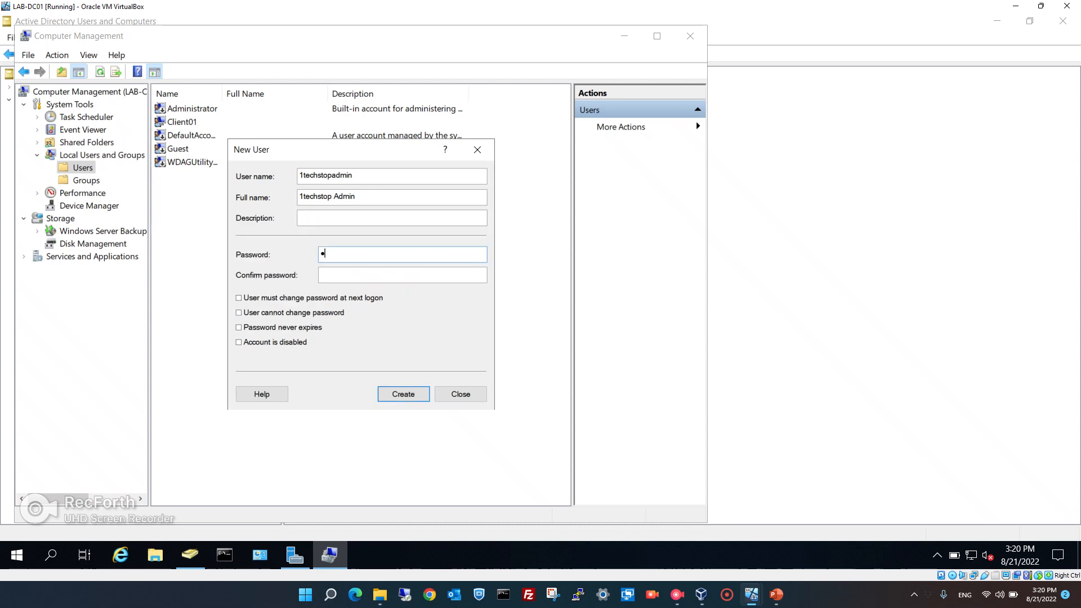
pyautogui.write('•••')
pyautogui.press('BackSpace')
pyautogui.press('BackSpace')
pyautogui.press('BackSpace')
pyautogui.press('BackSpace')
pyautogui.write('•••••••••')
pyautogui.press('Tab')
pyautogui.write('•••••••••')
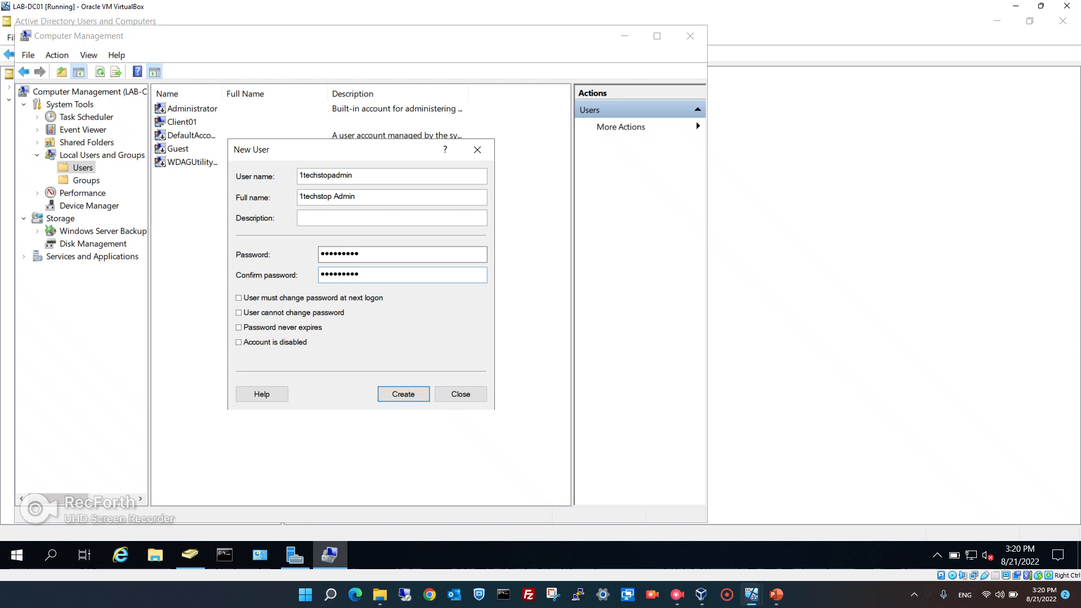
pyautogui.click(403, 394)
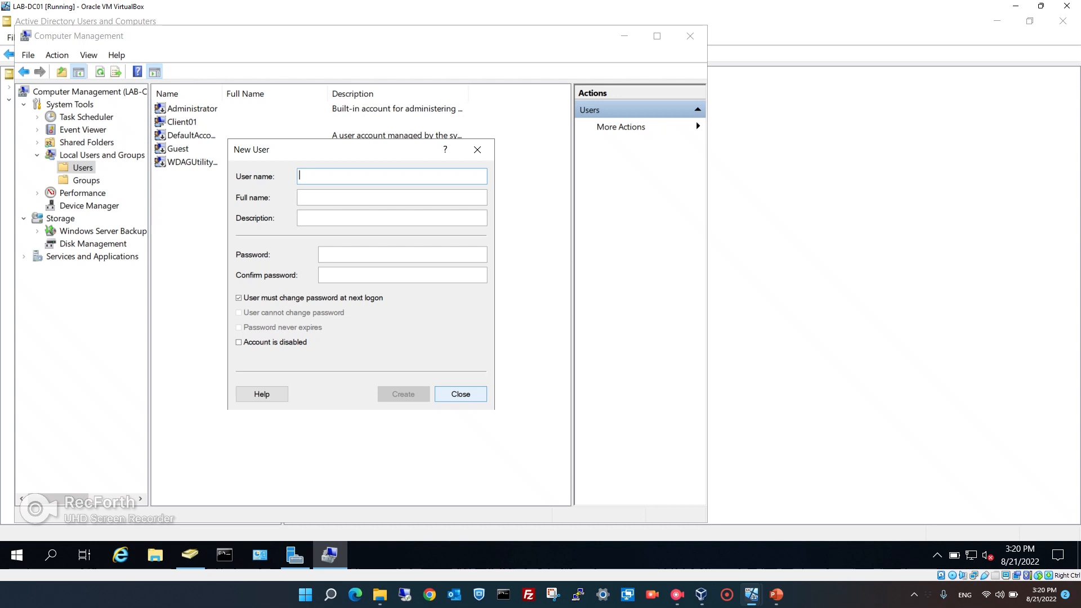
pyautogui.click(461, 394)
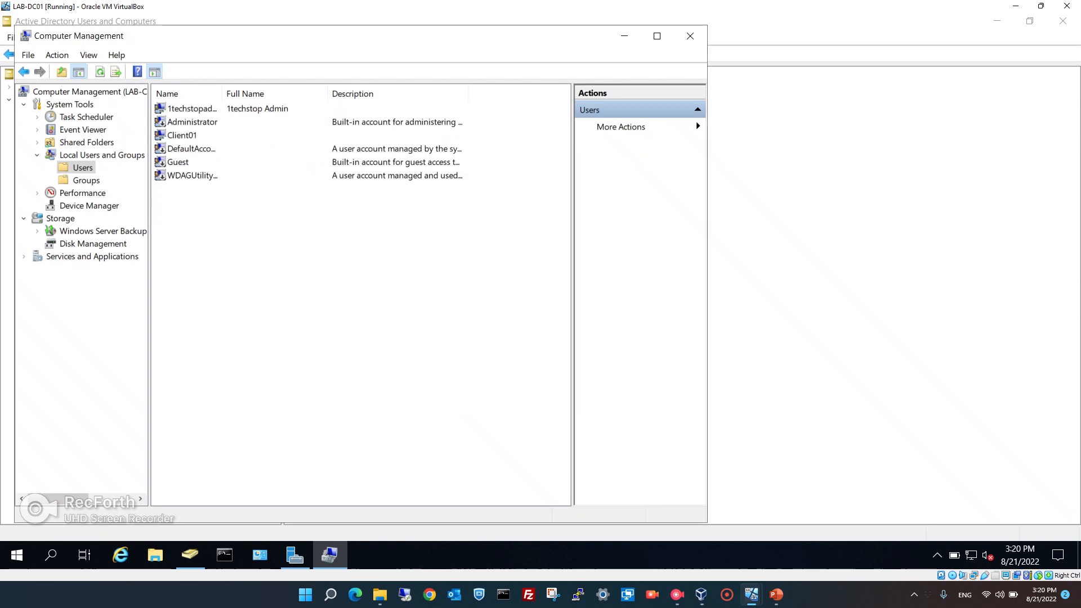
# Step: Browse the local Groups, Performance, Device Manager and Disk Management views, then close Computer Management
pyautogui.click(192, 109)
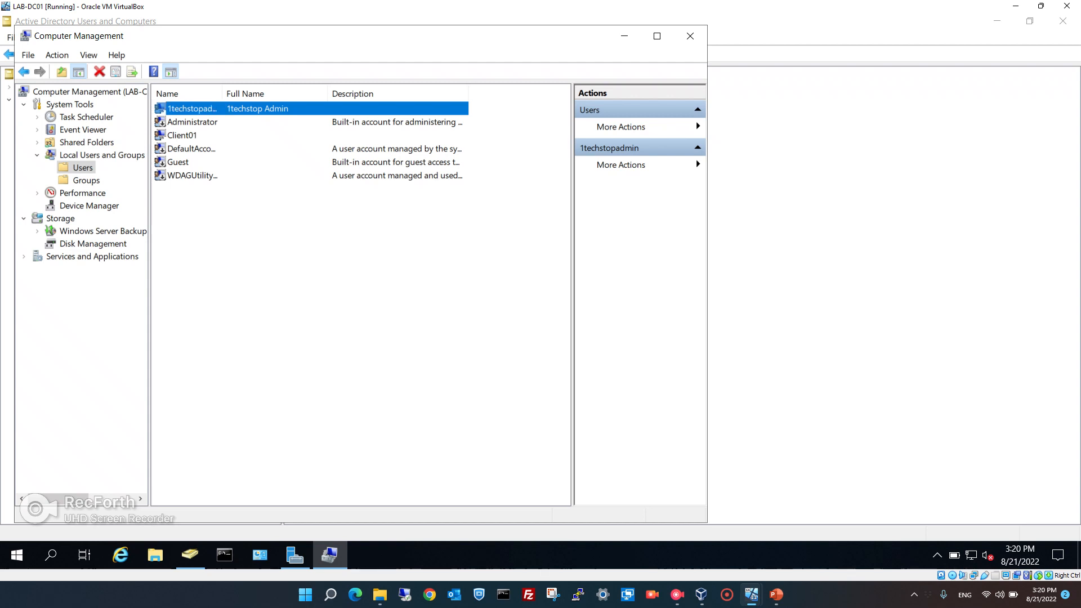
pyautogui.click(86, 181)
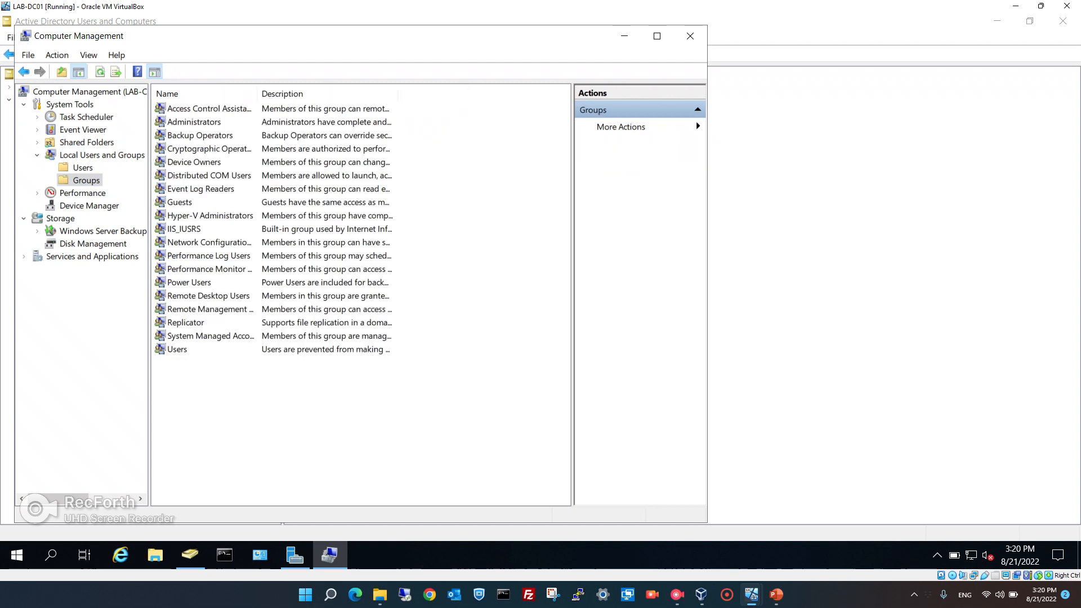
pyautogui.click(82, 193)
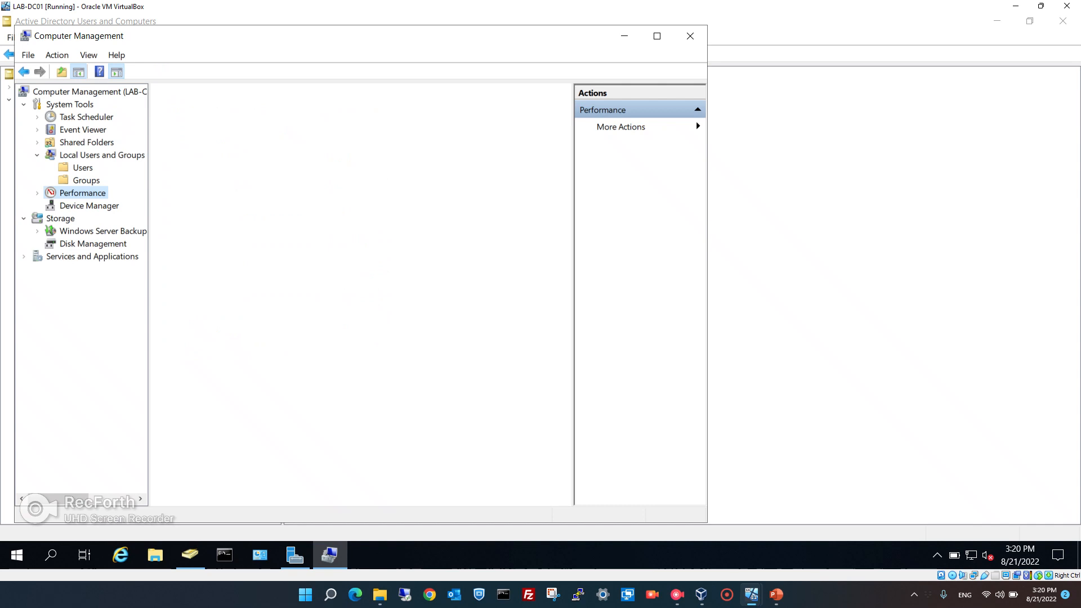
pyautogui.click(89, 206)
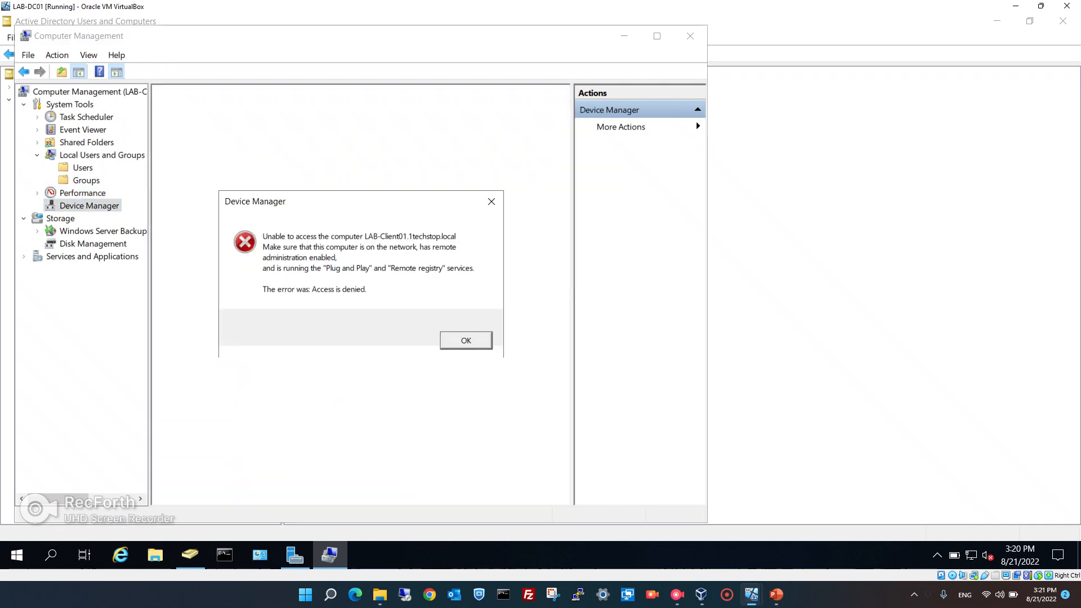
pyautogui.press('Return')
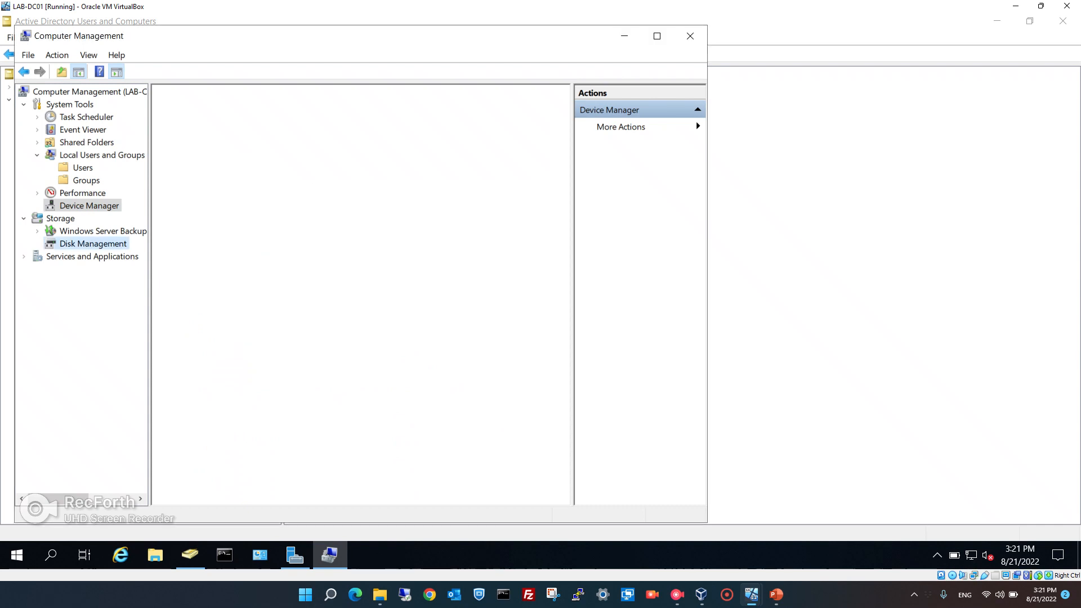
pyautogui.click(93, 244)
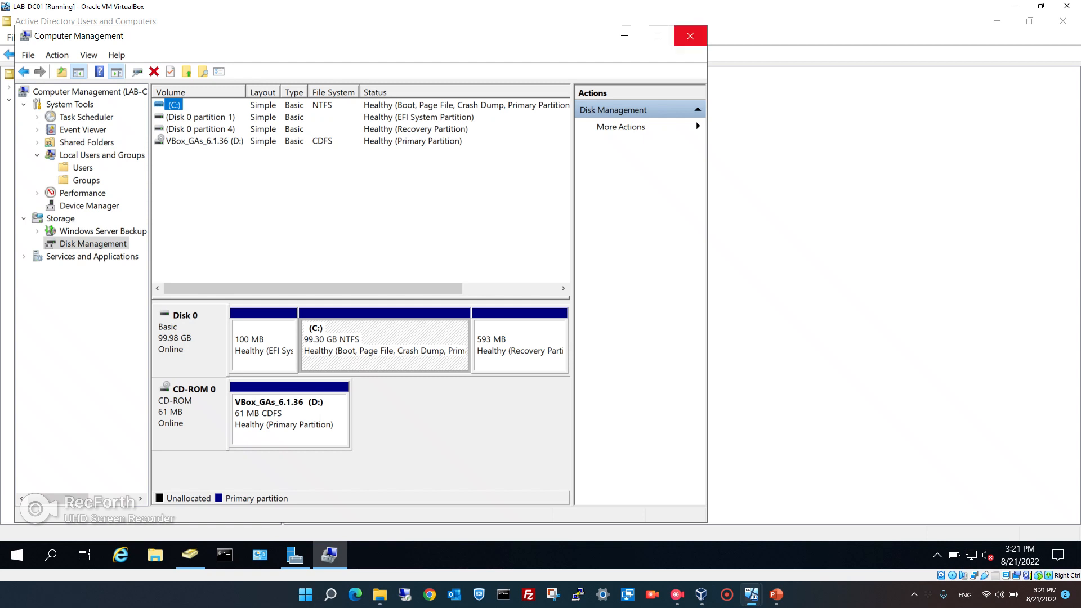
pyautogui.click(690, 36)
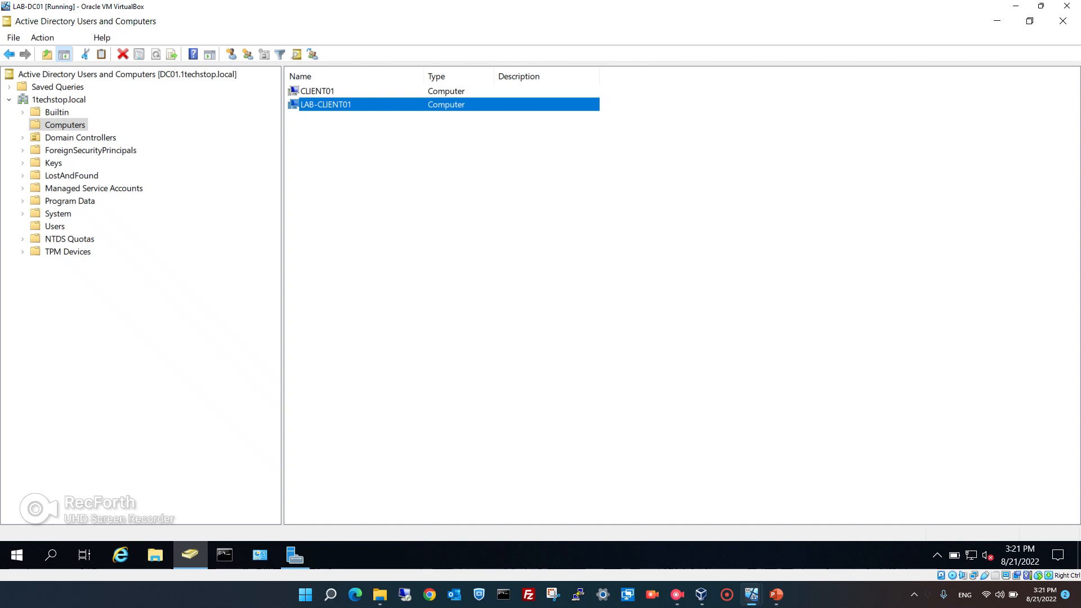
# Step: From the 1techstop.local domain's context menu, choose New > Organizational Unit
pyautogui.click(914, 595)
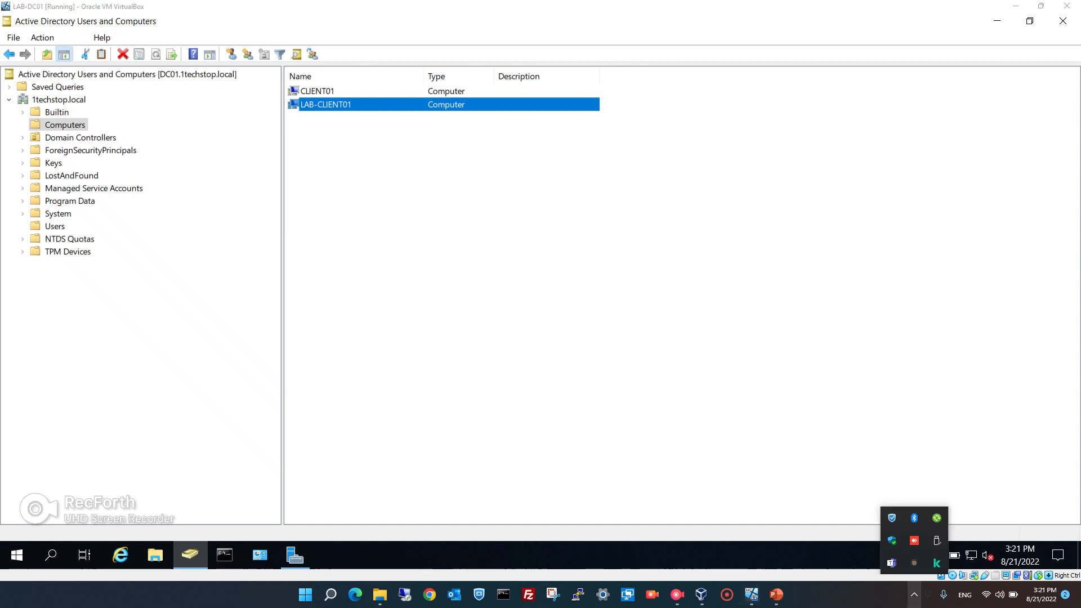
pyautogui.click(914, 563)
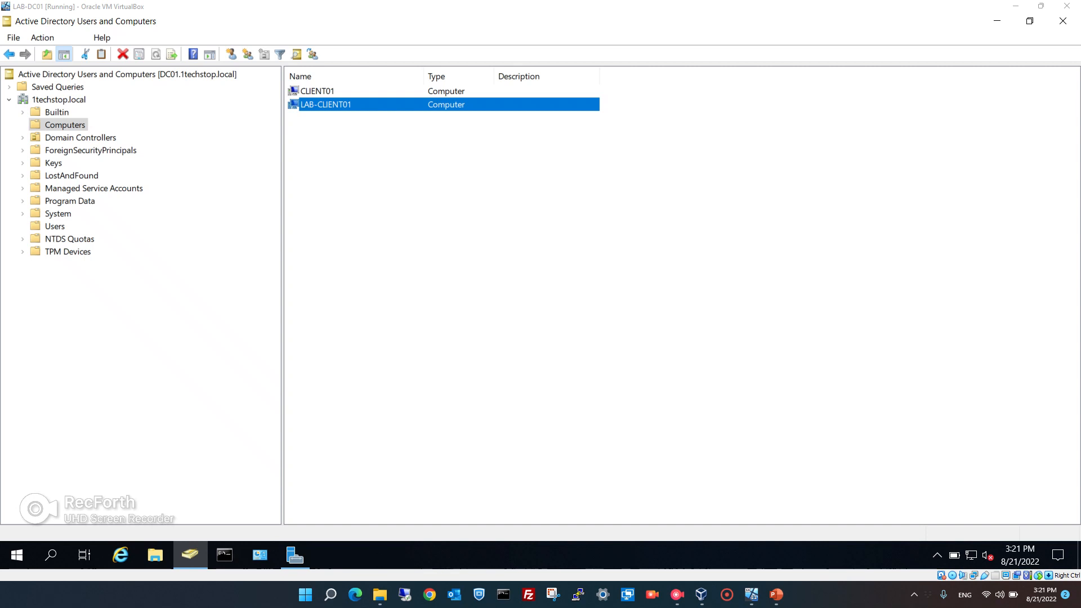
pyautogui.rightClick(60, 99)
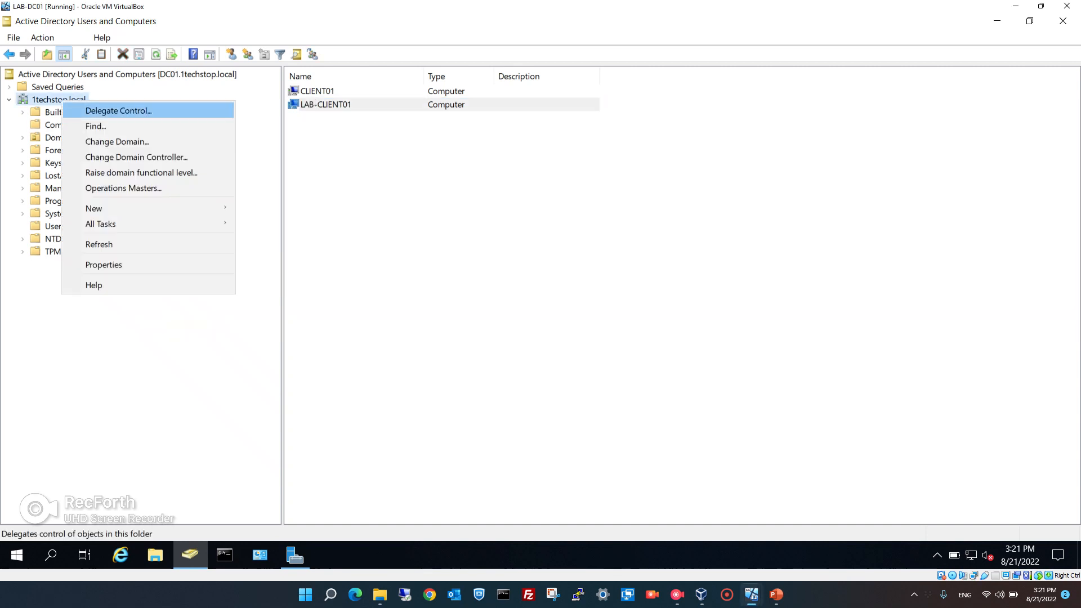
pyautogui.moveTo(113, 208)
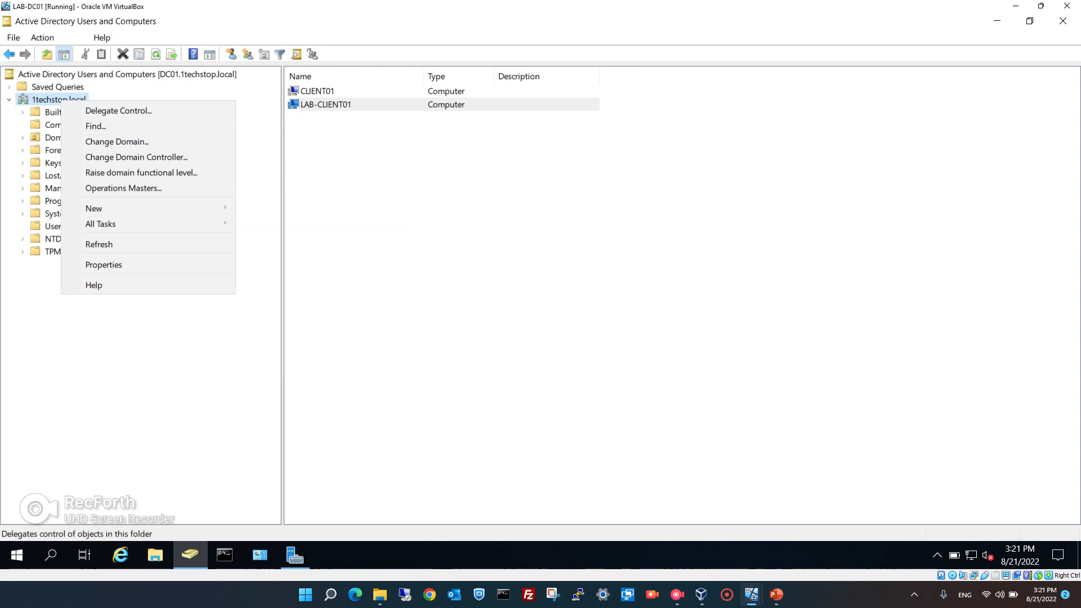
pyautogui.rightClick(51, 99)
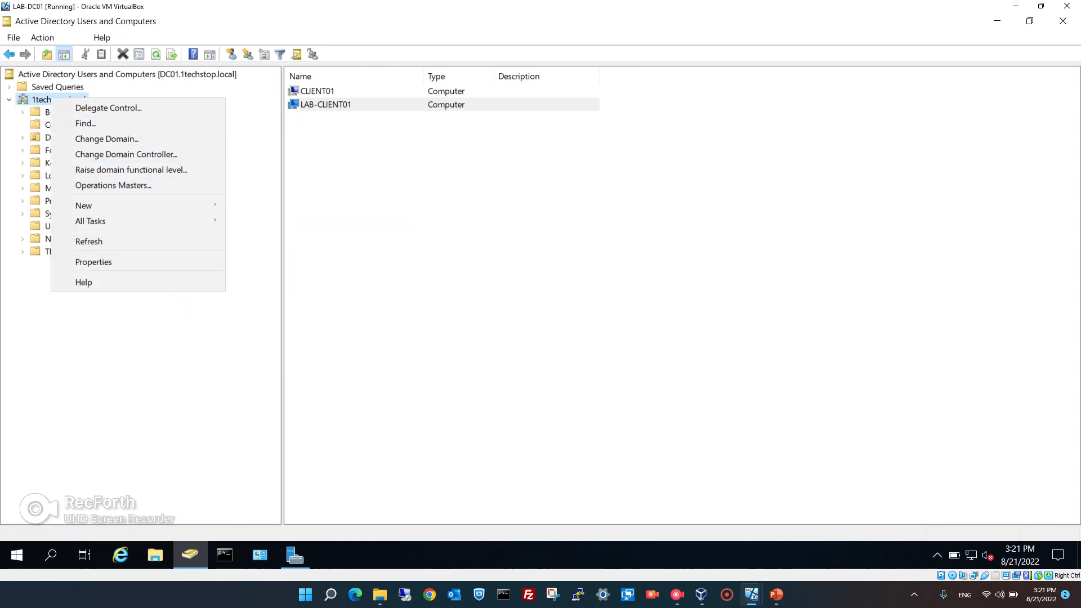
pyautogui.moveTo(112, 205)
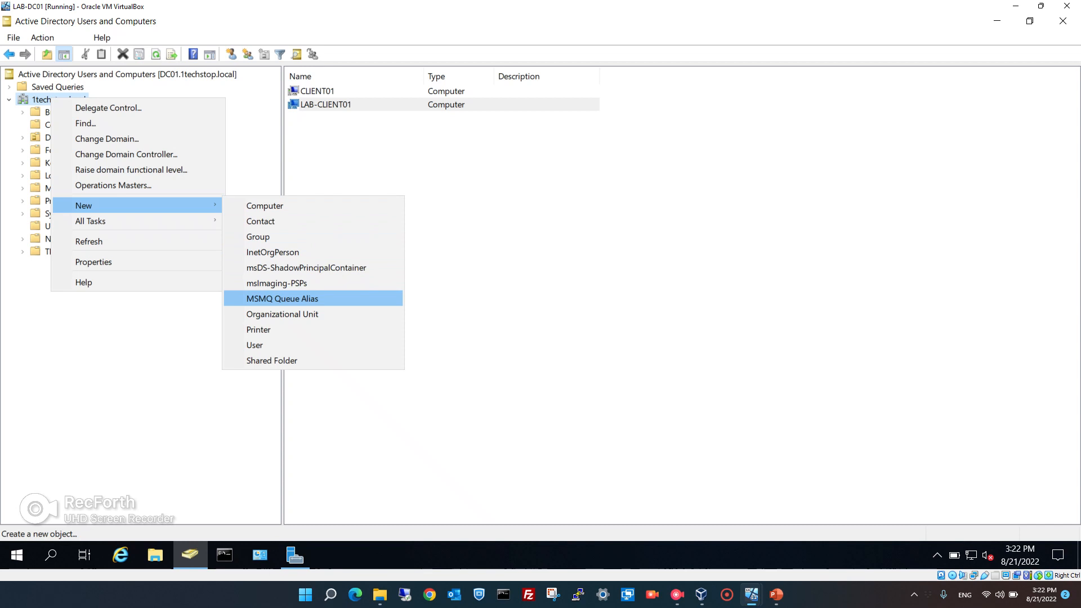
pyautogui.click(282, 313)
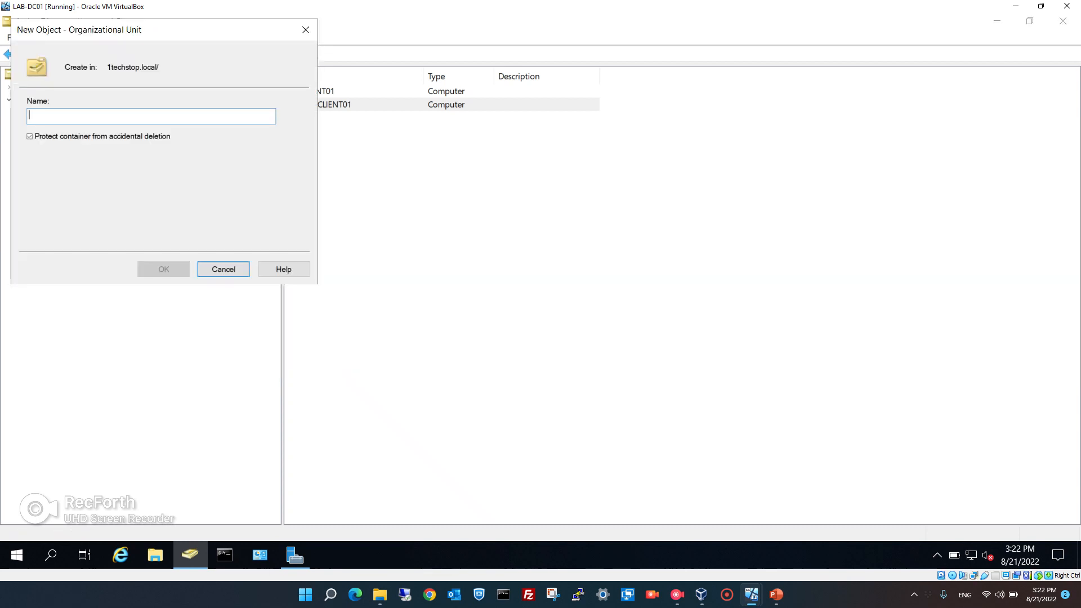
# Step: Name the new OU 1techstop, keep accidental-deletion protection on, and create it
pyautogui.write('1techstop')
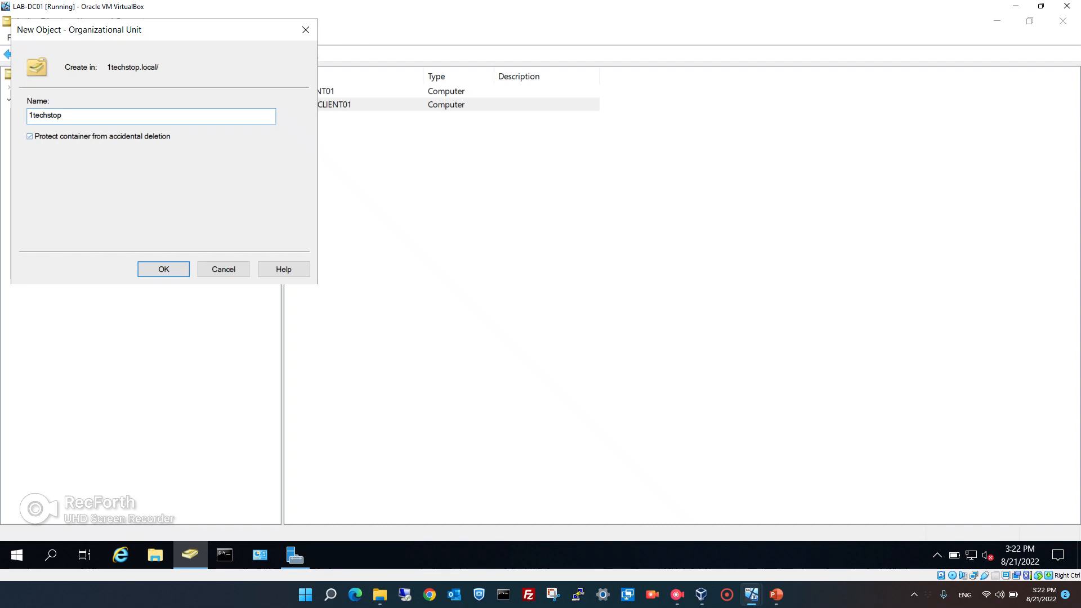
pyautogui.click(30, 136)
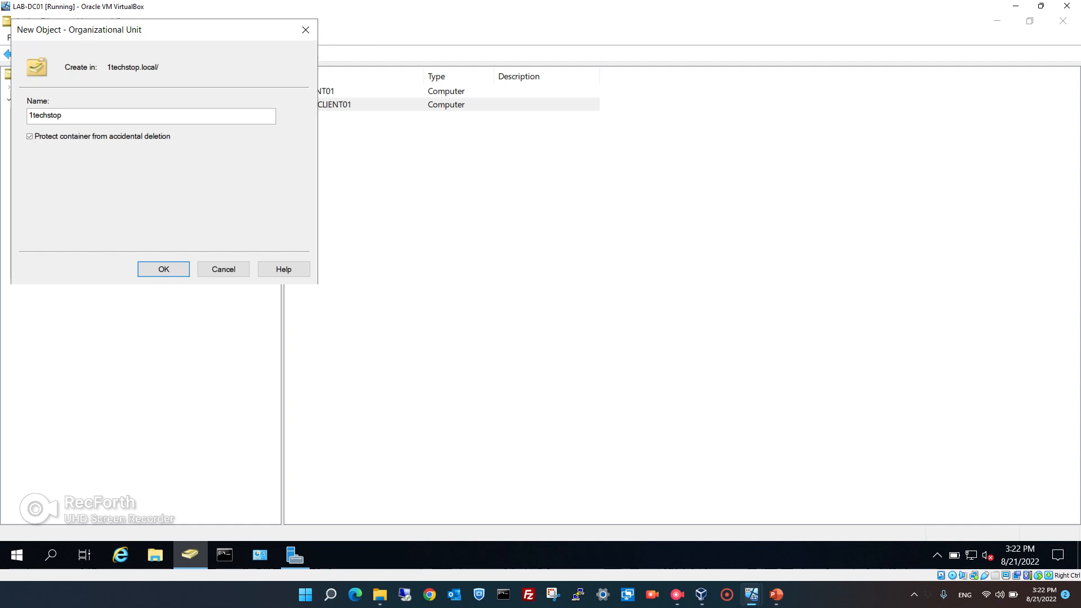
pyautogui.click(163, 269)
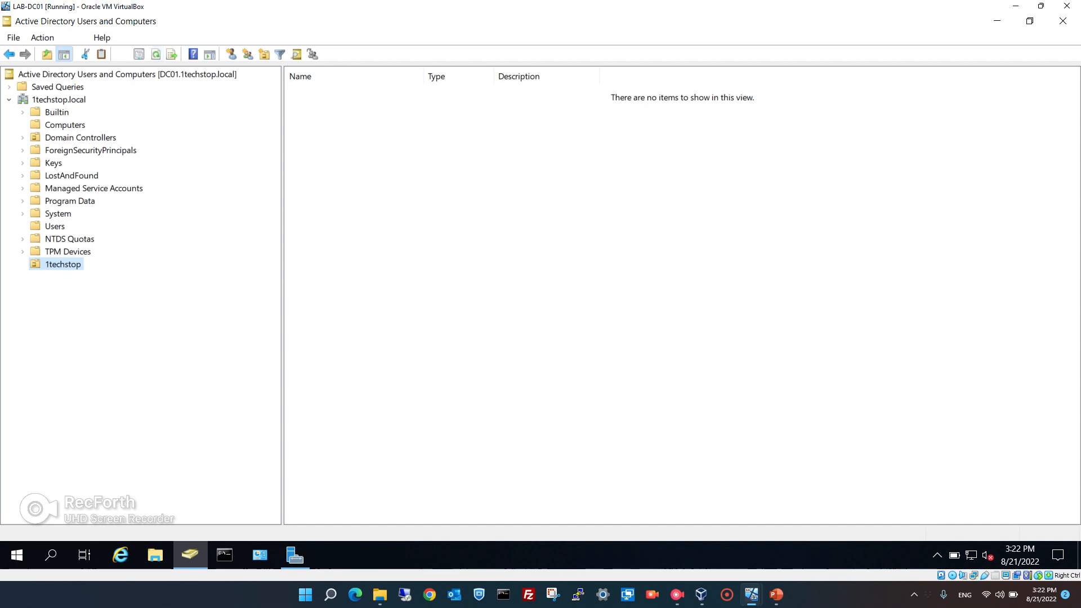
# Step: Create an organizational unit named IT Department inside the 1techstop OU
pyautogui.rightClick(65, 264)
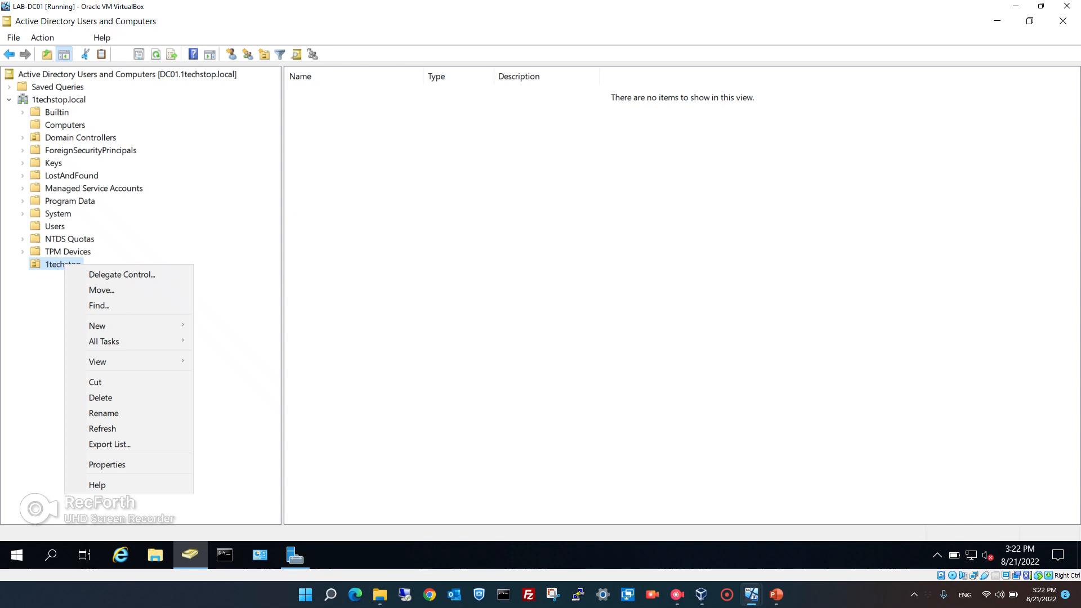
pyautogui.moveTo(113, 326)
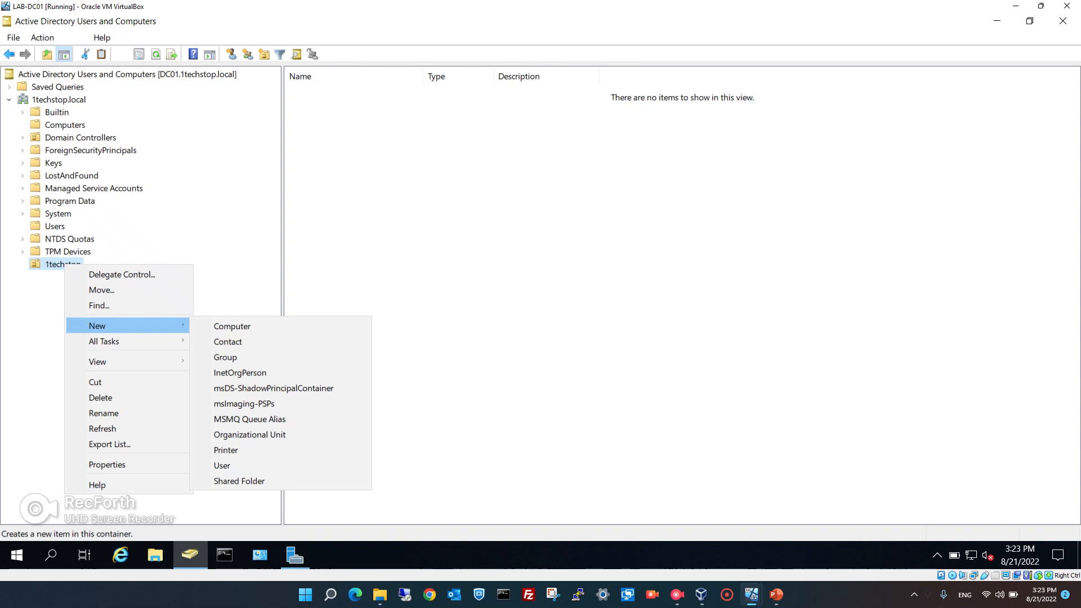
pyautogui.click(249, 435)
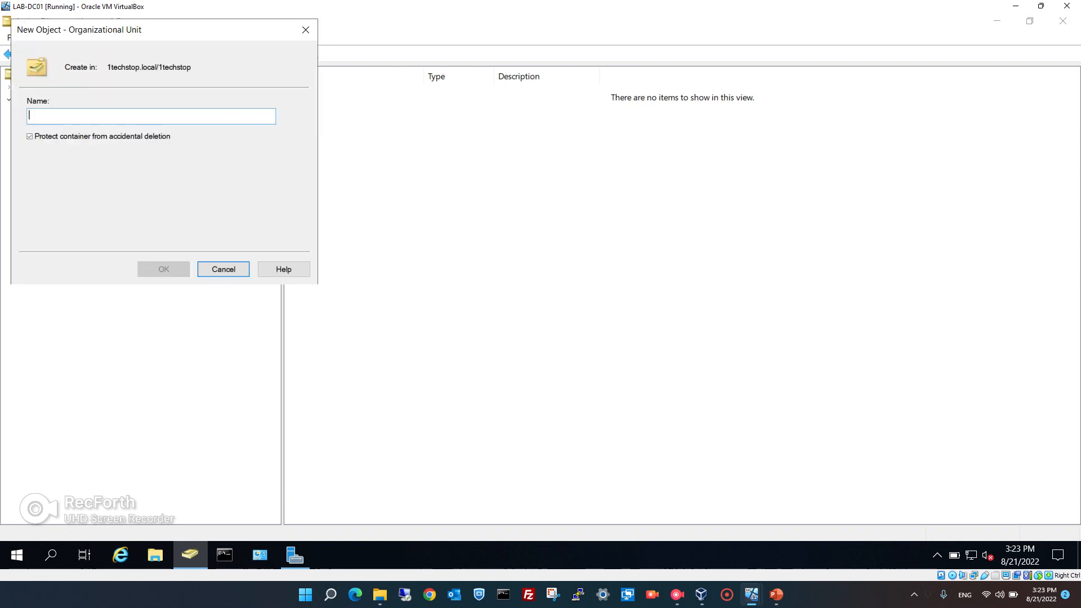
pyautogui.write('IT Department')
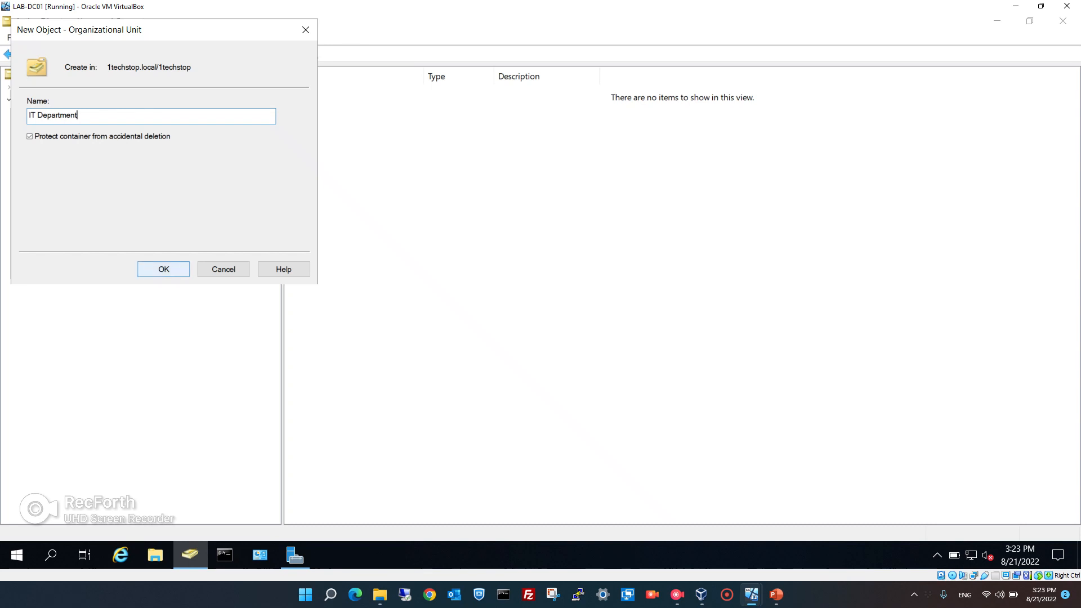
pyautogui.press('Return')
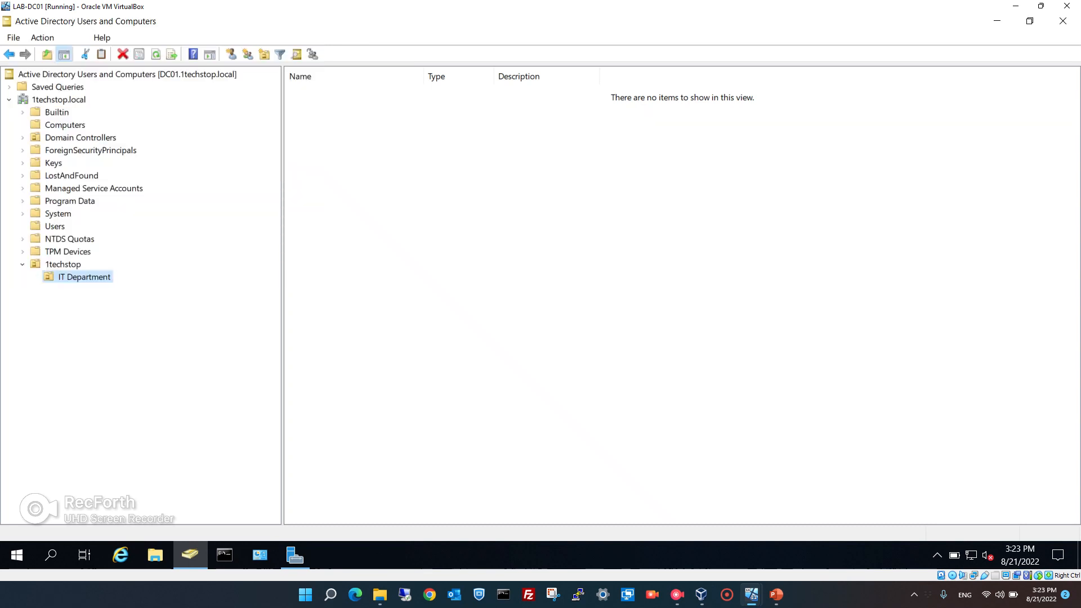
# Step: Expand 1techstop and add a second organizational unit named Finance inside it
pyautogui.click(23, 264)
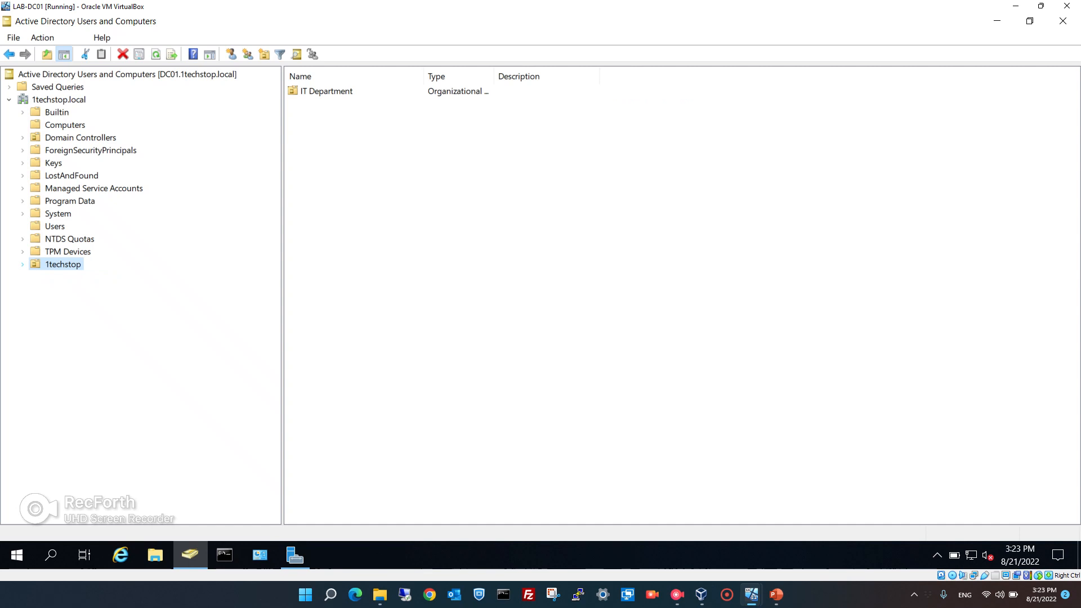
pyautogui.click(22, 265)
pyautogui.rightClick(66, 265)
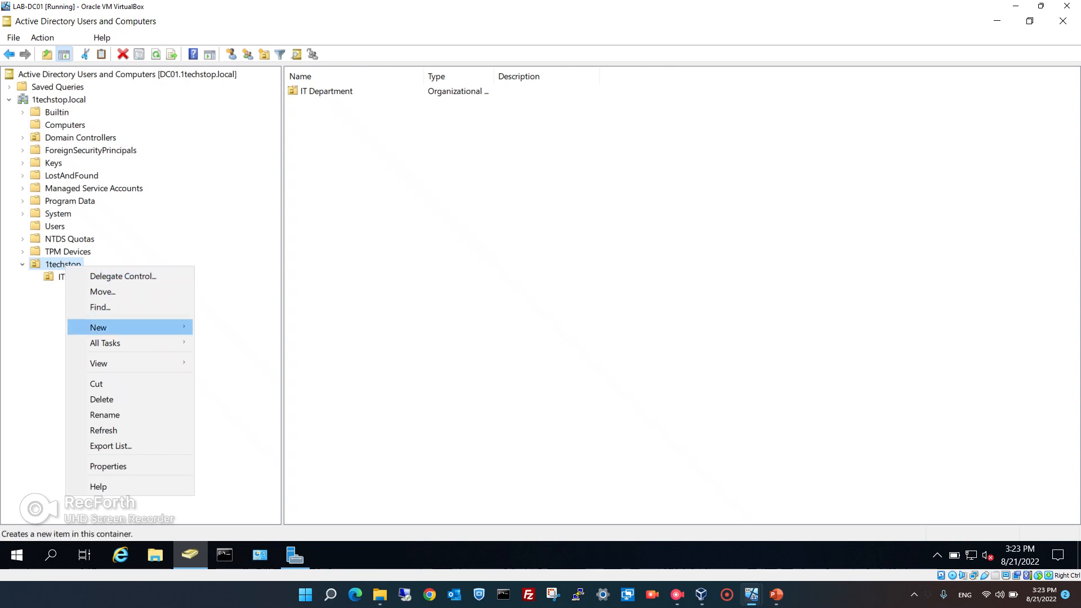
pyautogui.moveTo(112, 327)
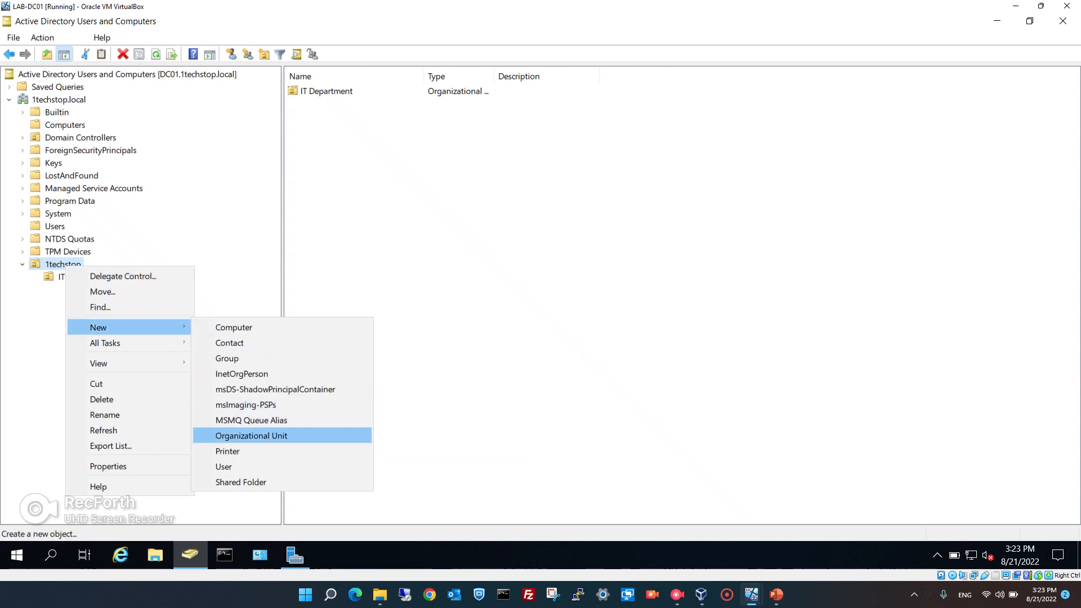
pyautogui.click(251, 436)
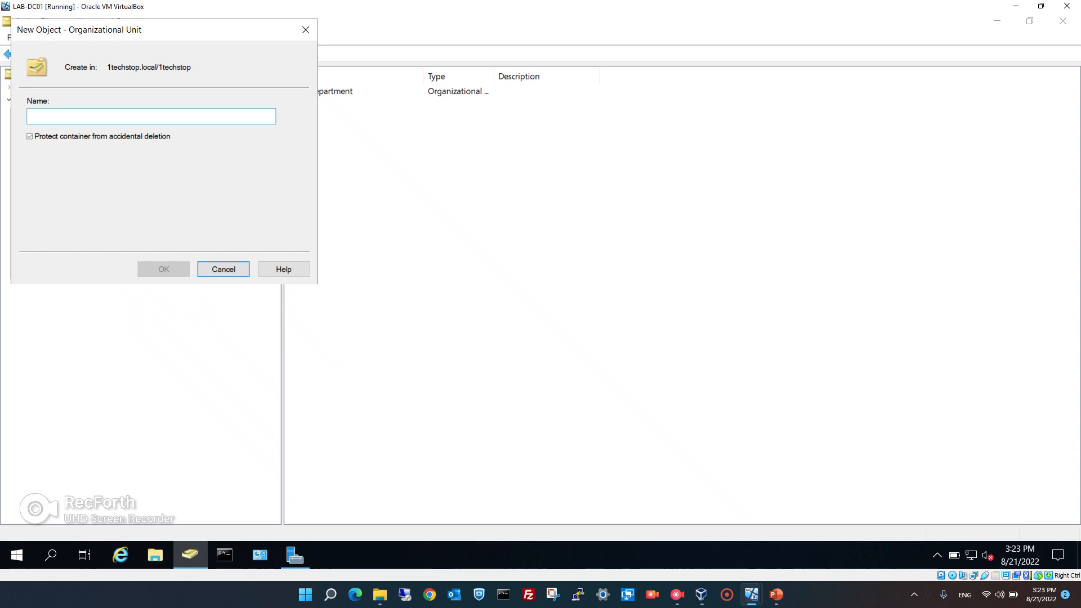
pyautogui.write('Finance')
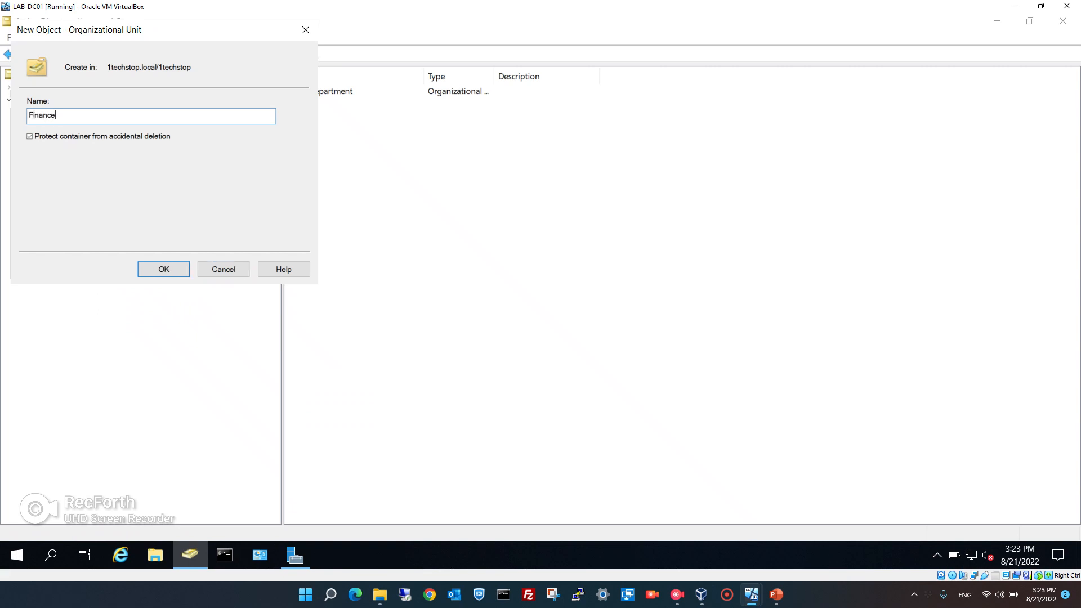
pyautogui.press('Return')
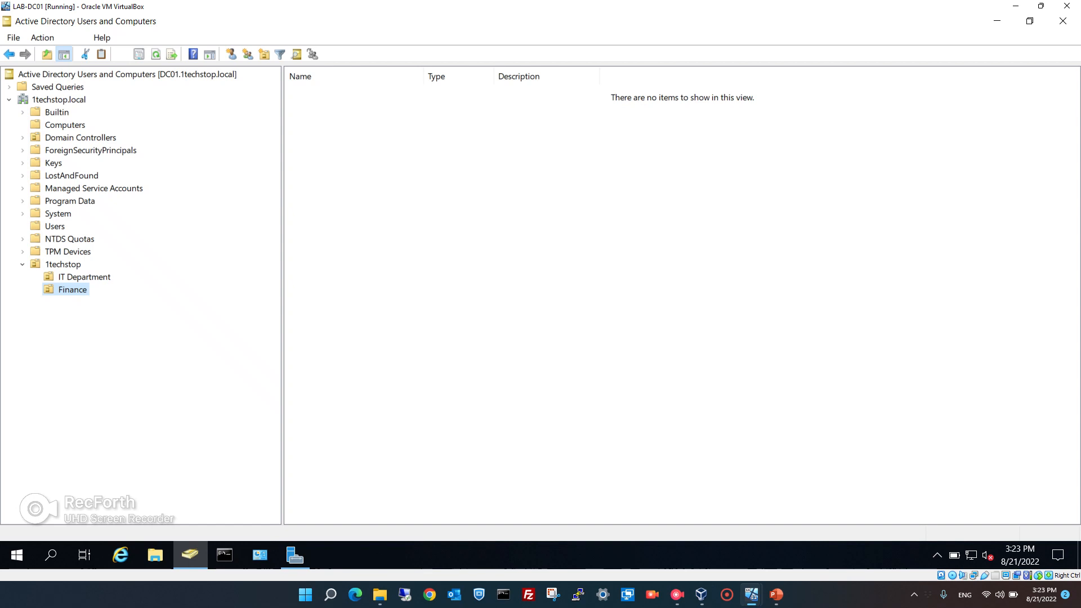
# Step: Move the user below Cert Publishers from Users into 1techstop > IT Department, then view IT Department
pyautogui.click(54, 226)
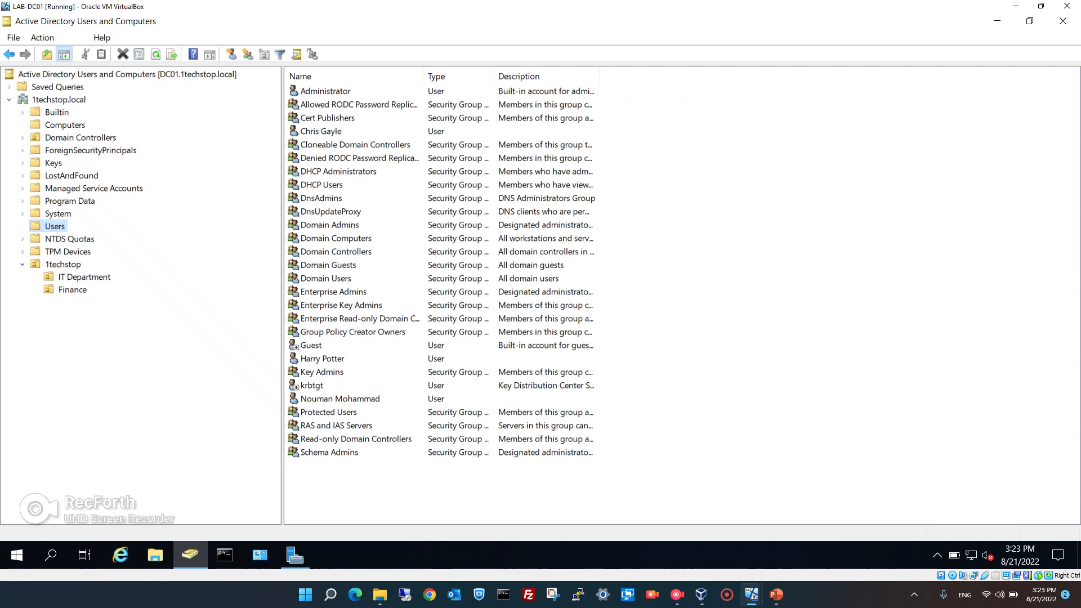
pyautogui.rightClick(320, 131)
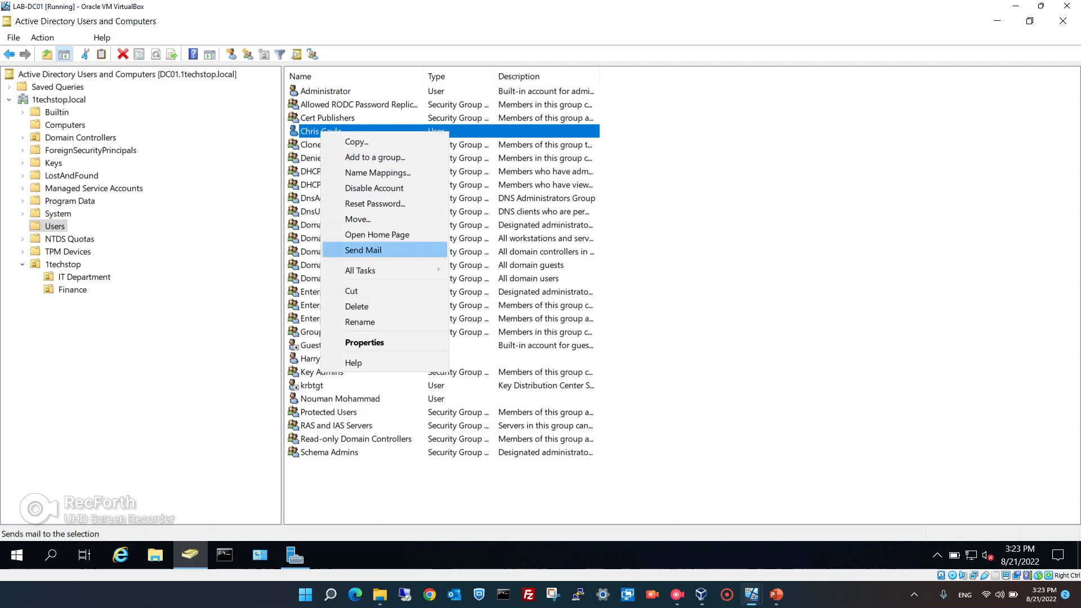
pyautogui.click(358, 219)
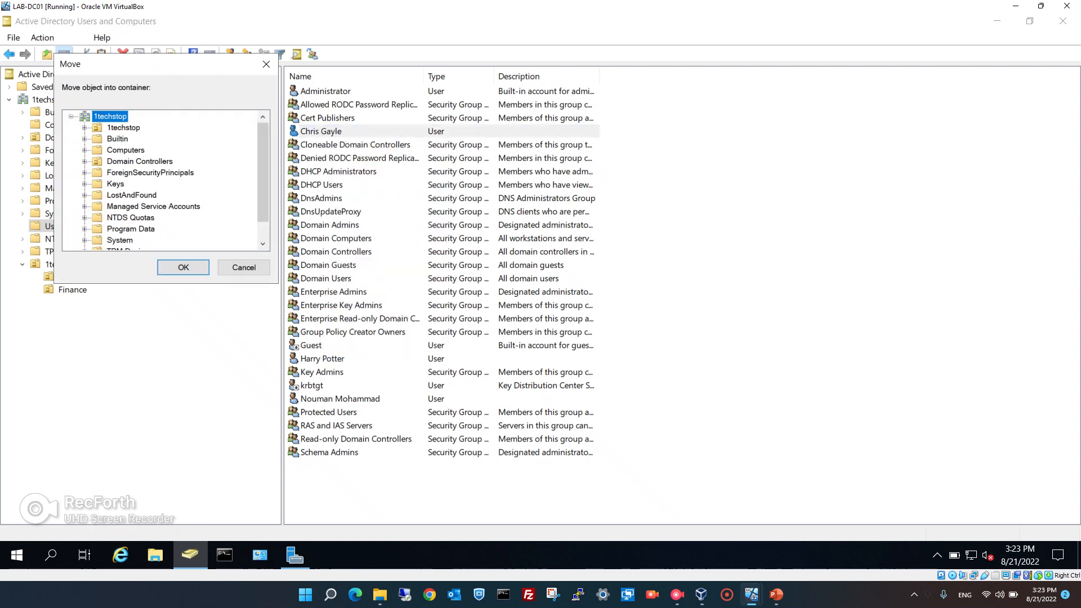
pyautogui.scroll(-1, 167, 180)
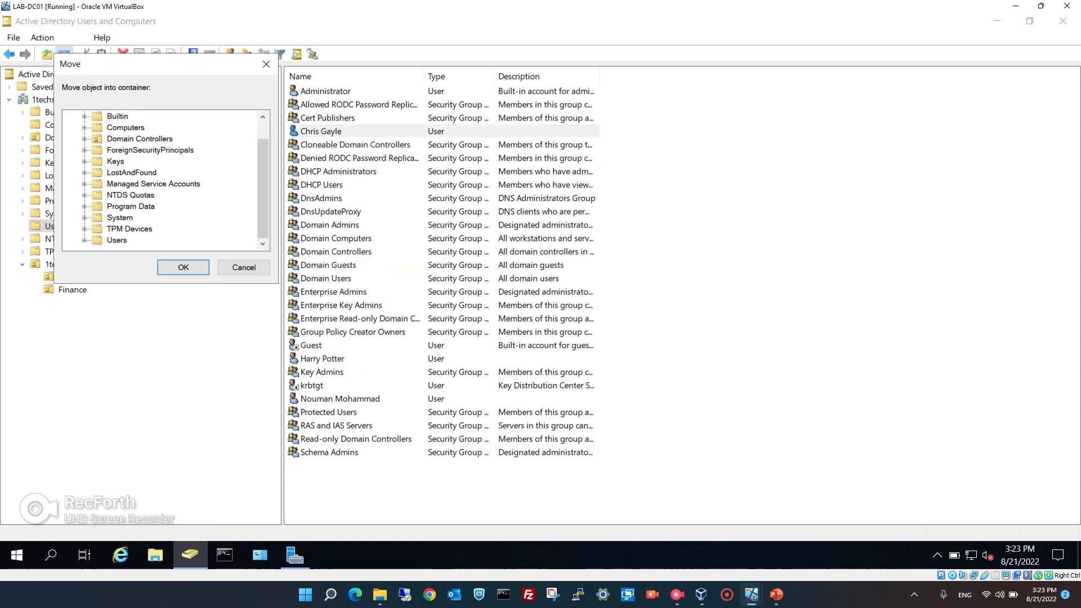
pyautogui.scroll(1, 168, 180)
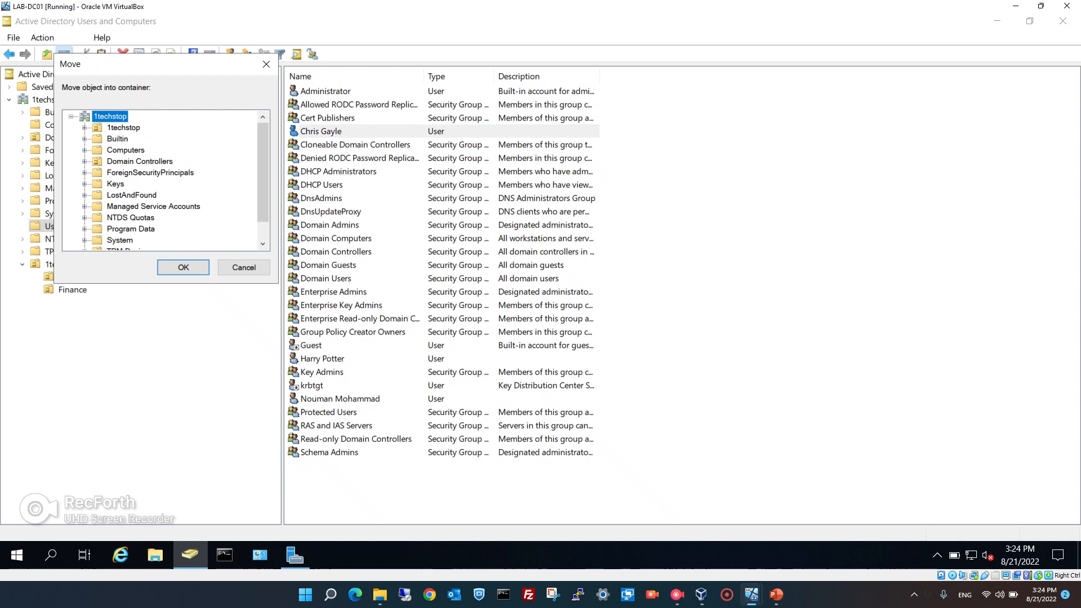
pyautogui.click(85, 128)
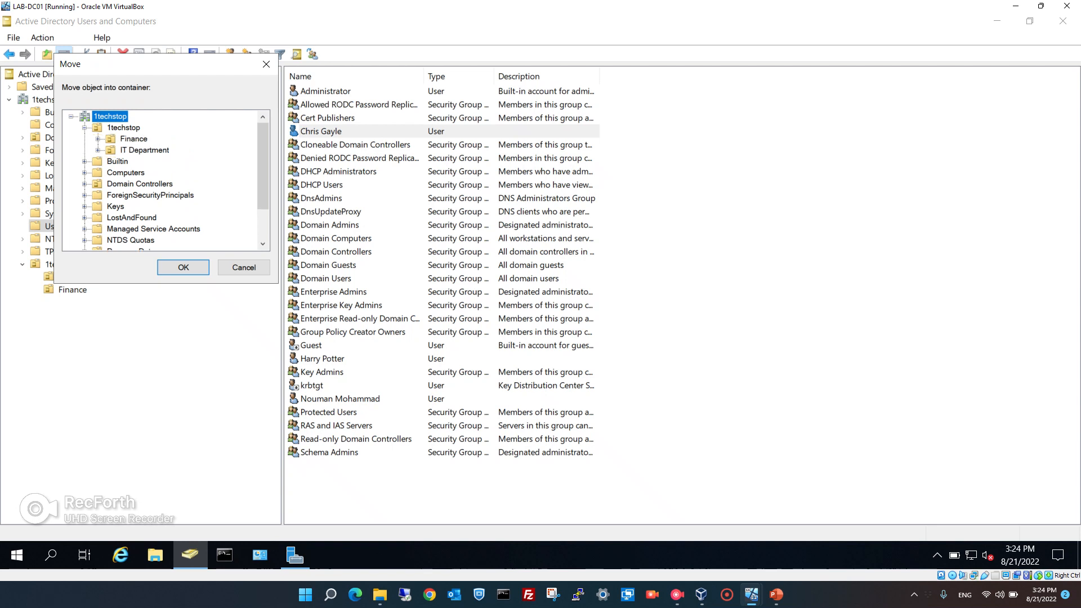
pyautogui.click(144, 151)
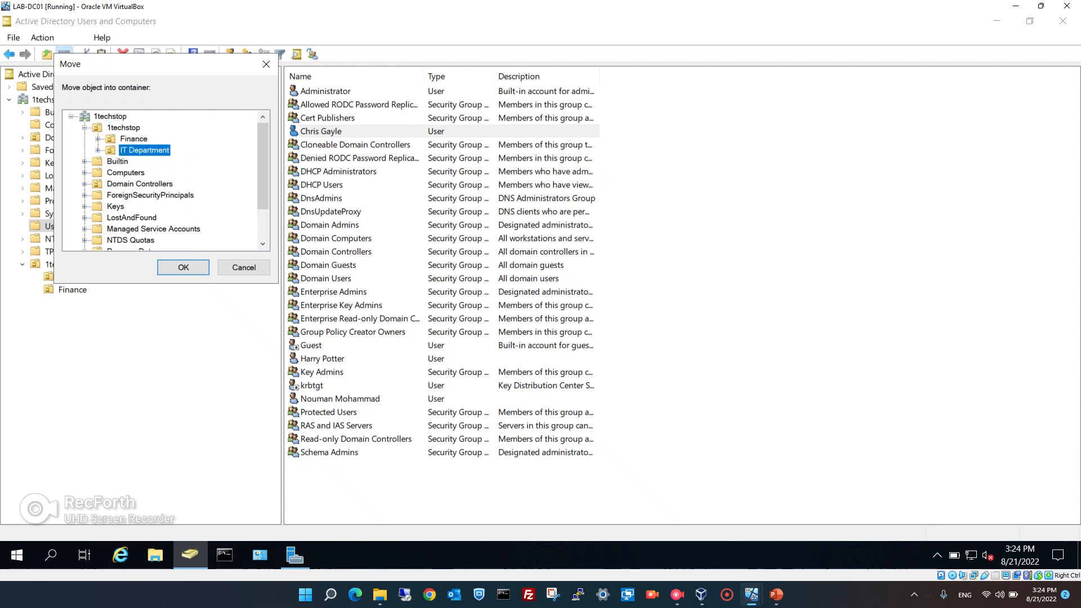
pyautogui.click(183, 267)
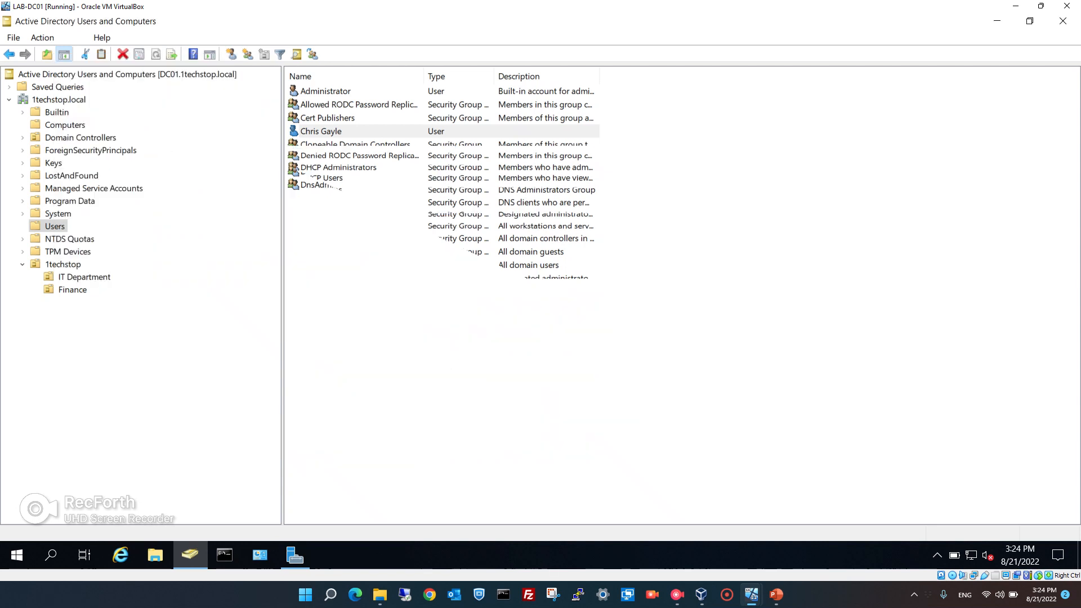
pyautogui.click(84, 277)
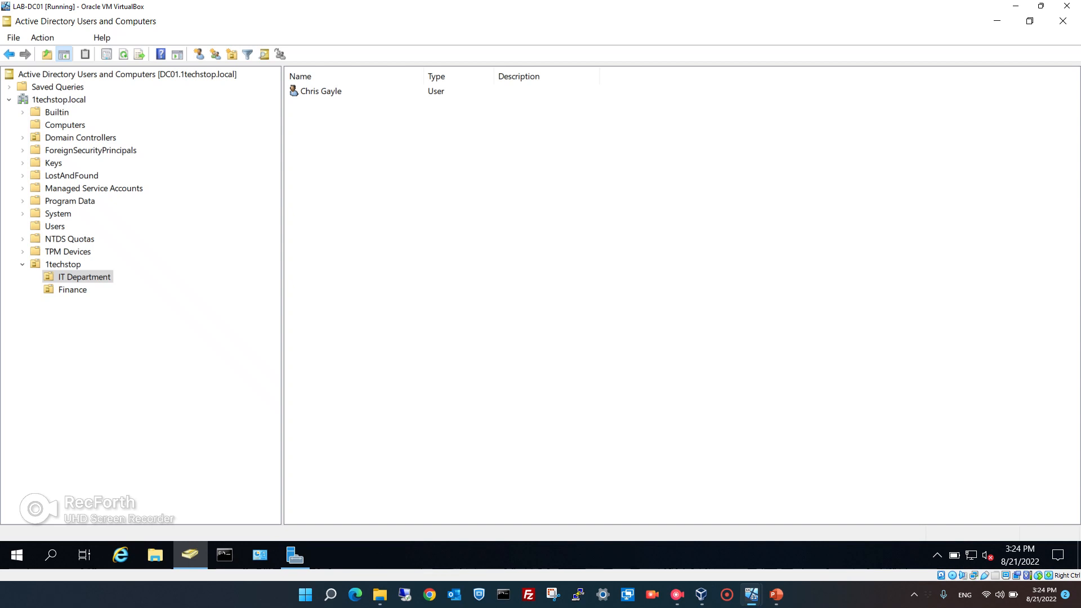
pyautogui.click(84, 277)
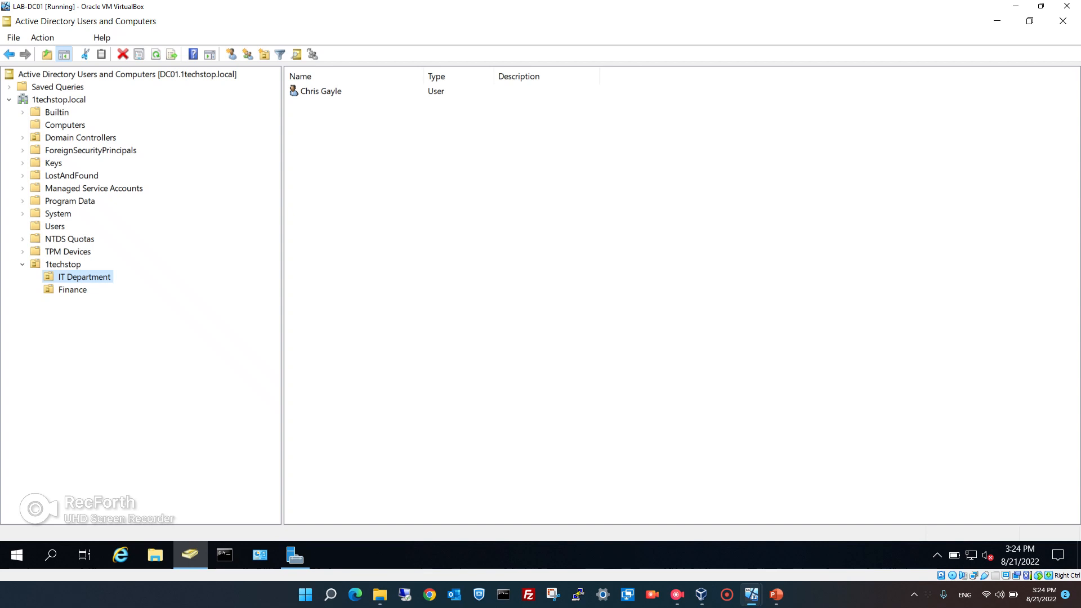
# Step: Start the Delegation of Control wizard on IT Department and add the IT Department user
pyautogui.rightClick(74, 276)
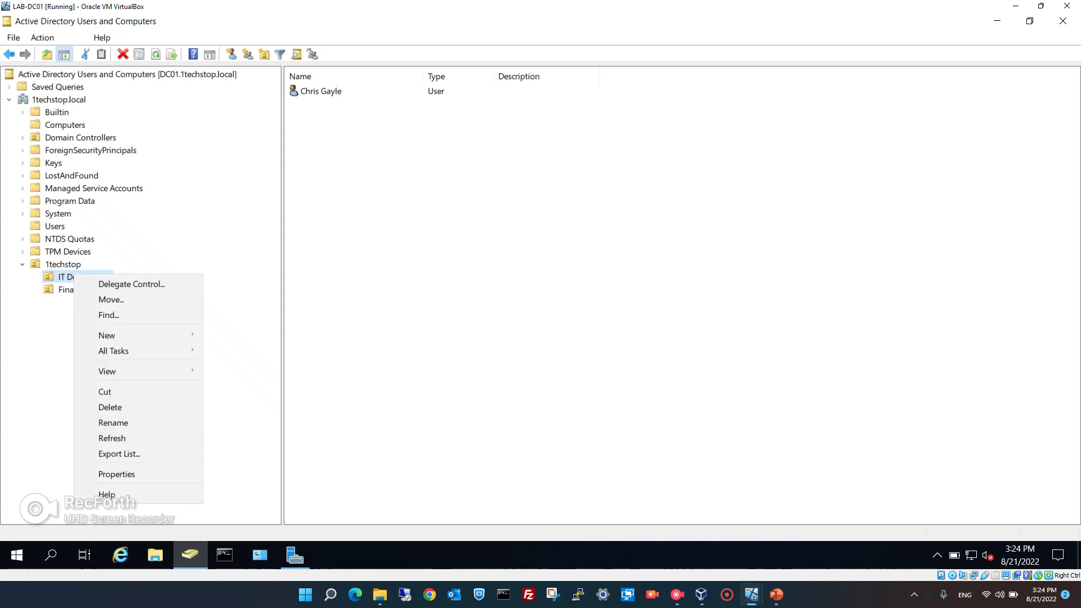
pyautogui.click(131, 284)
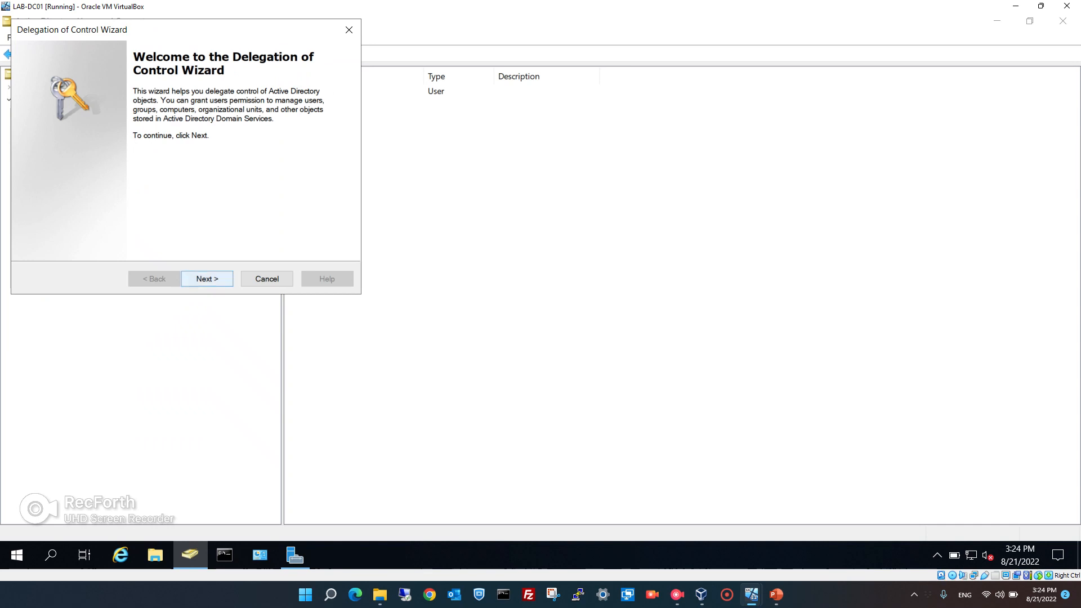
pyautogui.click(206, 279)
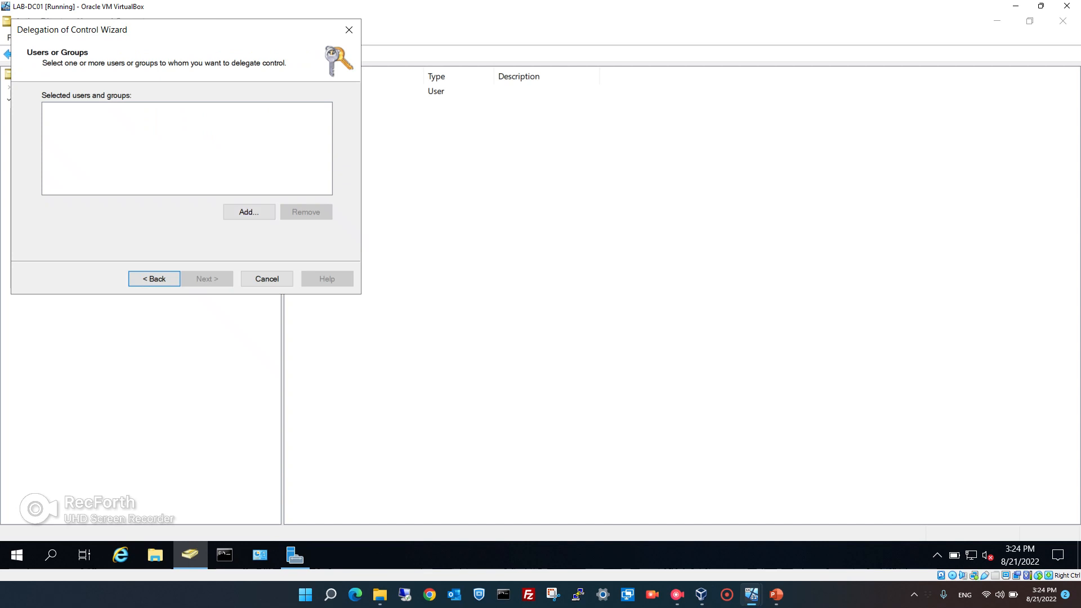
pyautogui.click(249, 211)
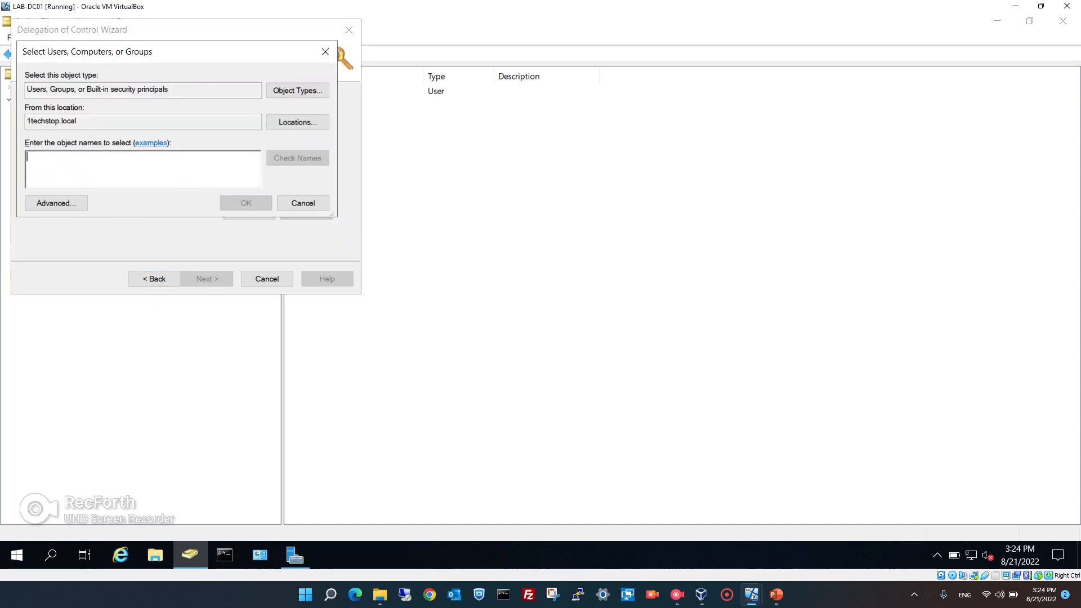
pyautogui.write('chris')
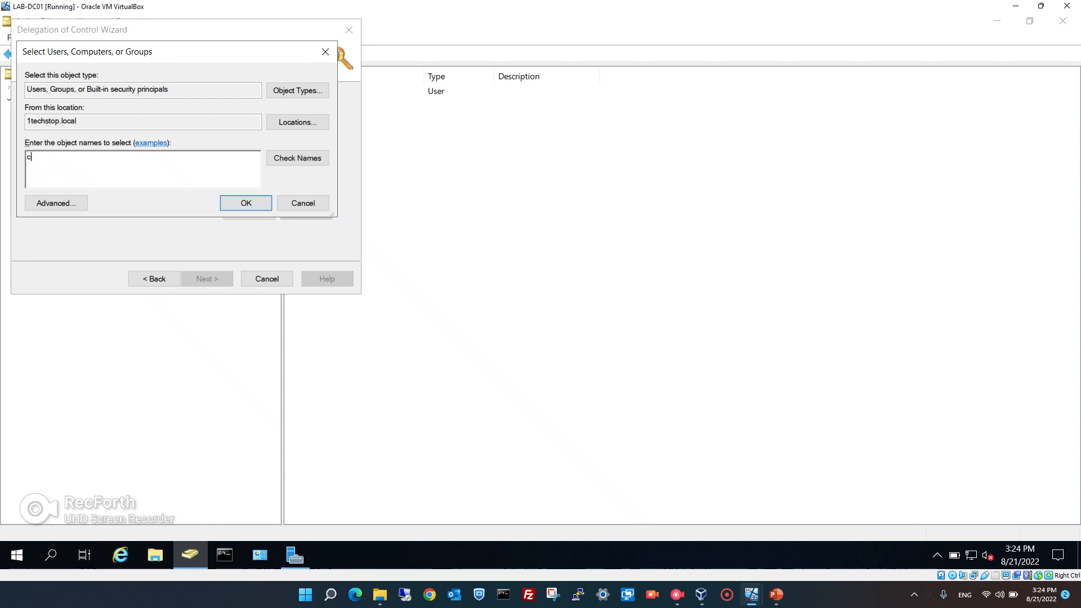
pyautogui.press('Return')
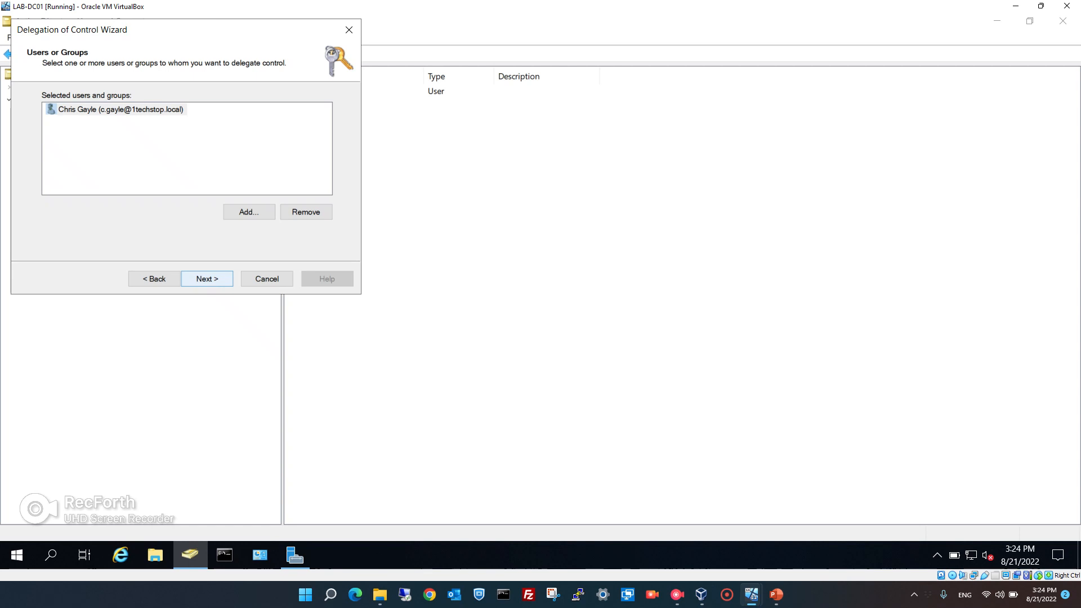
pyautogui.click(206, 278)
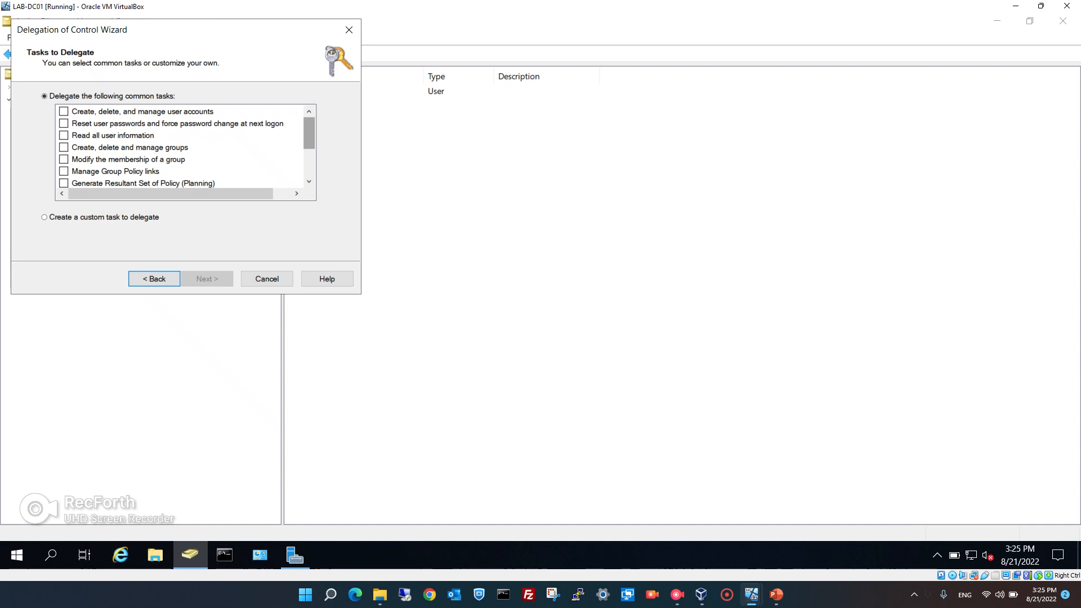
# Step: Delegate the 'Create, delete, and manage user accounts' task and finish the wizard
pyautogui.moveTo(309, 133)
pyautogui.mouseDown()
pyautogui.moveTo(310, 160)
pyautogui.moveTo(309, 133)
pyautogui.mouseUp()
pyautogui.click(64, 111)
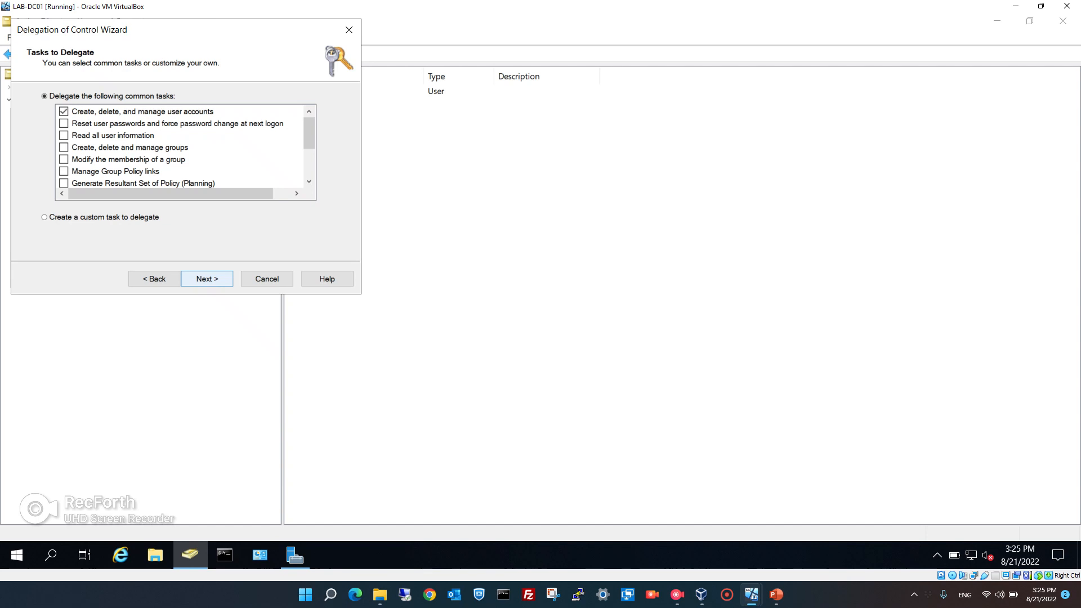
pyautogui.click(207, 279)
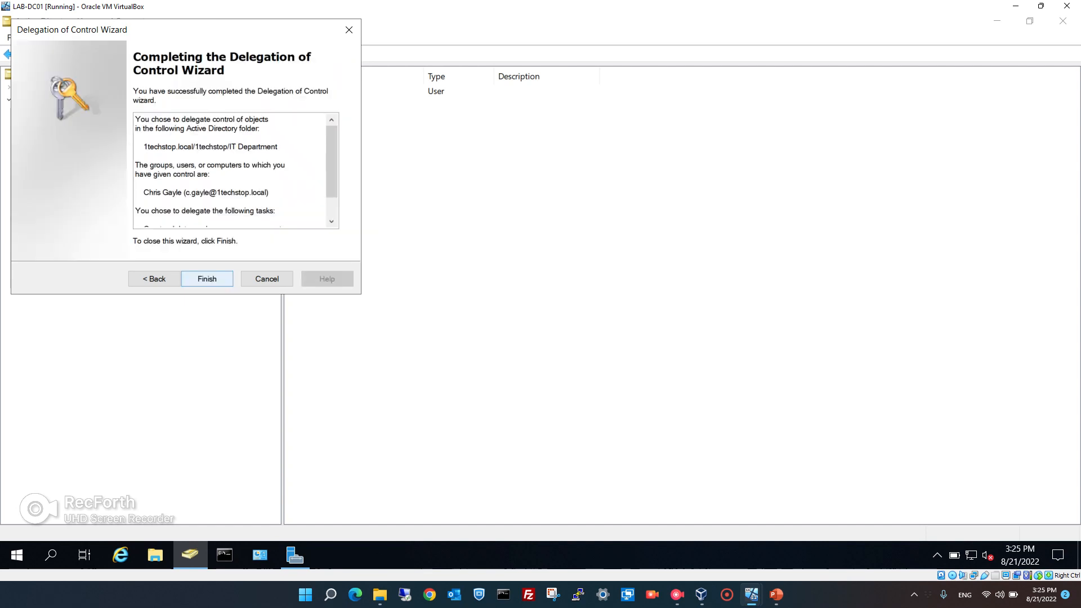
pyautogui.click(207, 279)
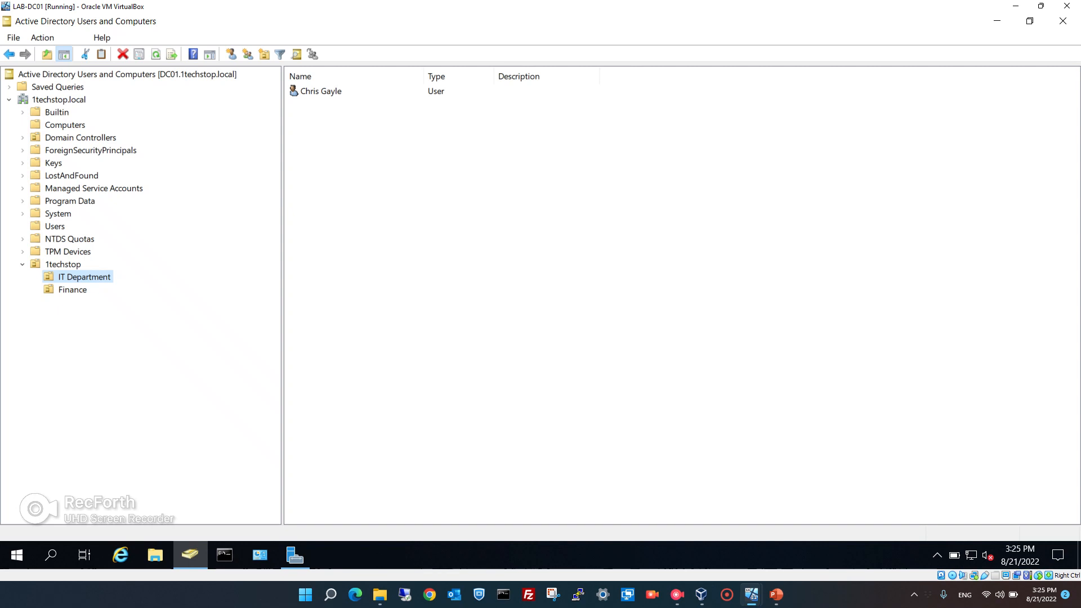
pyautogui.click(55, 226)
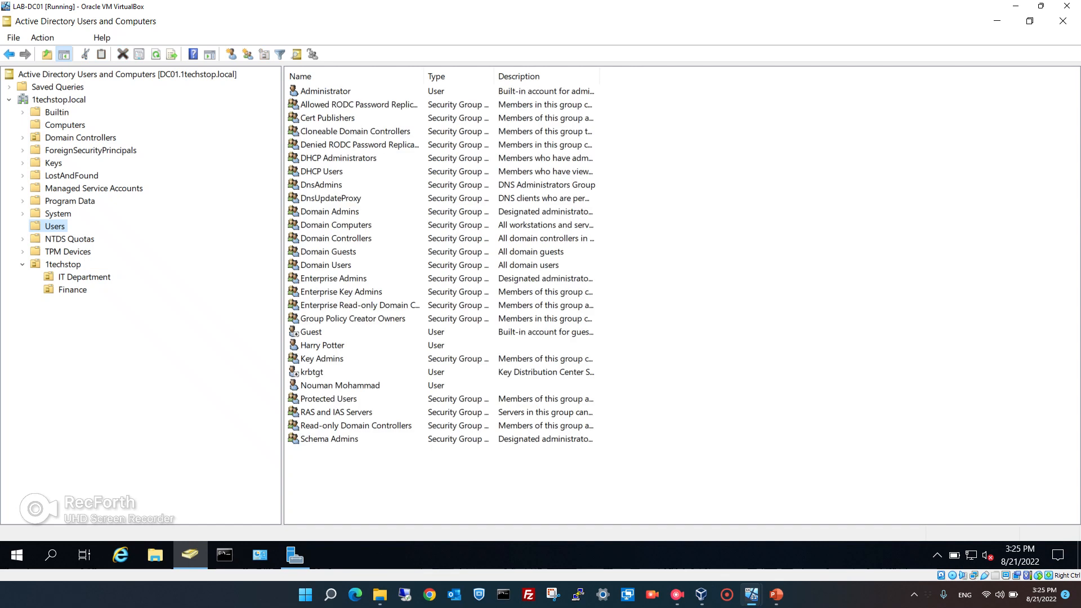
pyautogui.click(84, 277)
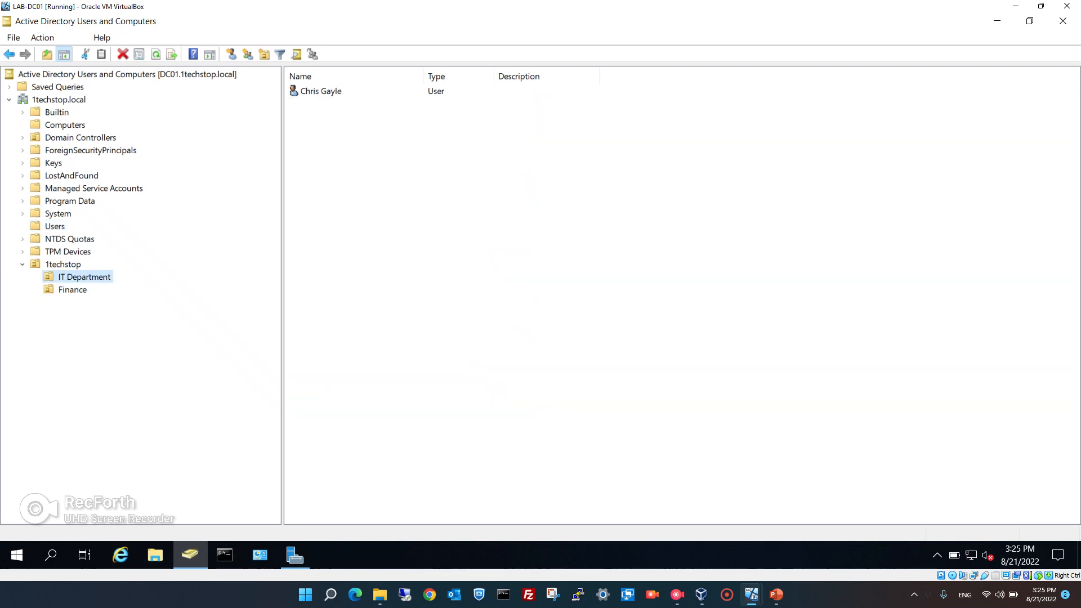
pyautogui.click(484, 226)
# Step: Create a New > Group named itsupport in IT Department, keeping Global scope and Security type
pyautogui.rightClick(389, 186)
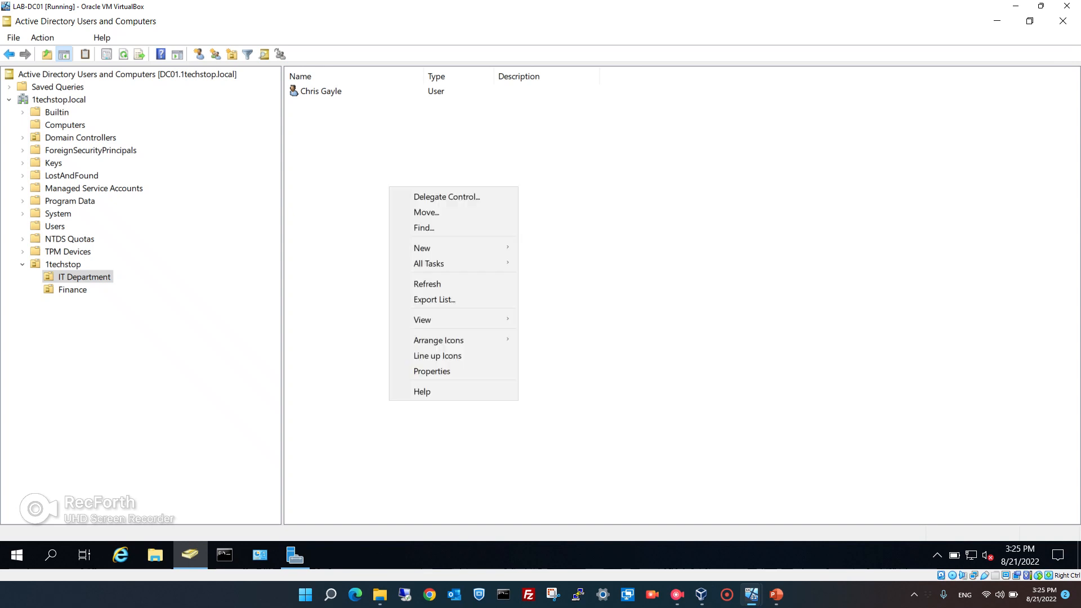
pyautogui.moveTo(453, 319)
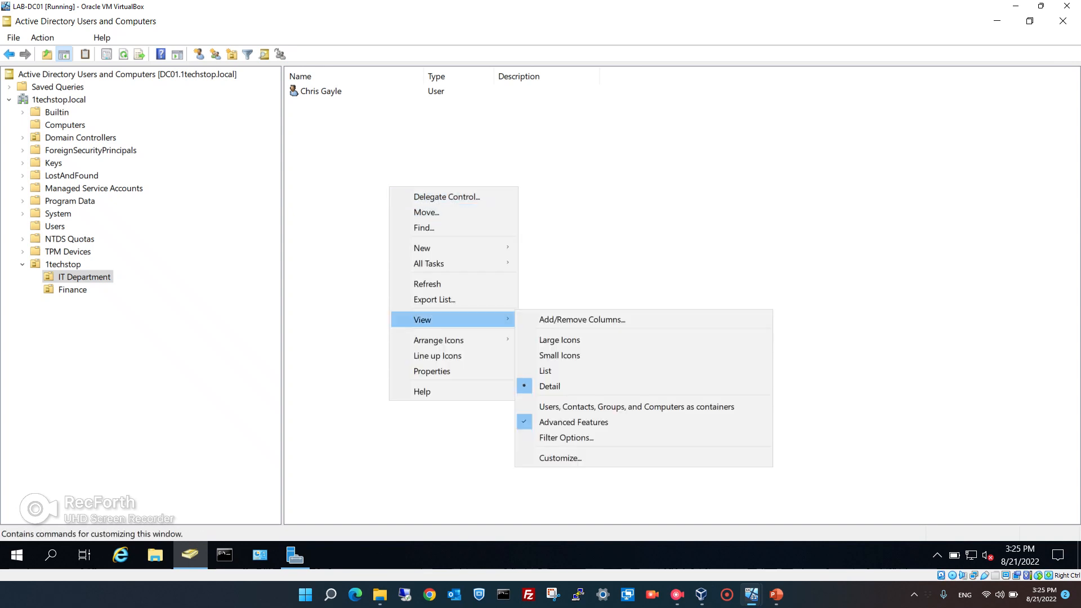
pyautogui.moveTo(422, 248)
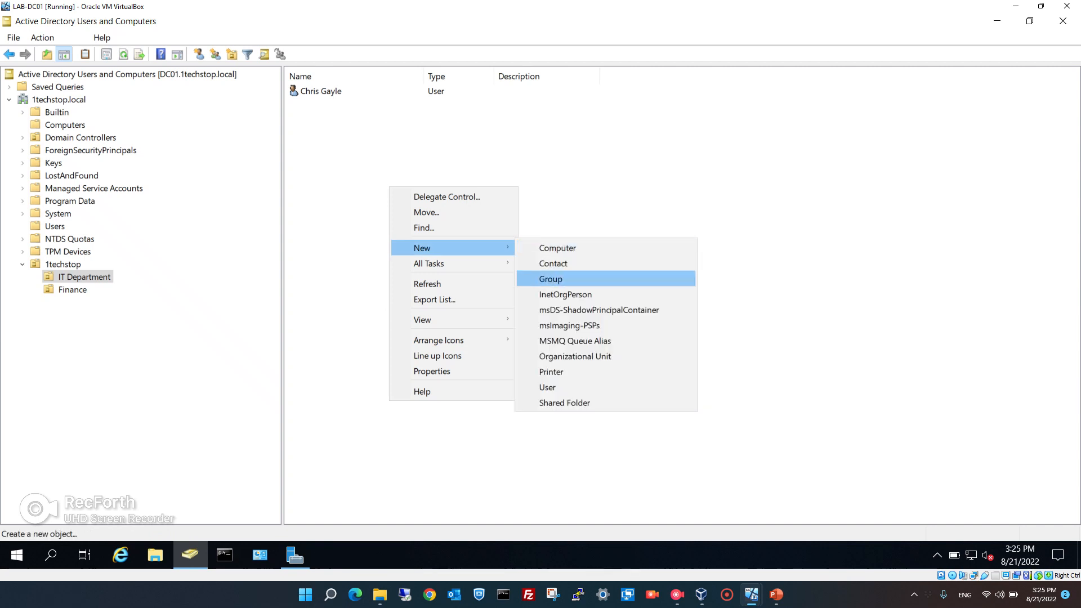
pyautogui.click(550, 280)
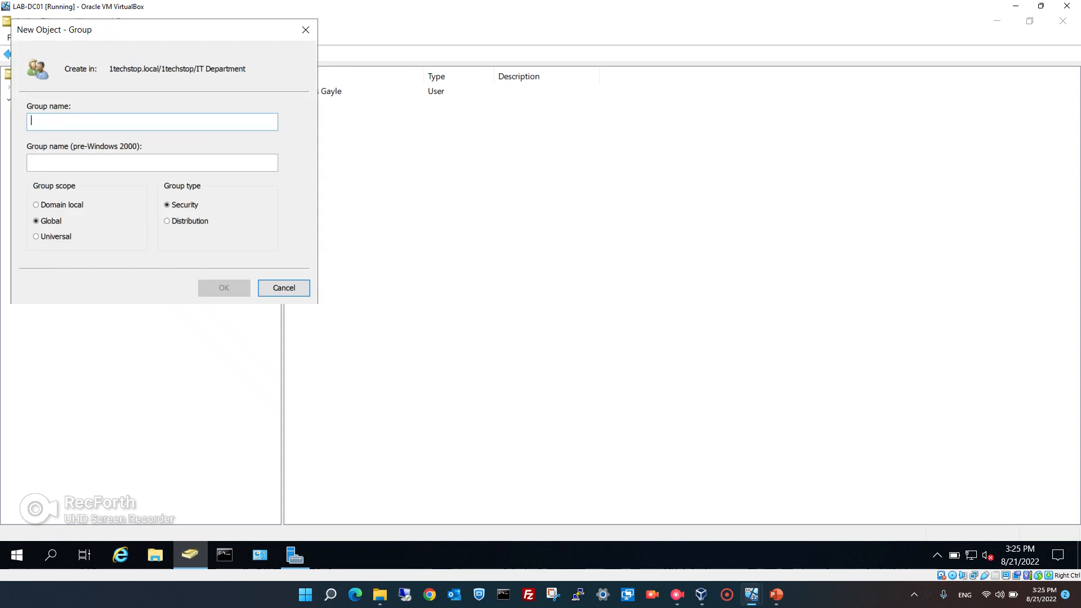
pyautogui.moveTo(160, 31); pyautogui.dragTo(463, 175)
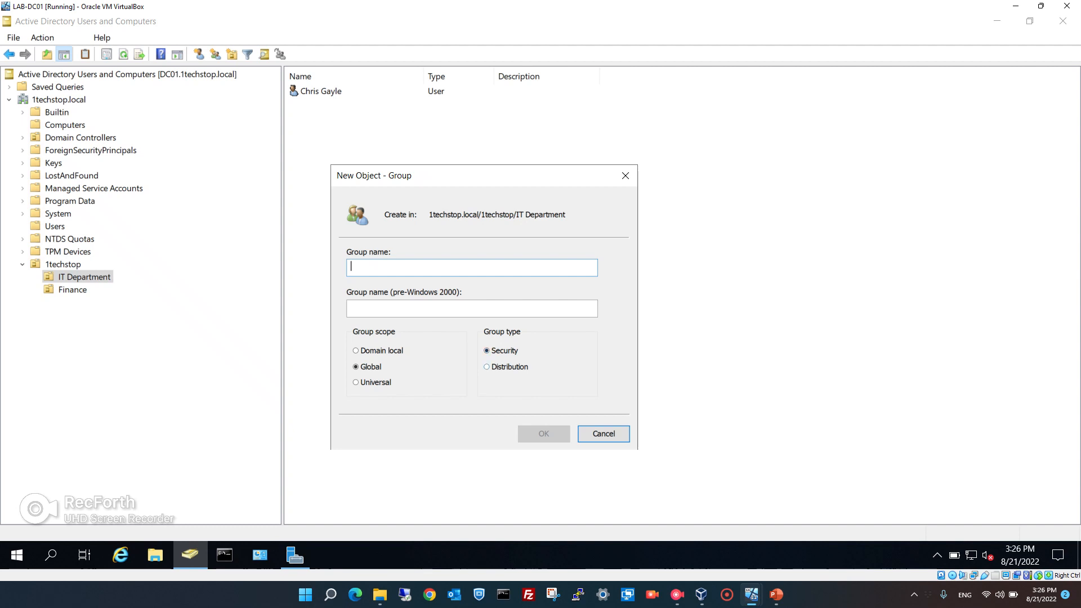
pyautogui.click(488, 367)
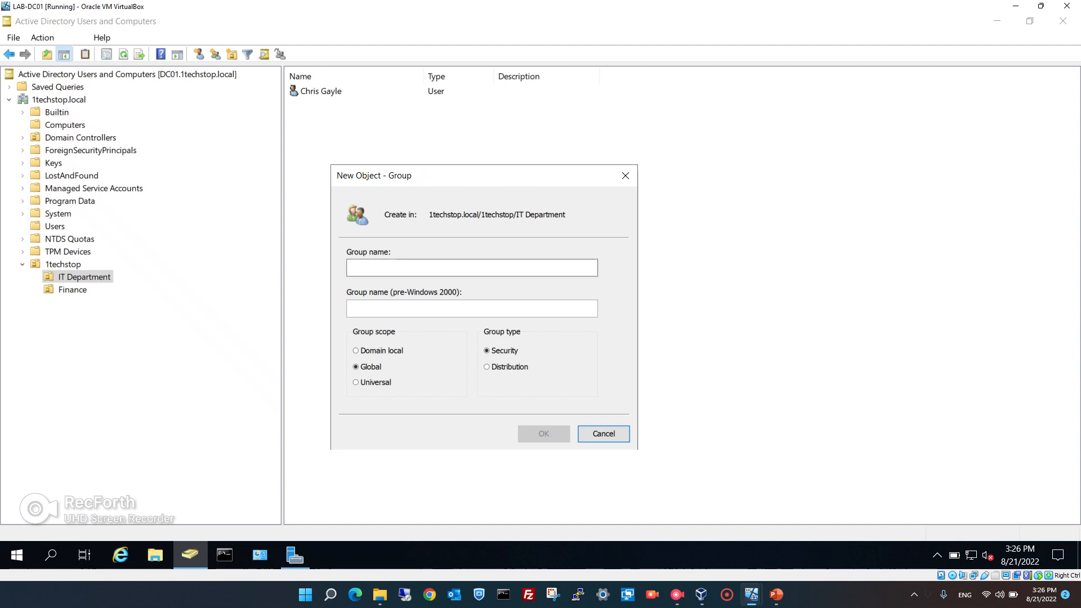
pyautogui.write('itsupport')
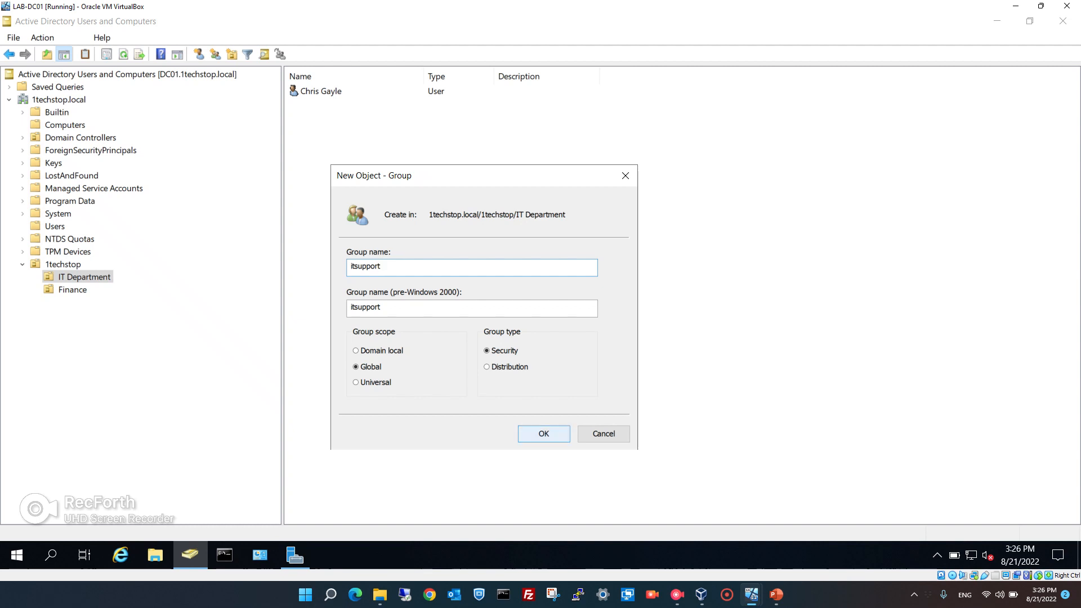
pyautogui.press('Return')
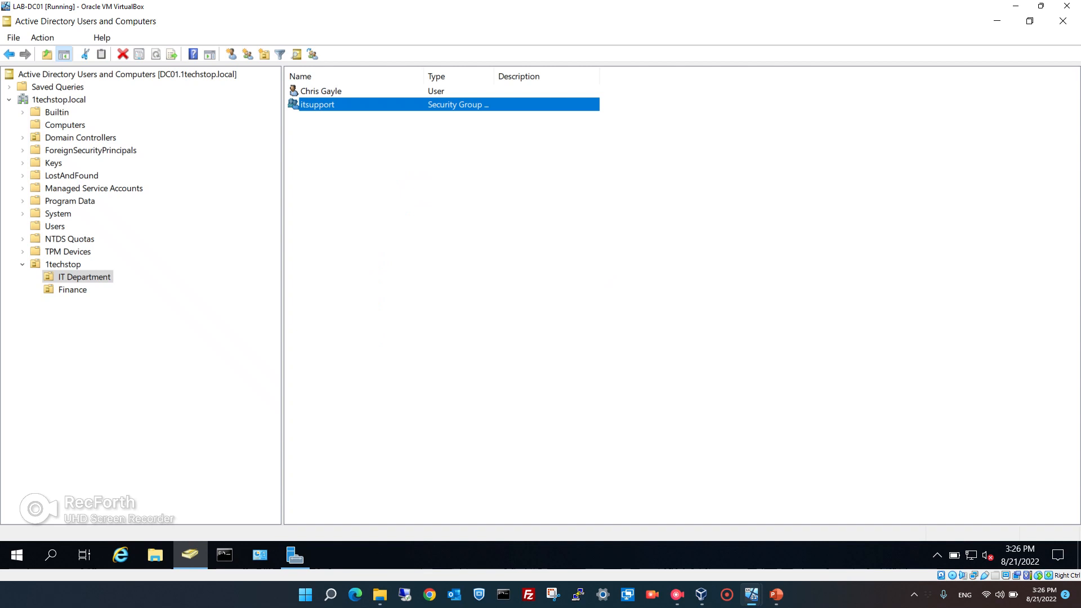
pyautogui.click(451, 236)
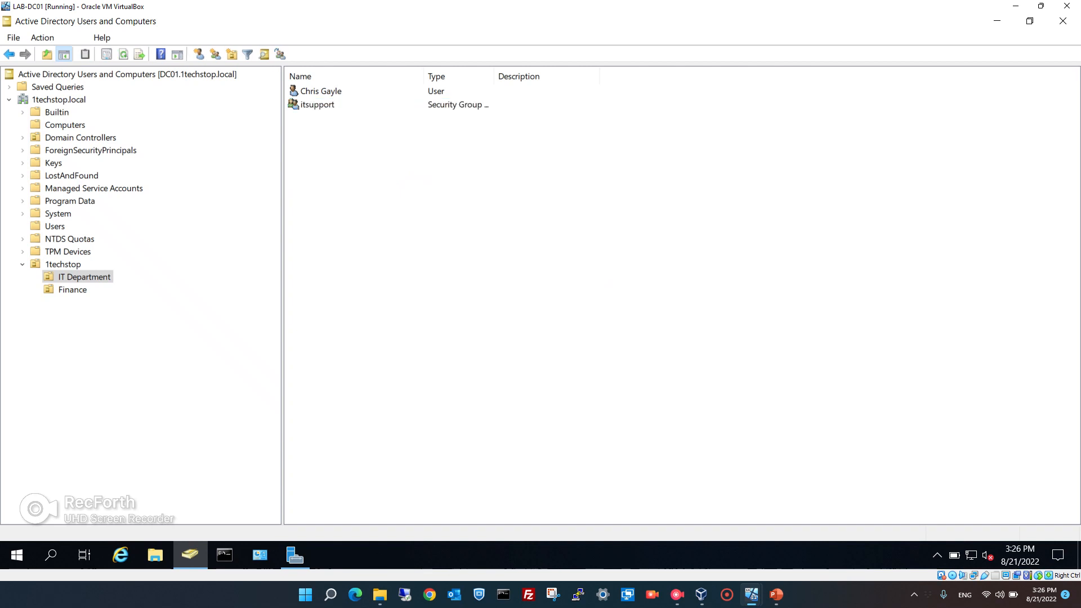
# Step: In itsupport's Members tab, add the IT Department user via Check Names, then apply and close
pyautogui.doubleClick(317, 105)
pyautogui.click(664, 125)
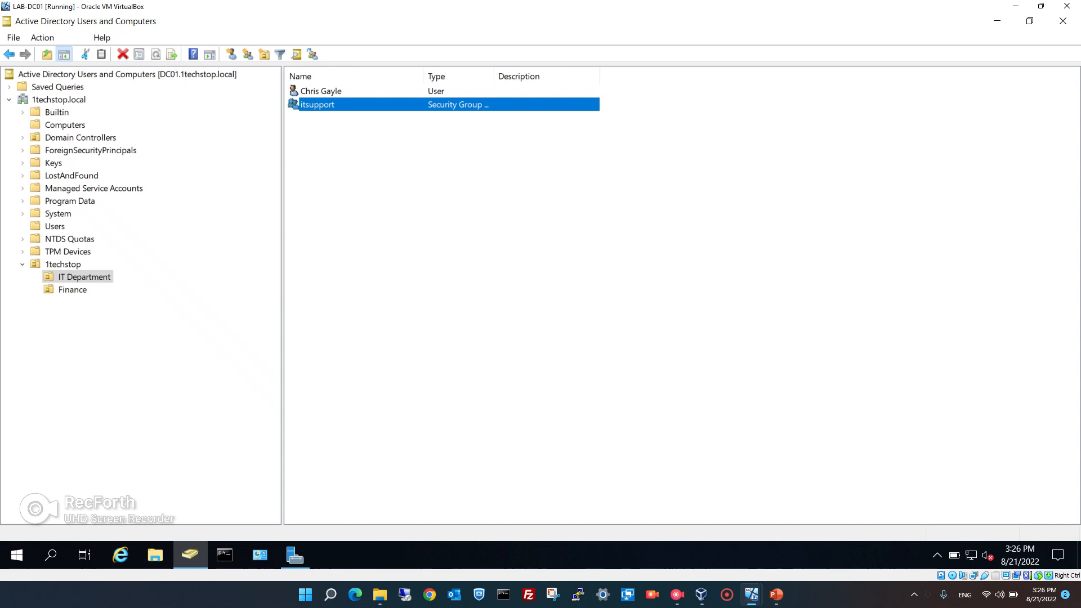
pyautogui.press('Return')
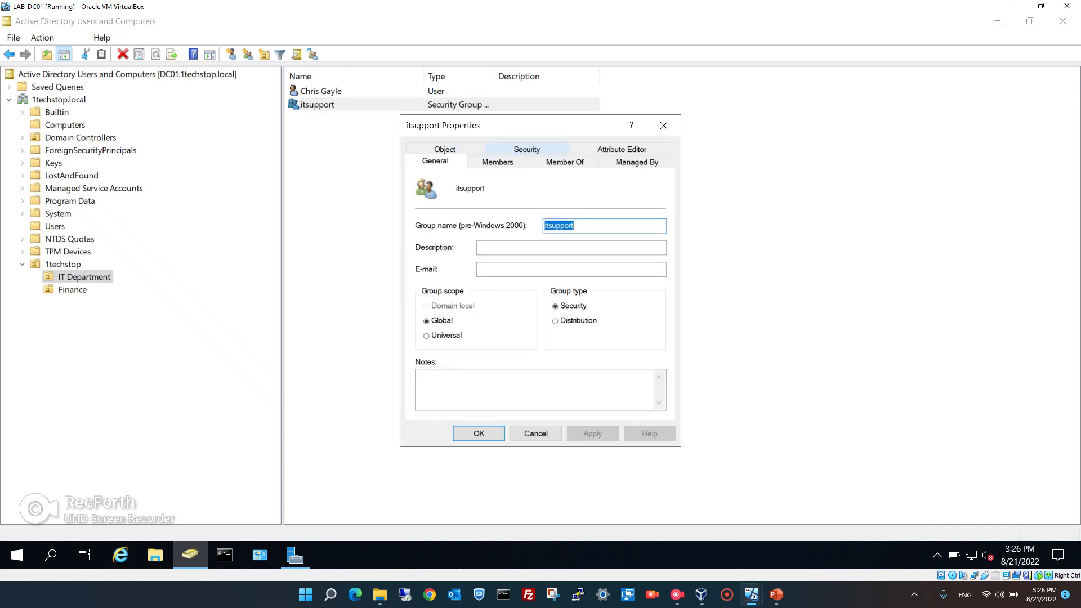
pyautogui.click(498, 162)
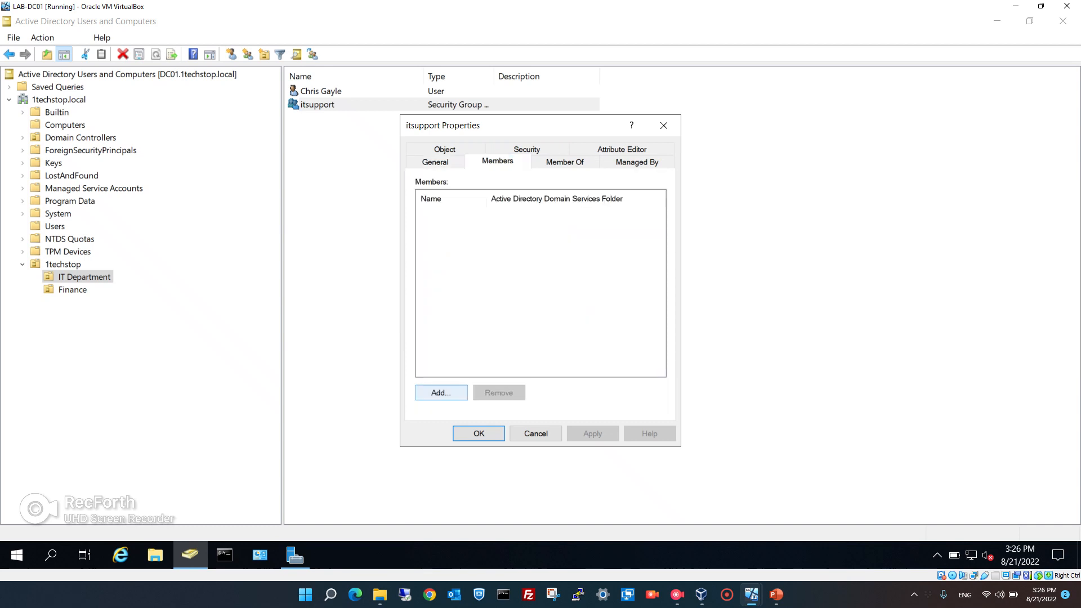
pyautogui.click(441, 393)
pyautogui.write('chris')
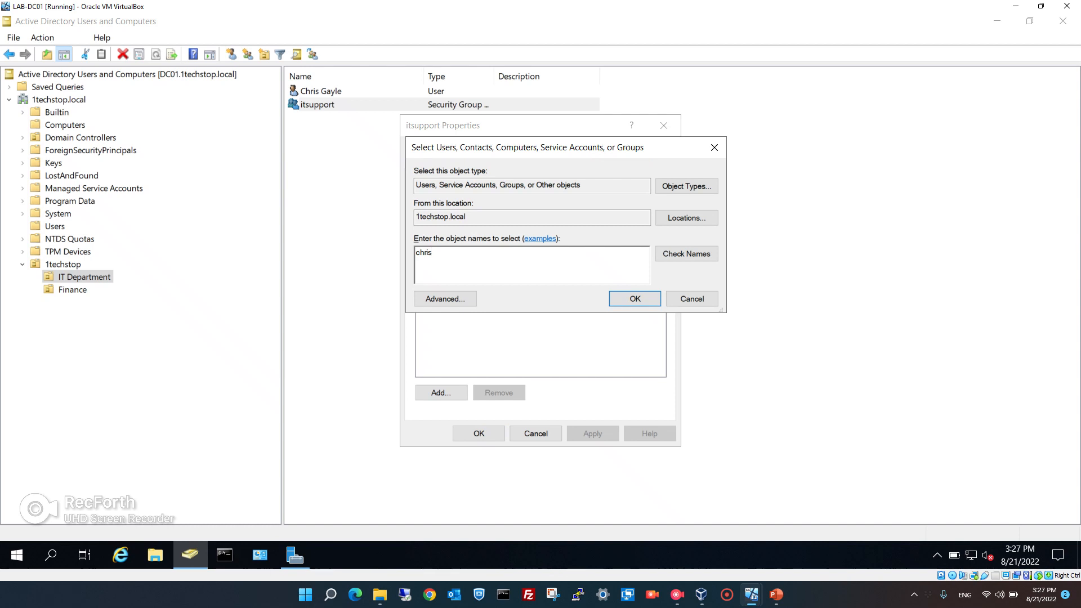
pyautogui.click(686, 254)
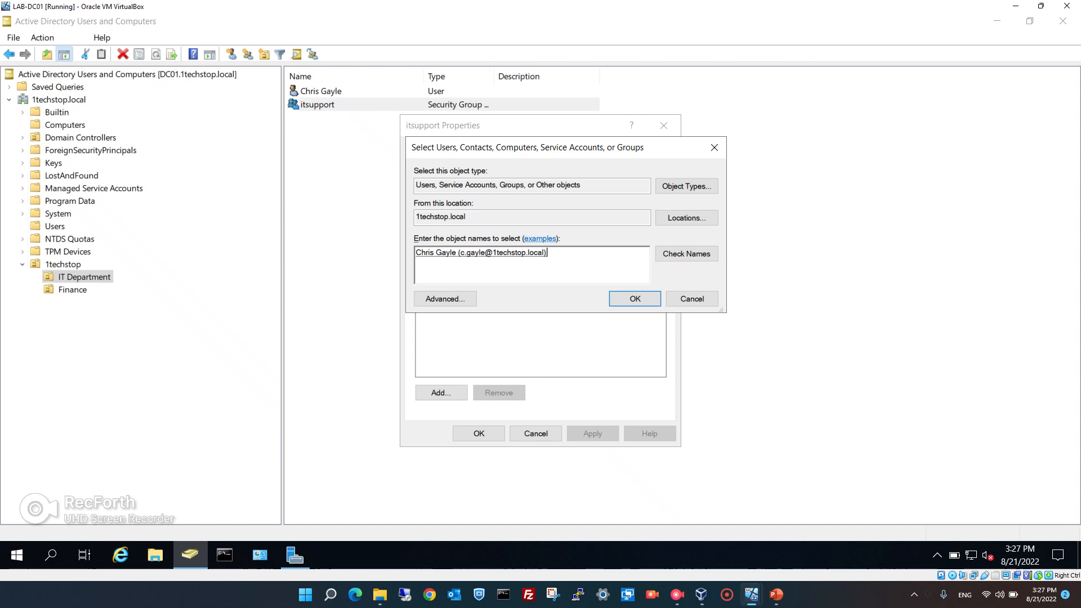
pyautogui.click(635, 299)
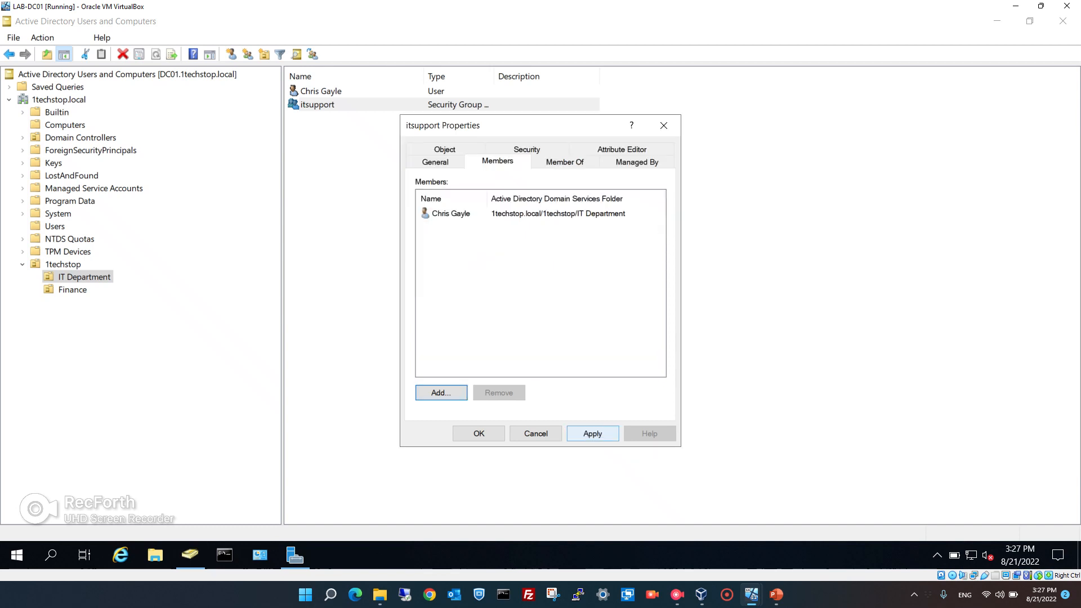
pyautogui.click(592, 433)
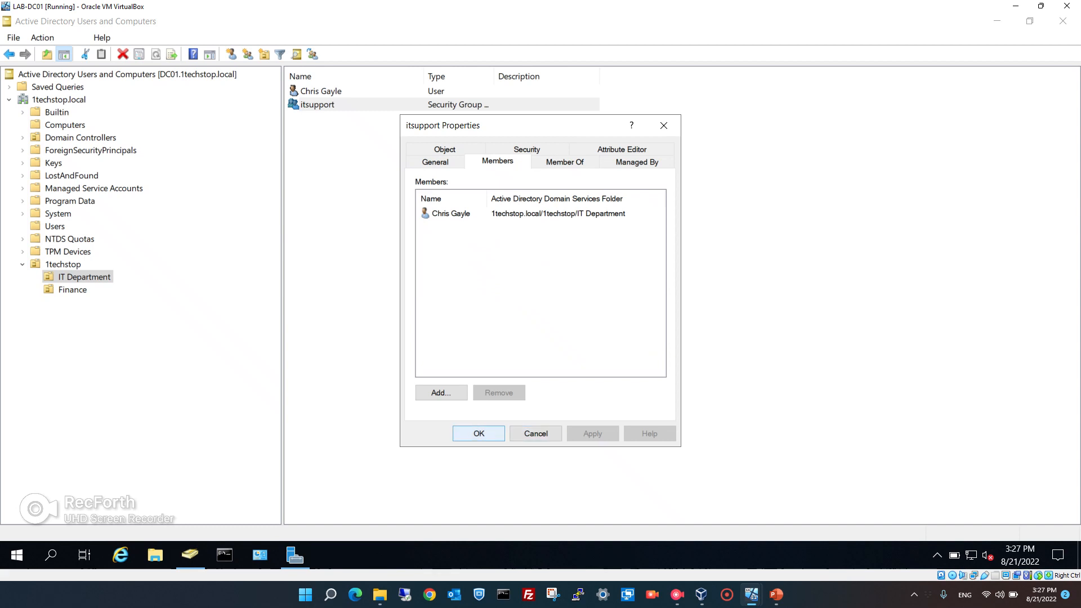
pyautogui.click(478, 434)
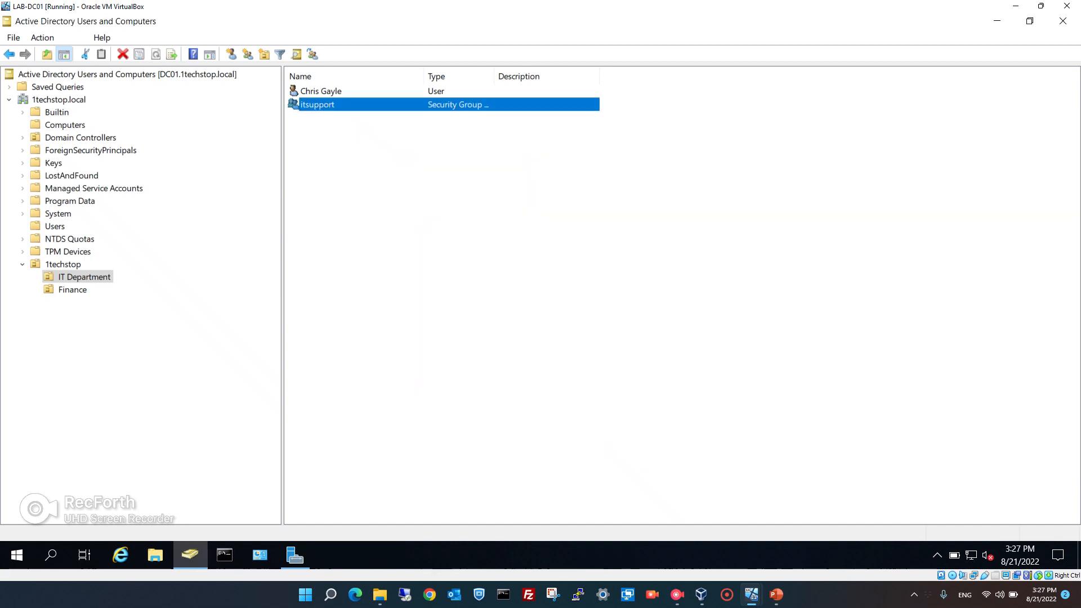
# Step: Open the IT Department user's properties and check that Member Of lists itsupport
pyautogui.click(321, 91)
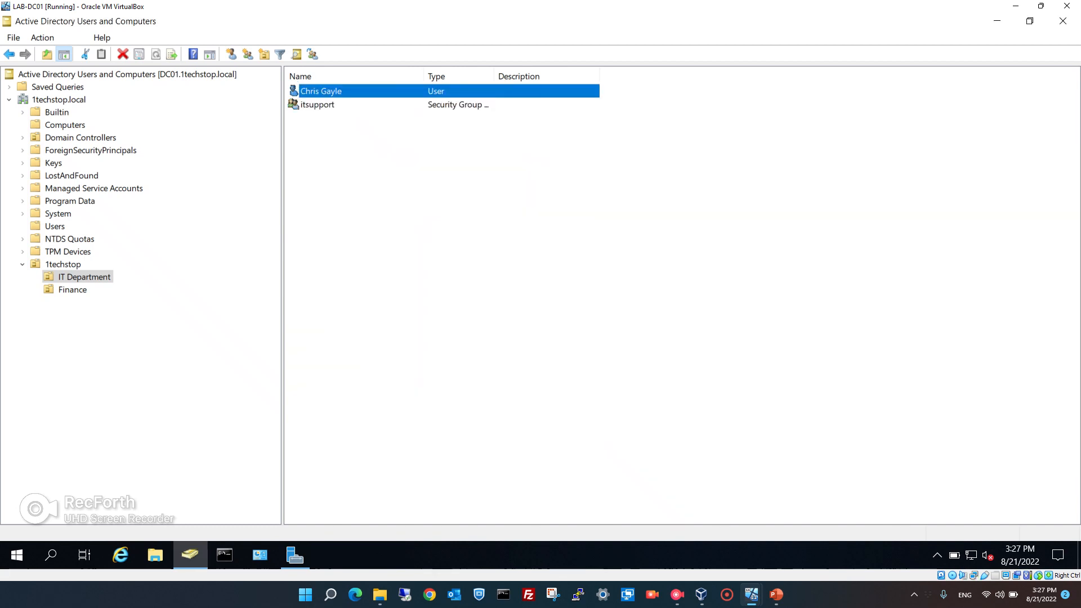
pyautogui.rightClick(319, 93)
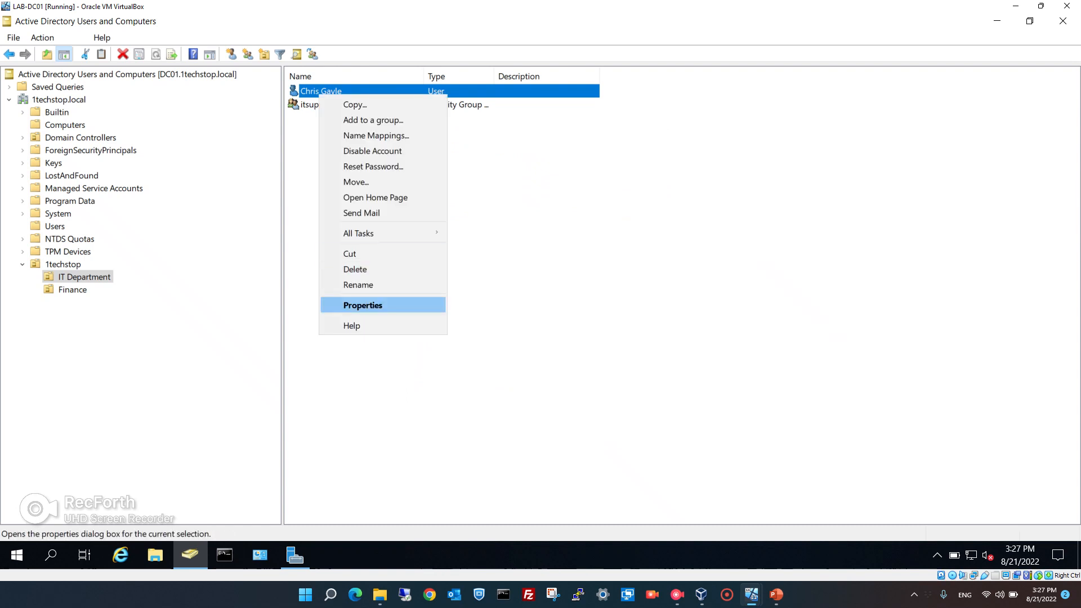
pyautogui.click(363, 305)
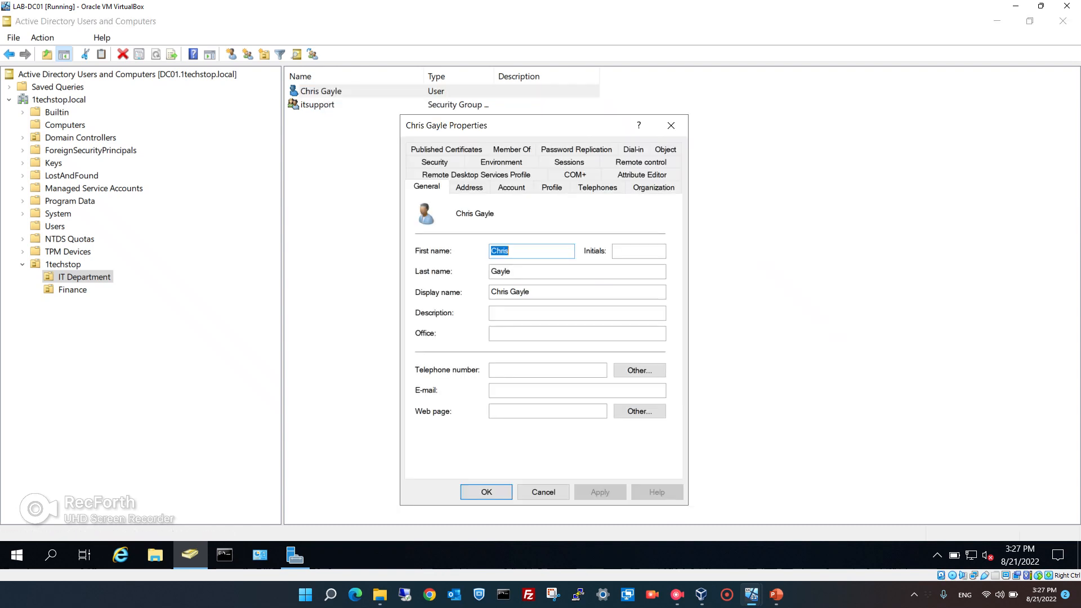
pyautogui.click(512, 149)
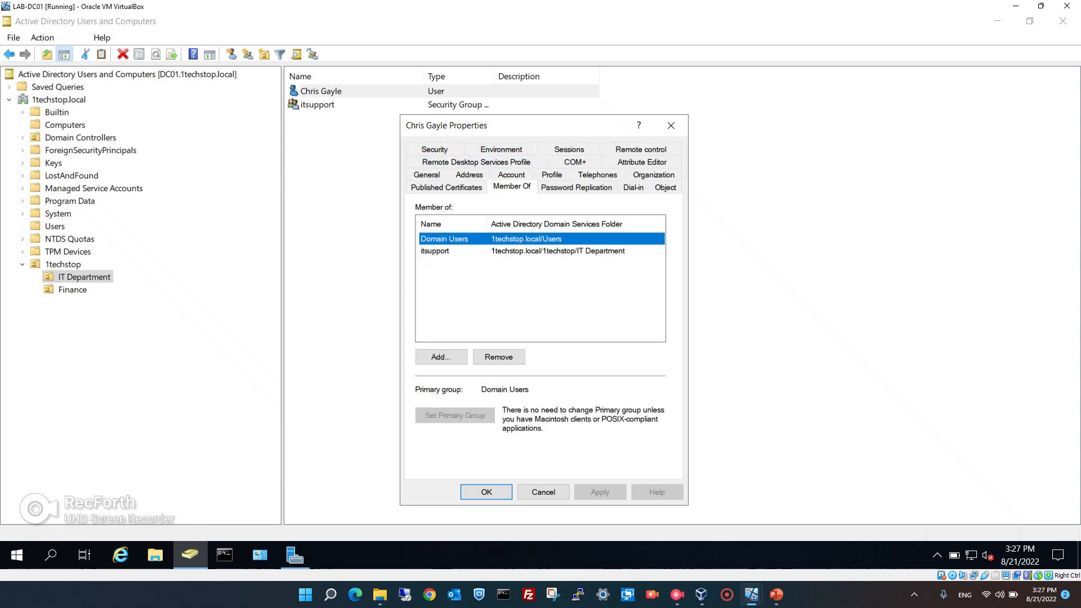
pyautogui.click(435, 251)
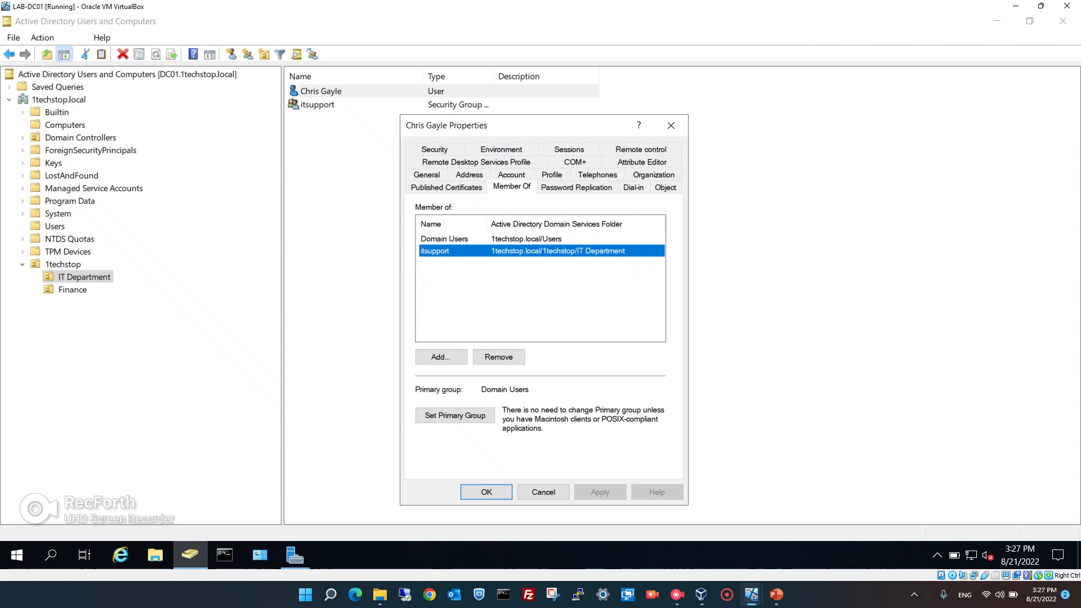
pyautogui.click(444, 239)
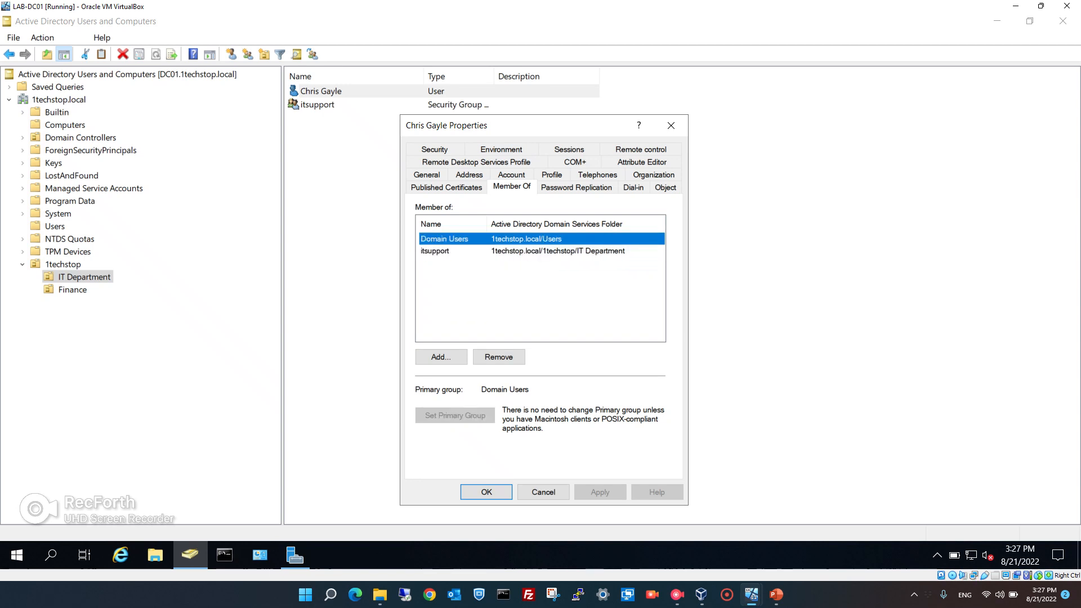
pyautogui.click(435, 251)
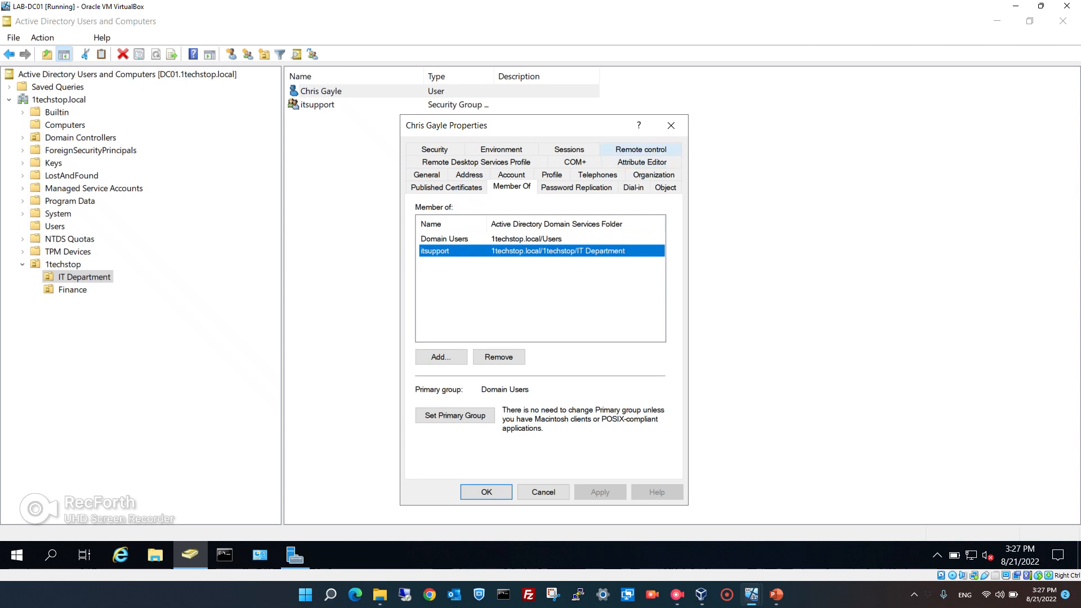
# Step: Close the user's properties and bring up PowerPoint's slide 6, 'Group Scopes'
pyautogui.click(671, 125)
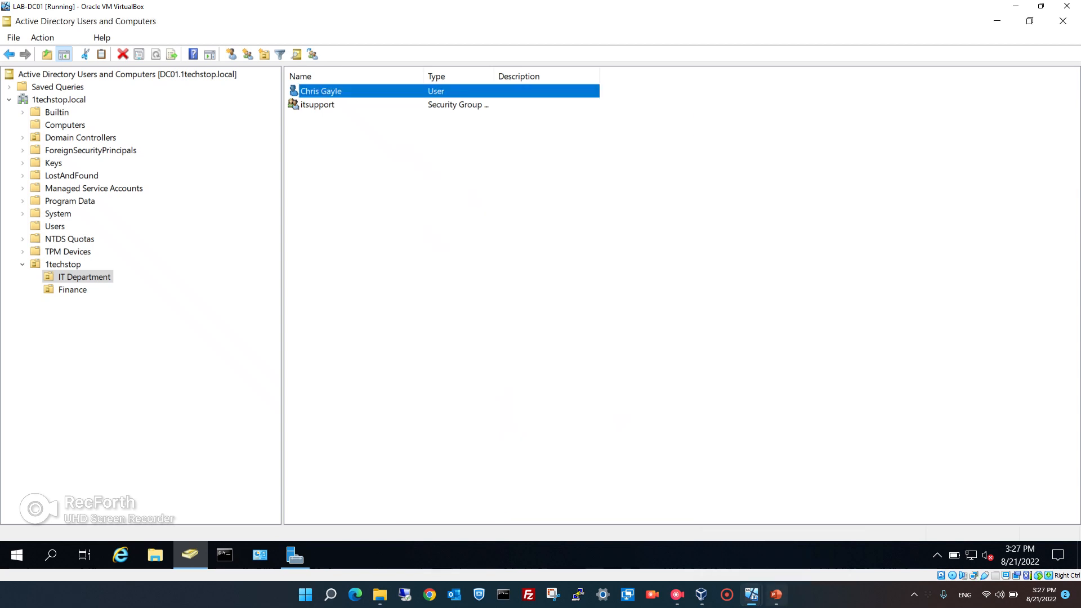
pyautogui.click(776, 594)
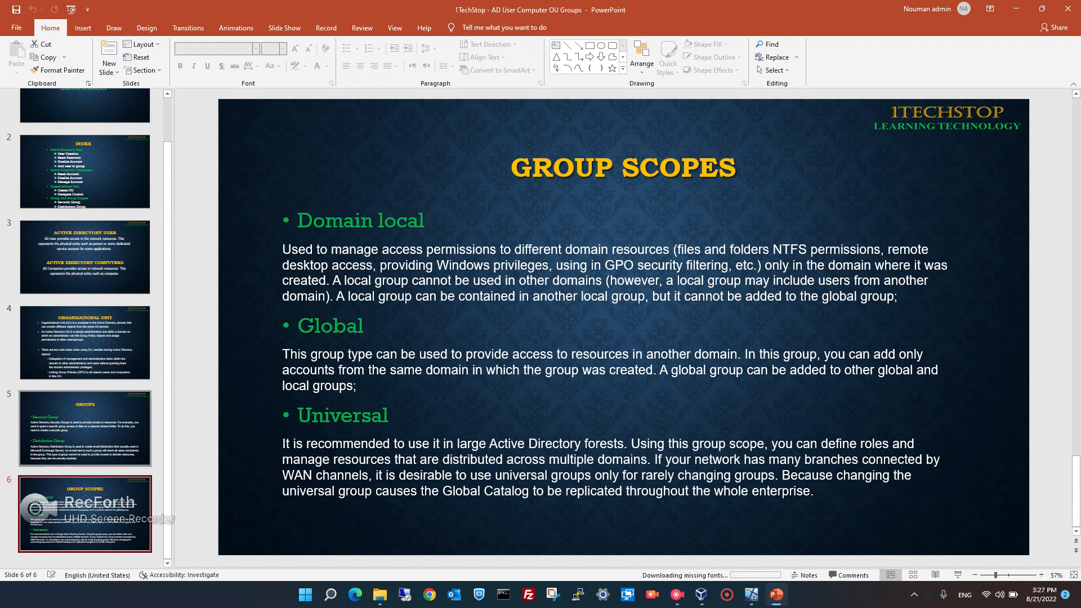
pyautogui.scroll(1, 132, 428)
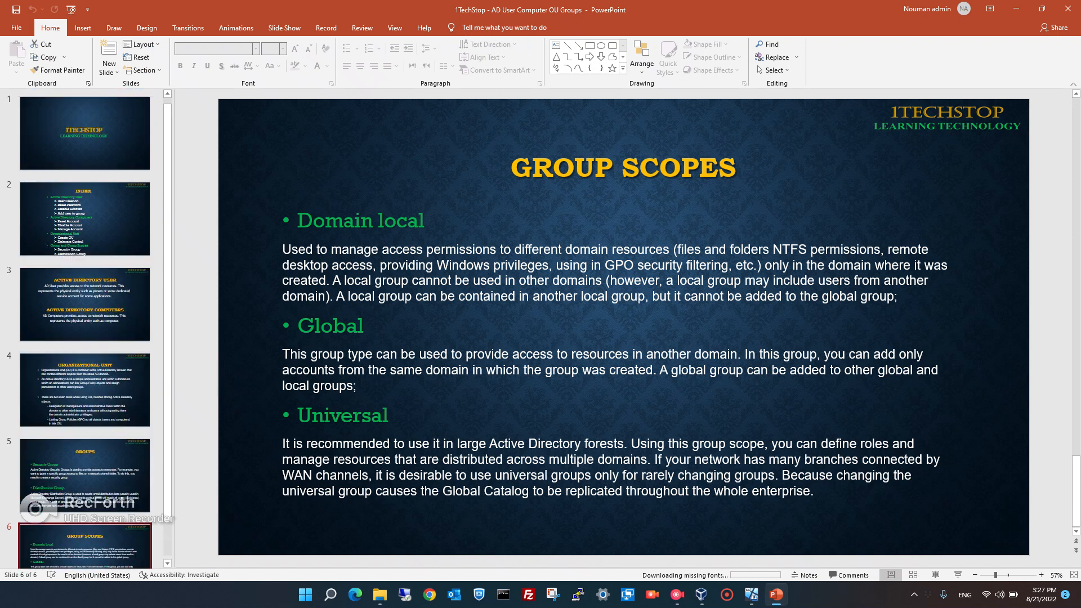